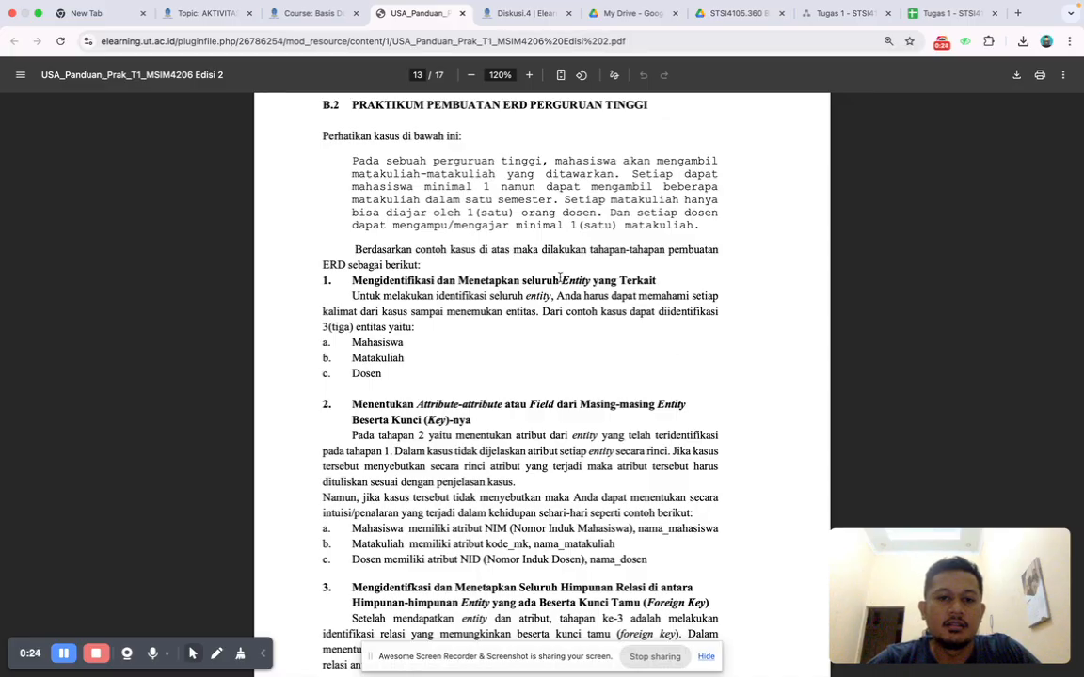
Review the Tugas 1 assignment and the practicum guide's section B.2 on building the university ERD.
key("ctrl+Left")
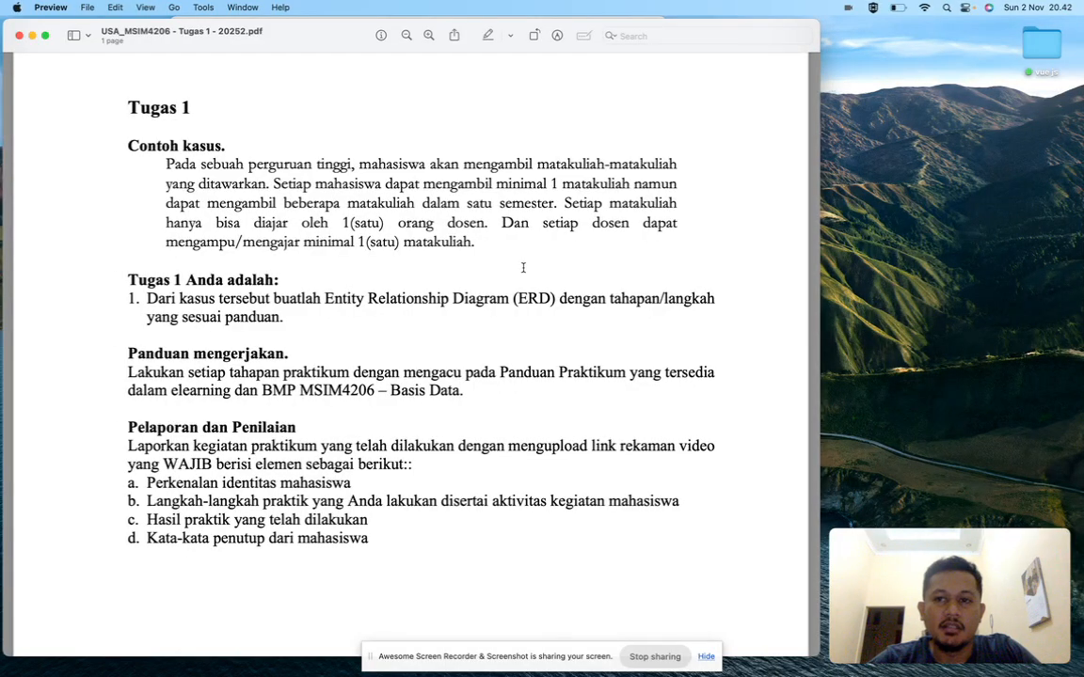
key("ctrl+Right")
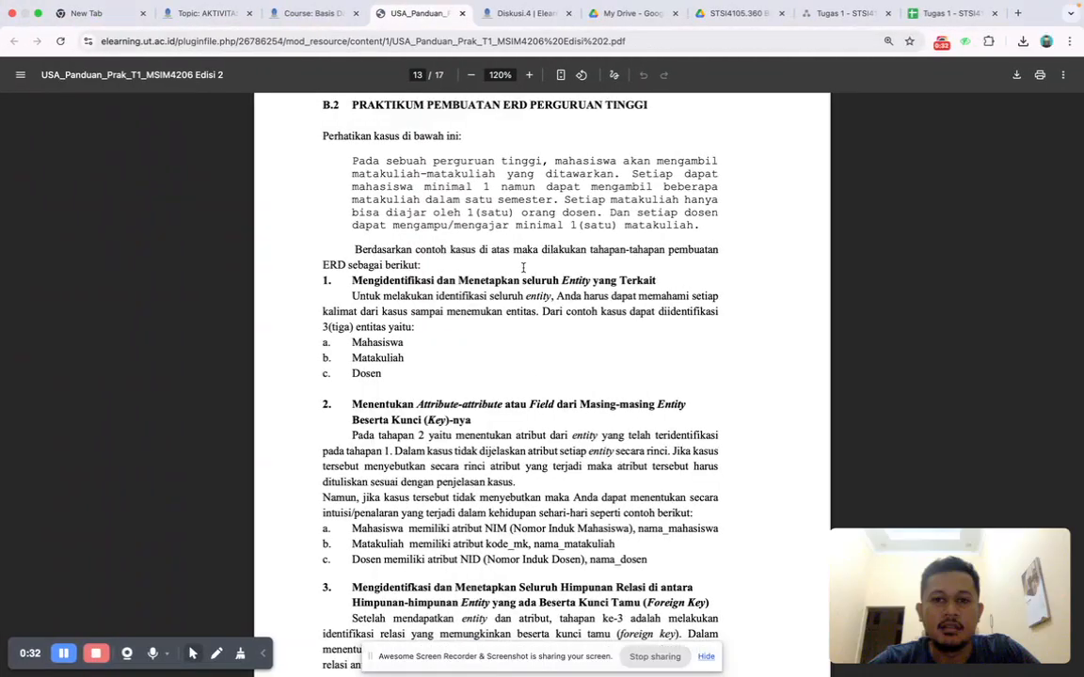
key("ctrl+Left")
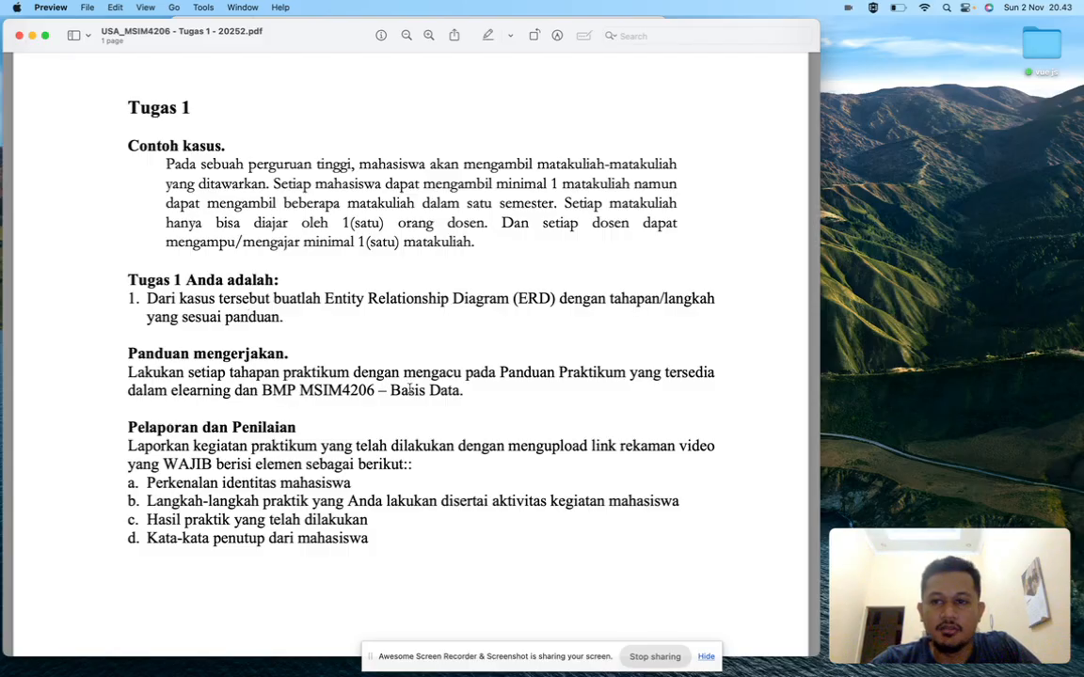
key("ctrl+Right")
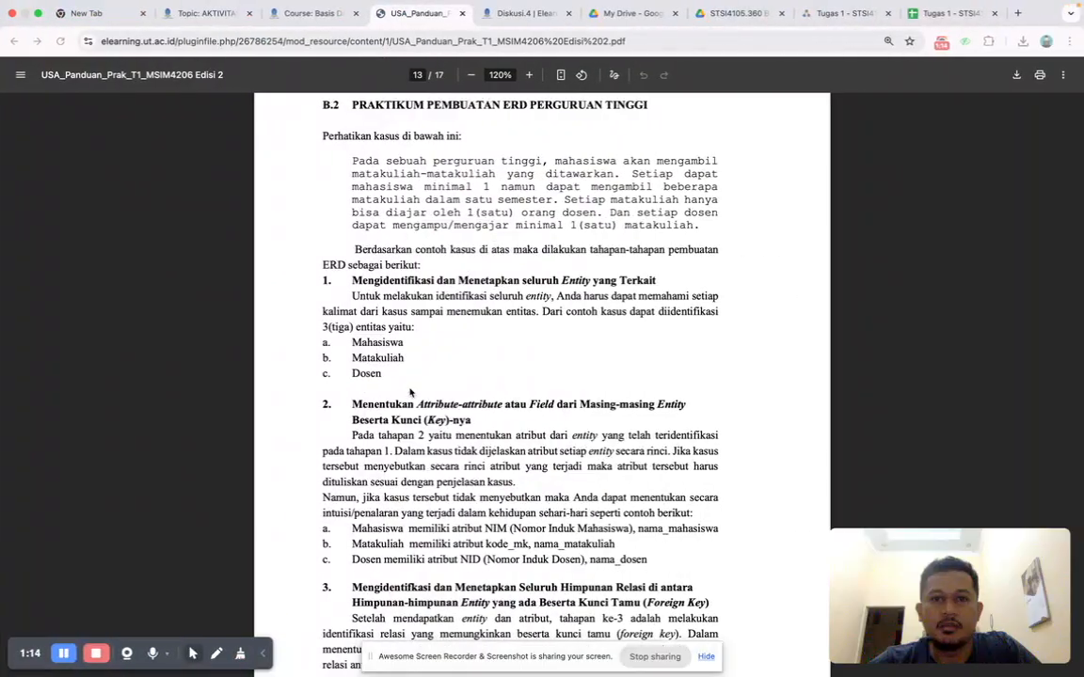
scroll(499, 194, "down", 1)
scroll(498, 194, "up", 1)
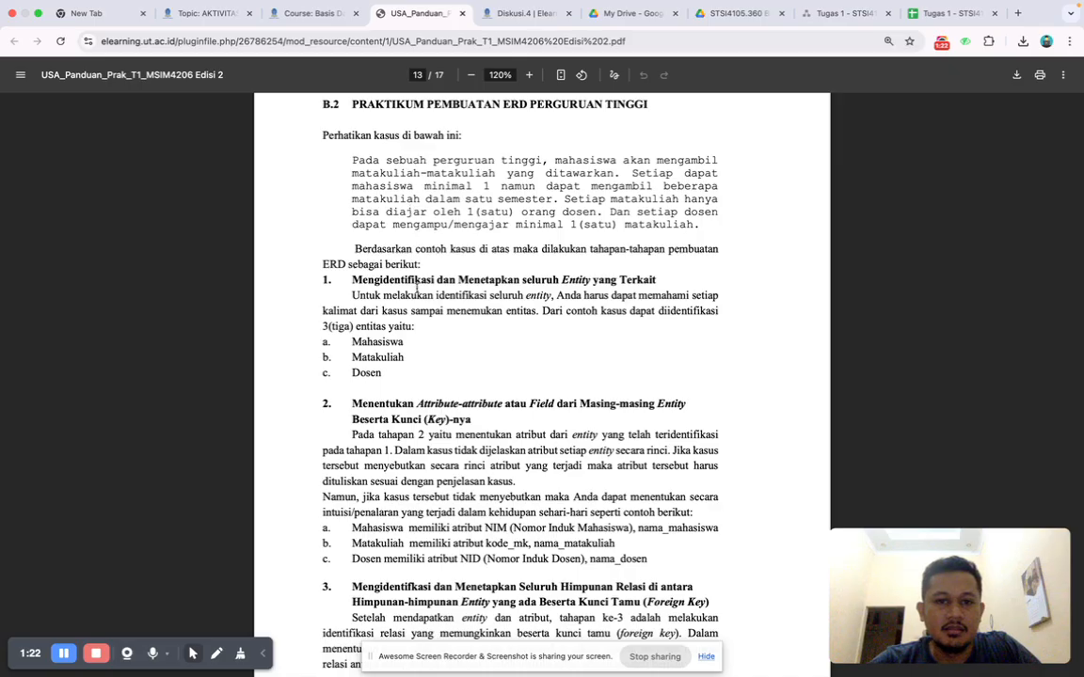
scroll(417, 289, "down", 1)
scroll(419, 287, "down", 5)
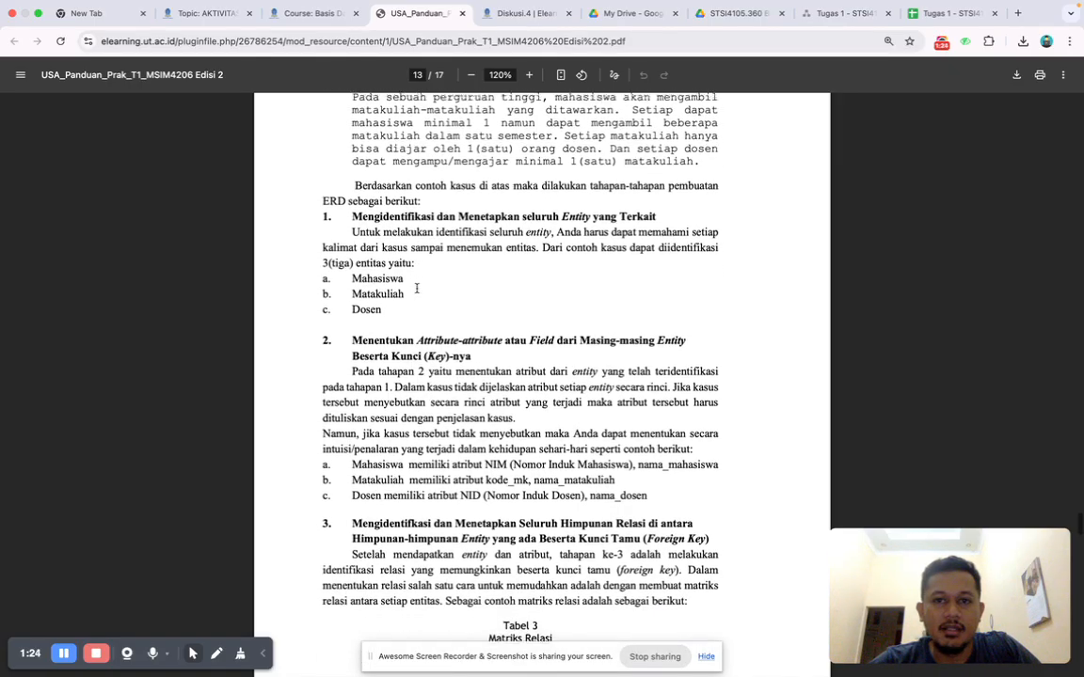
scroll(416, 288, "down", 2)
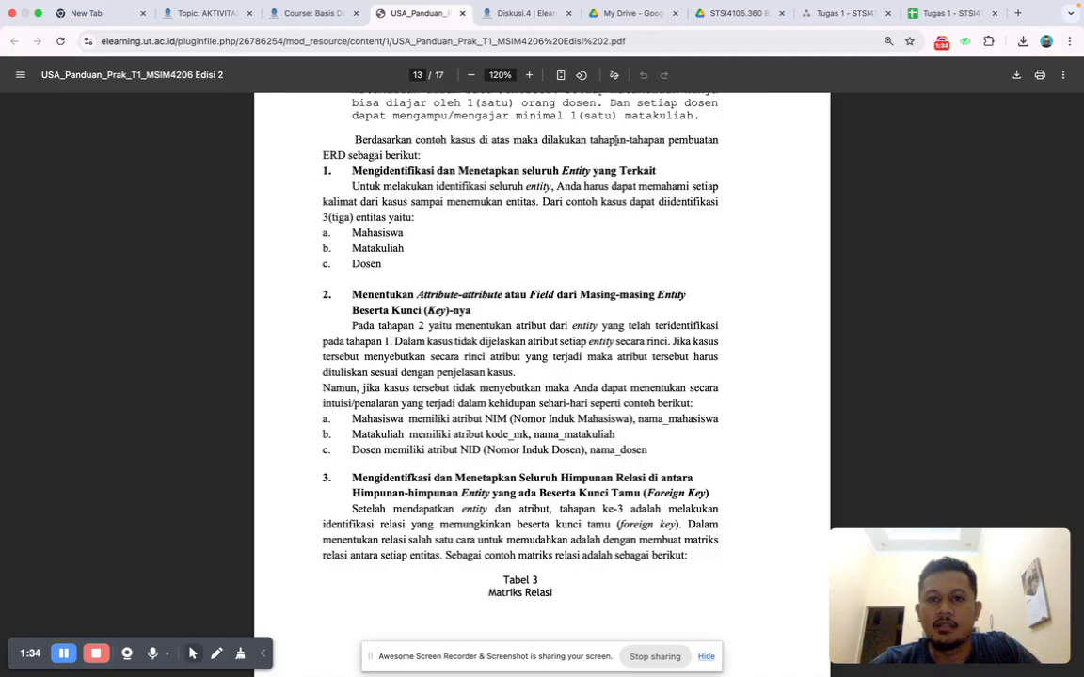
In the Tugas 1 spreadsheet, enter the heading "1. Identifikasi Entity yang terlibat" in cell A2.
left_click(938, 13)
type("1. Ideinifikasi")
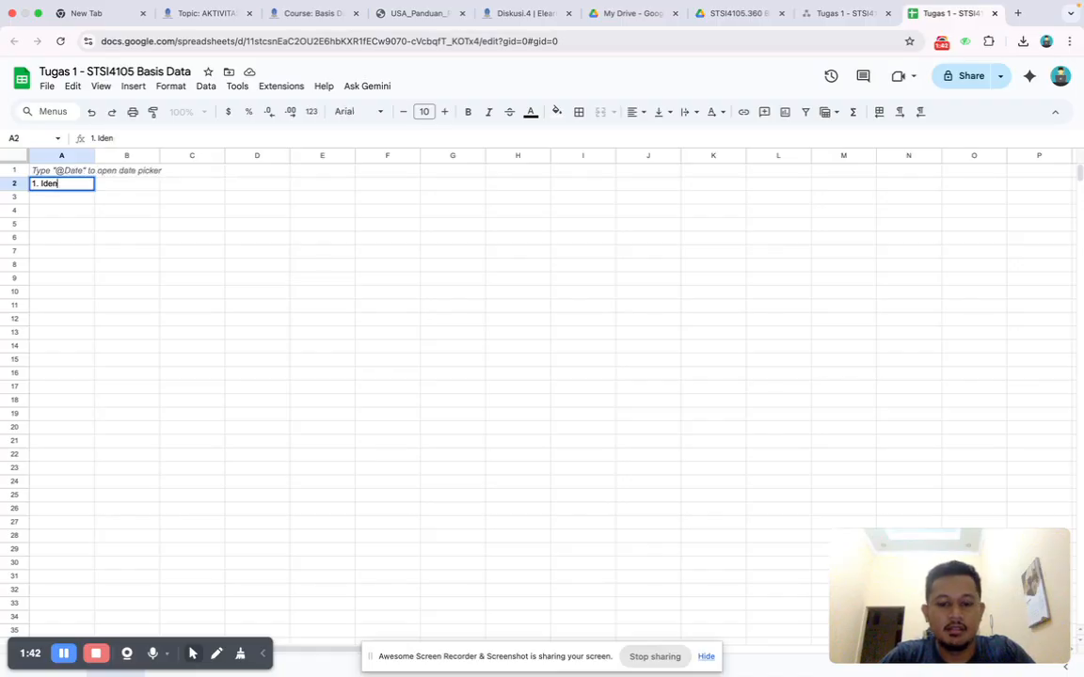
type(" Ent")
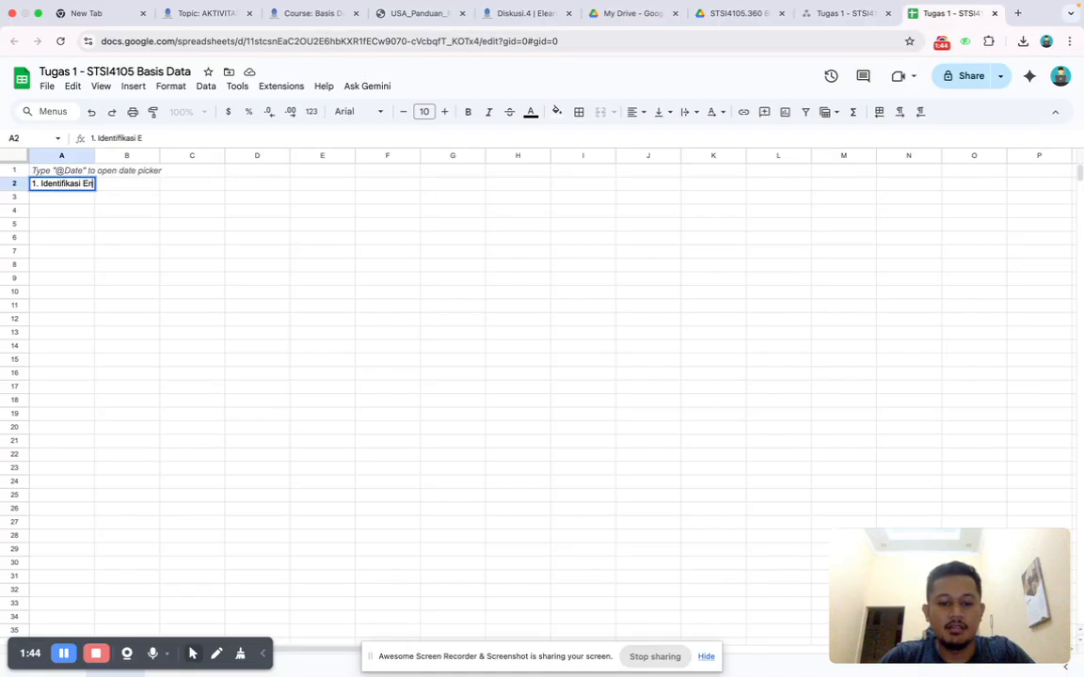
type("ity yan")
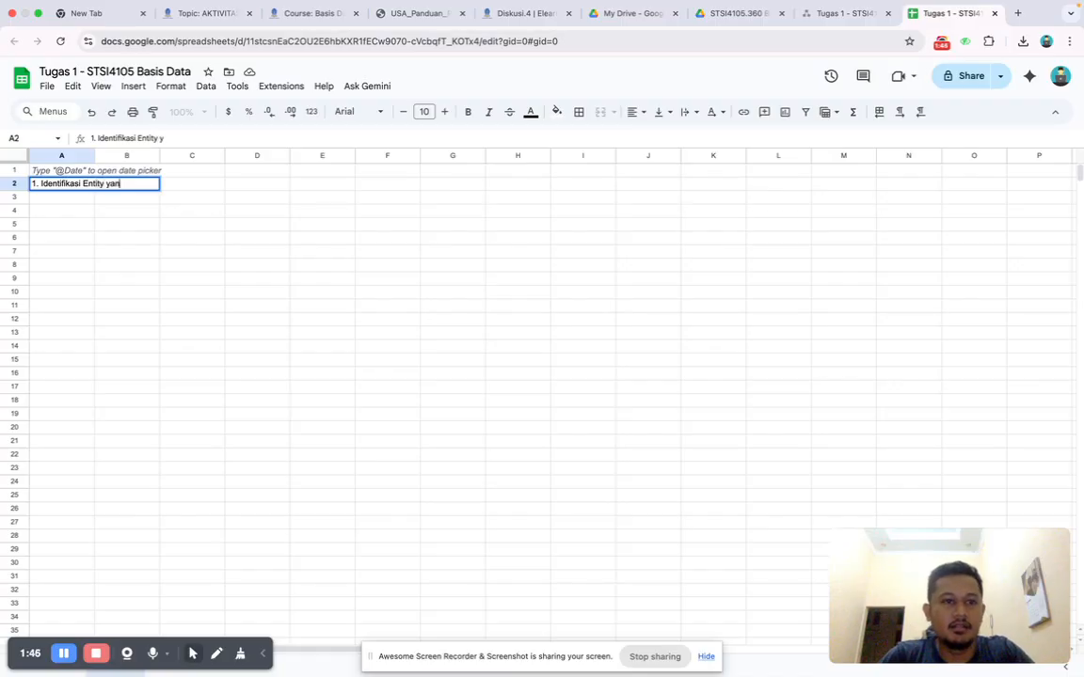
type("g terlibat")
key("Return")
key("Down")
key("Right")
key("Down")
key("Left")
key("Up")
key("Up")
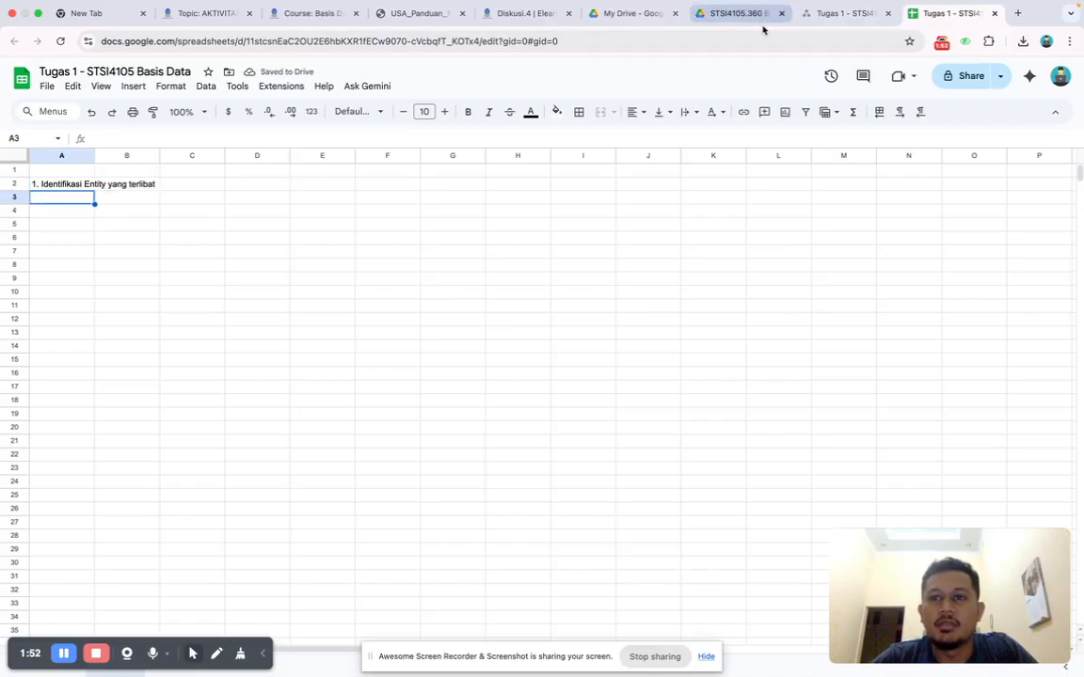
Check the guide's entity list and enter "a. Mahasiswa", "b. Matakuliah" and "c. Dosen" in cells A3 to A5.
left_click(414, 14)
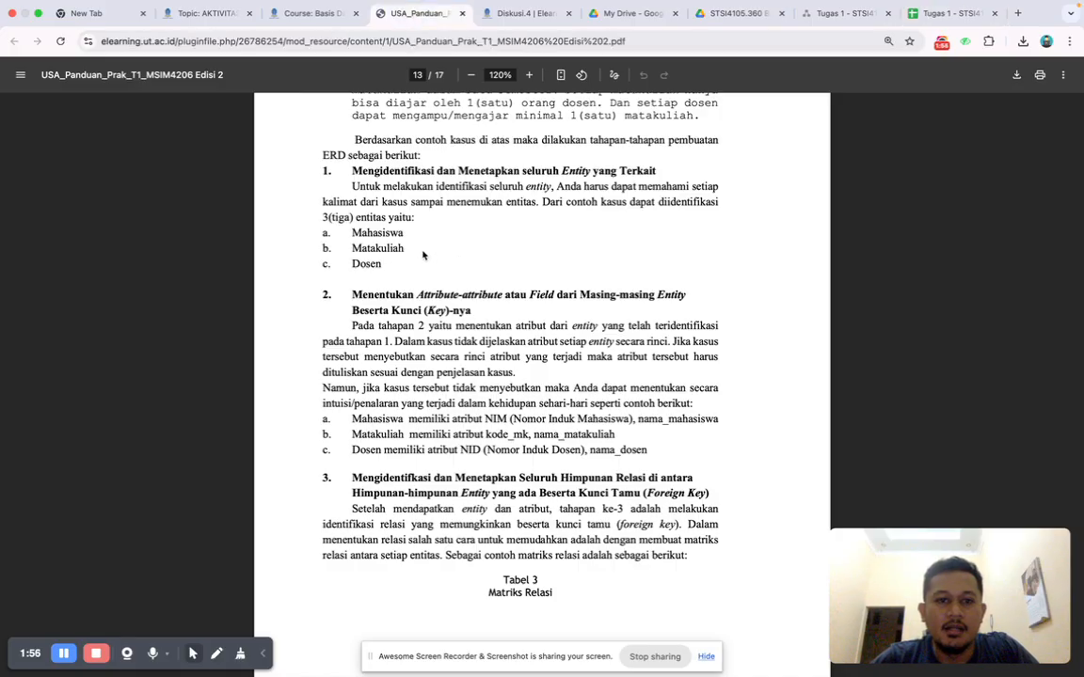
scroll(423, 254, "up", 1)
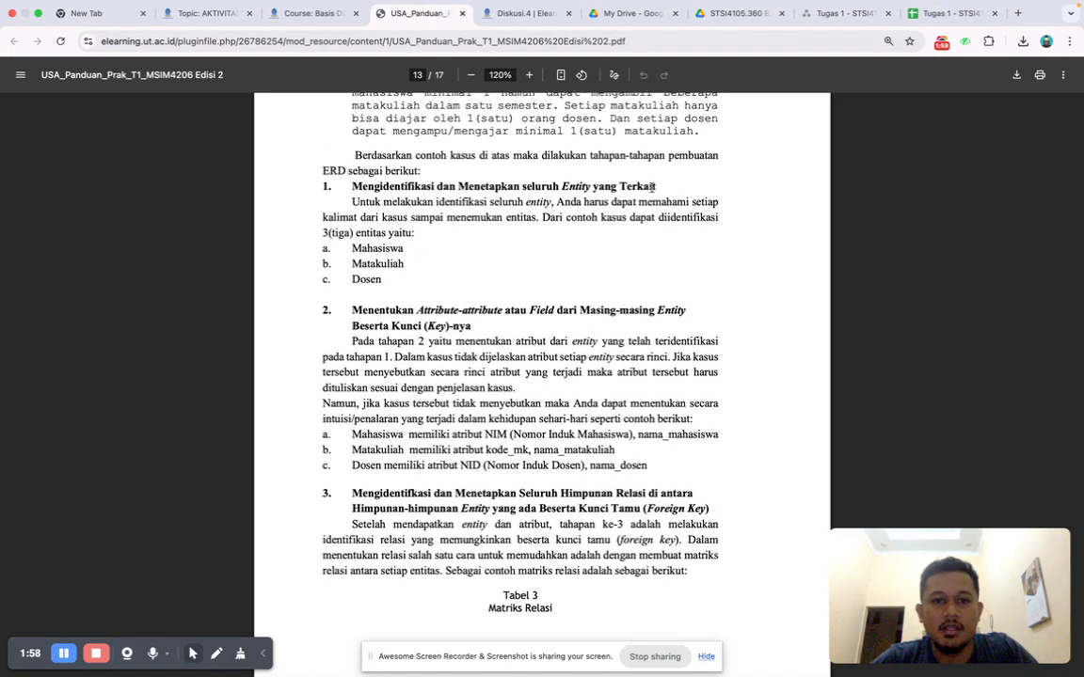
left_click(930, 14)
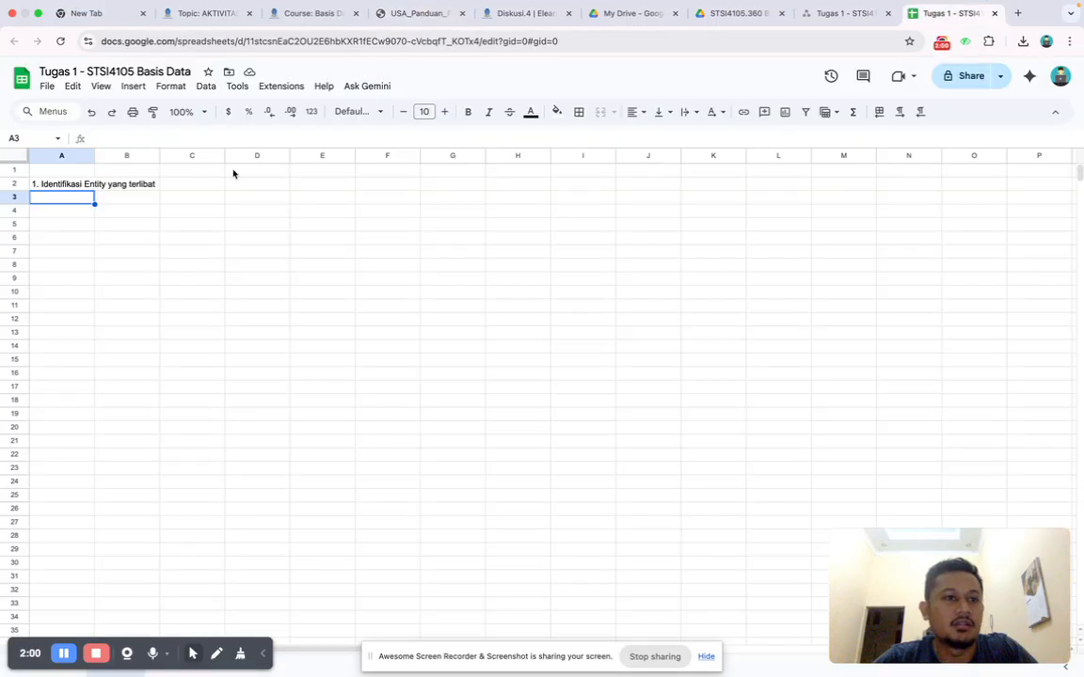
type("a. Mahasiswa")
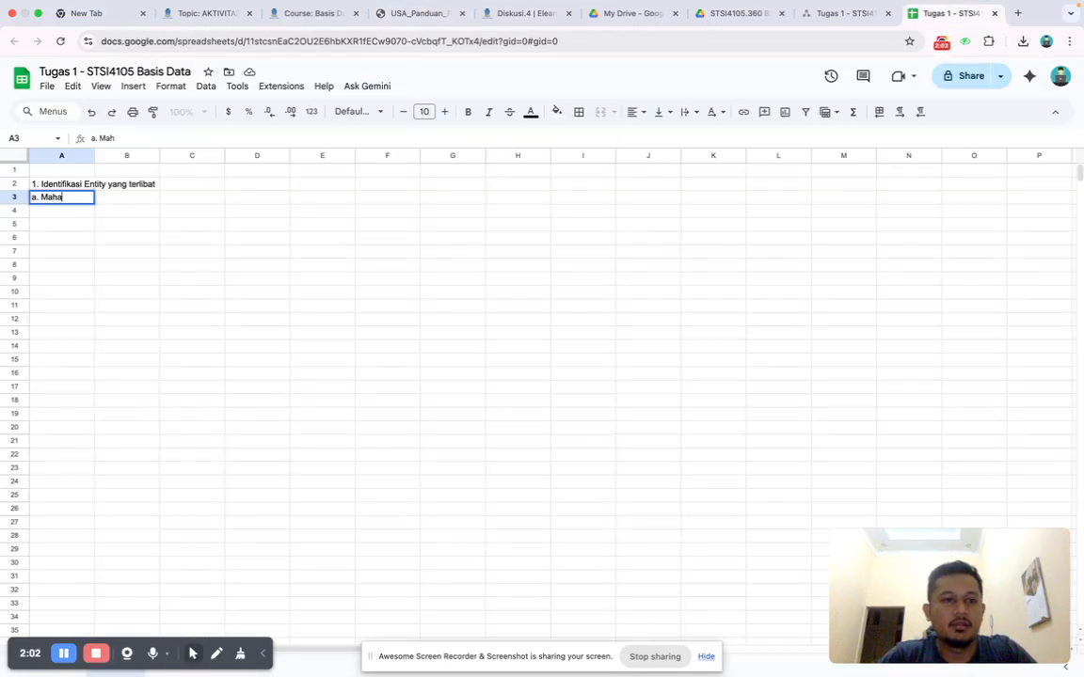
key("Return")
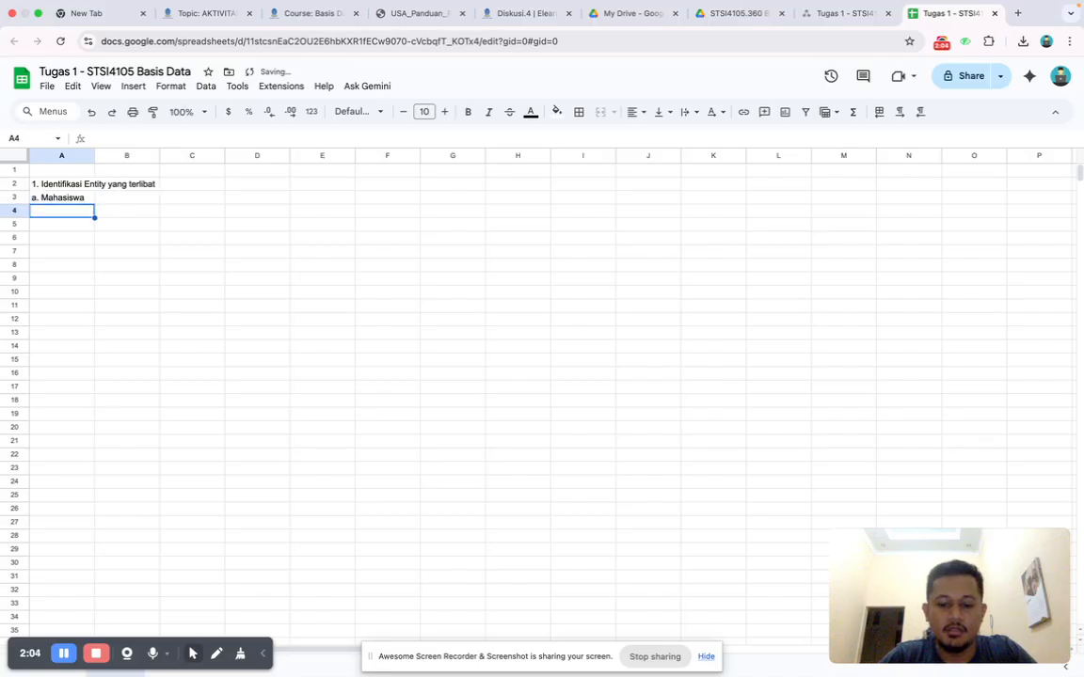
type("b")
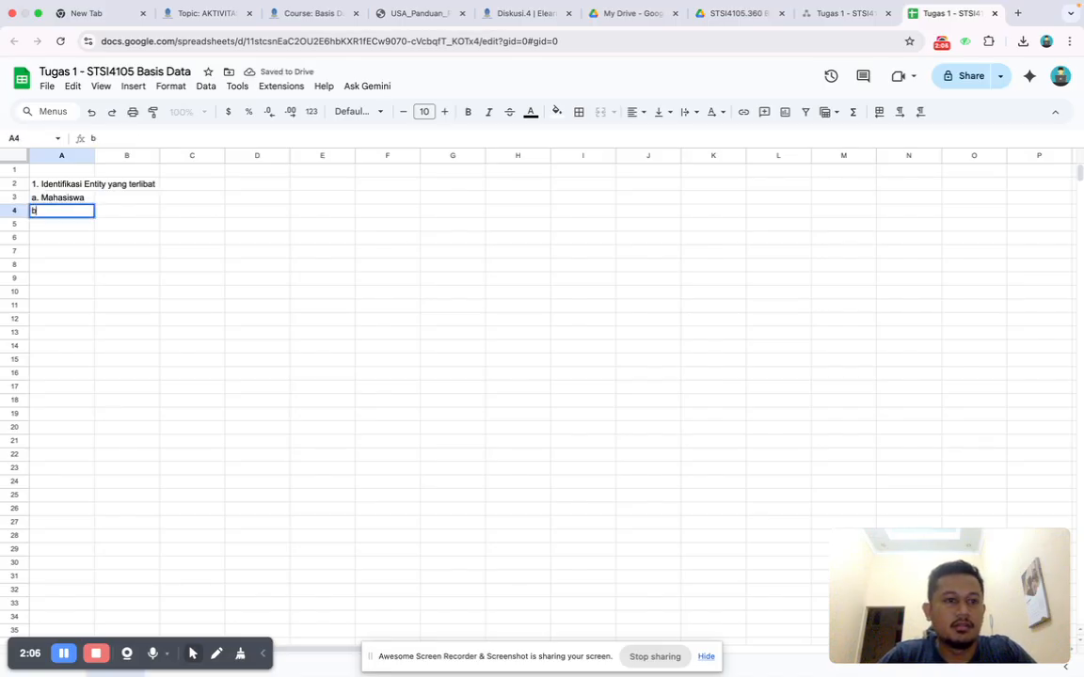
type(". M")
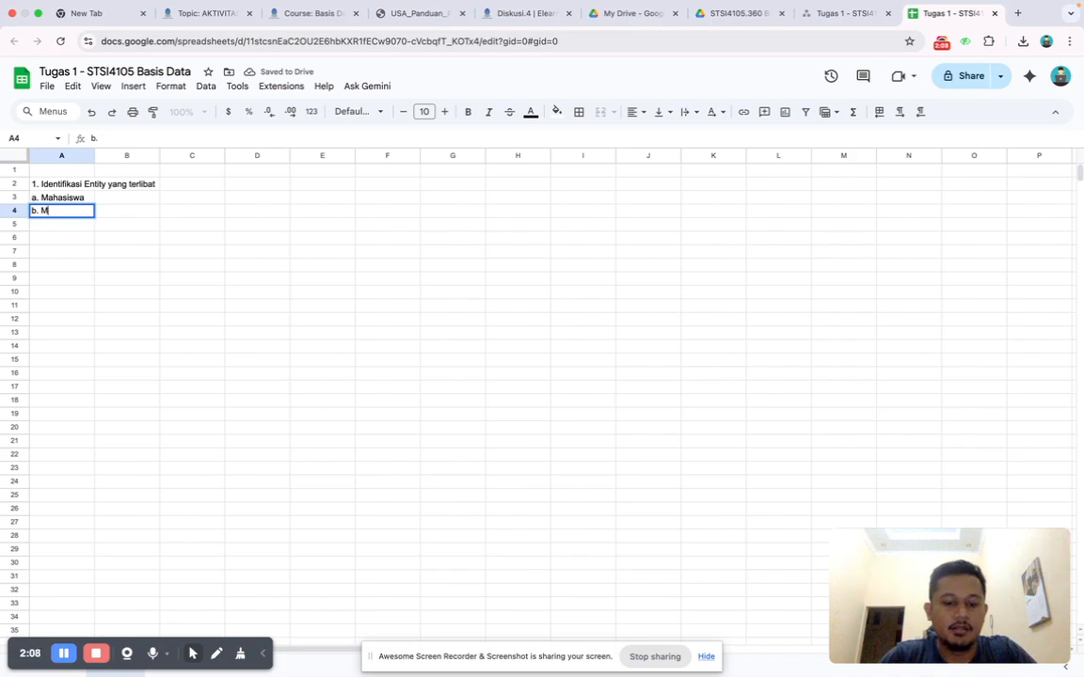
type("atakuliah")
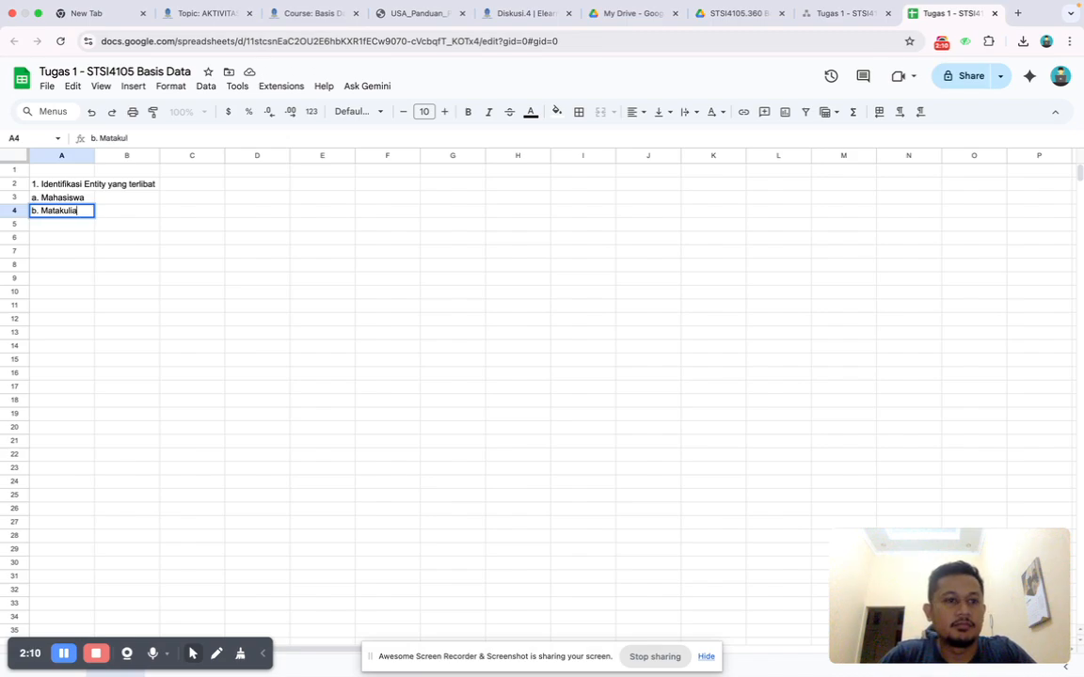
key("Return")
type("c.")
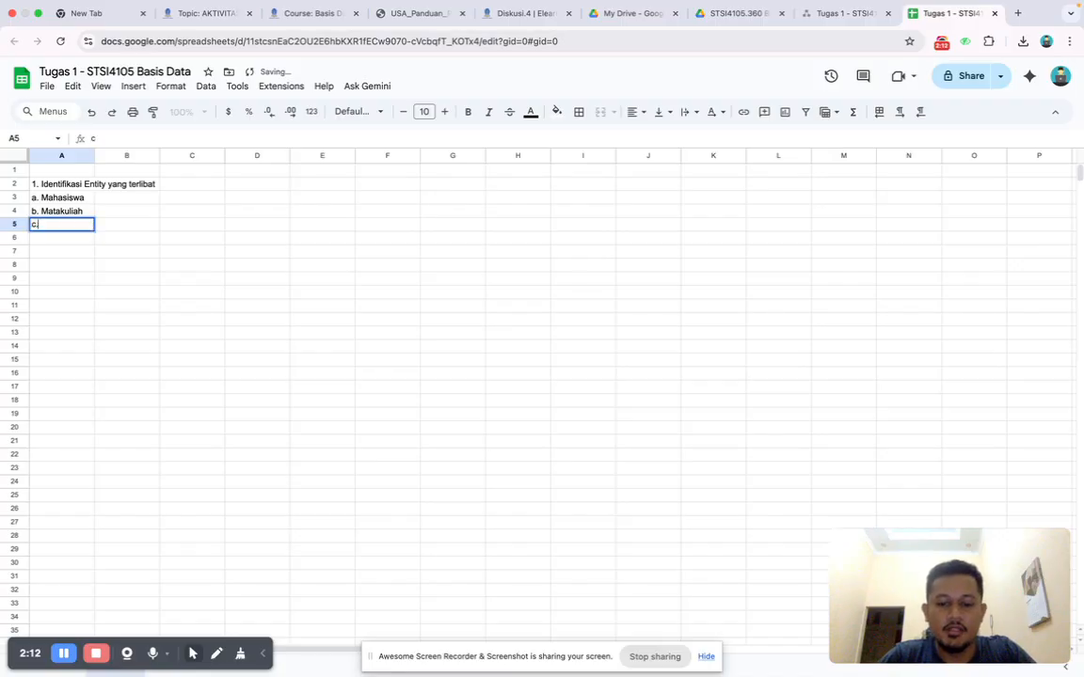
type(" Dosen")
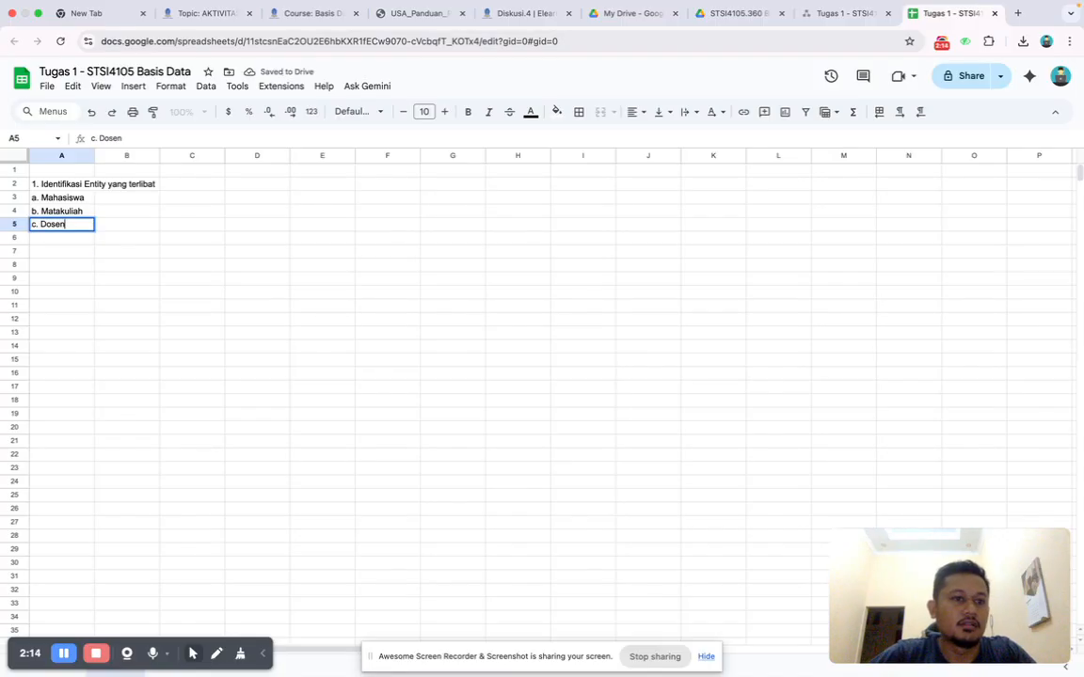
Make the entity identification heading in cell A2 bold.
left_click(35, 189)
key("ctrl+b")
left_click(195, 273)
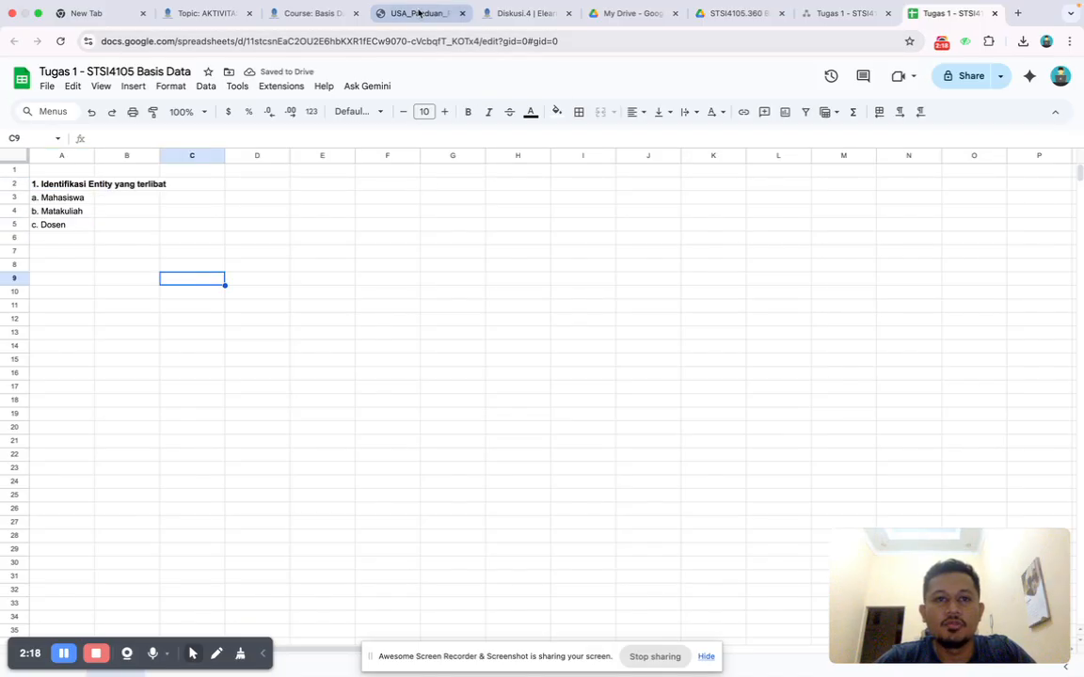
Read the practicum guide's second stage on determining each entity's attributes and keys.
left_click(418, 13)
scroll(469, 244, "up", 2)
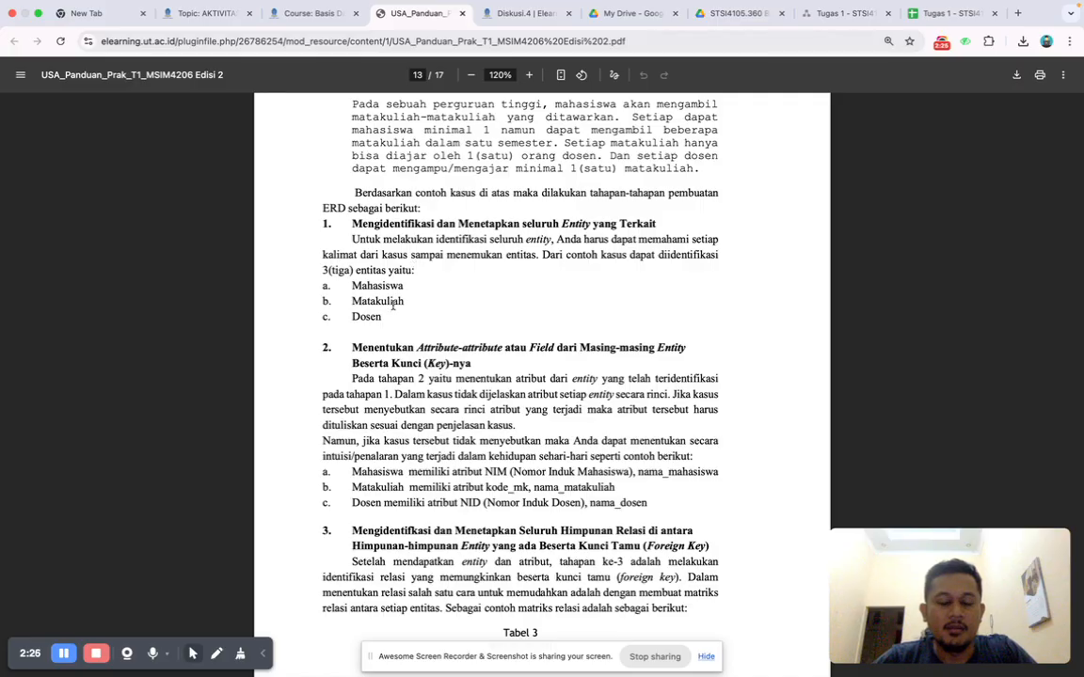
left_click(945, 13)
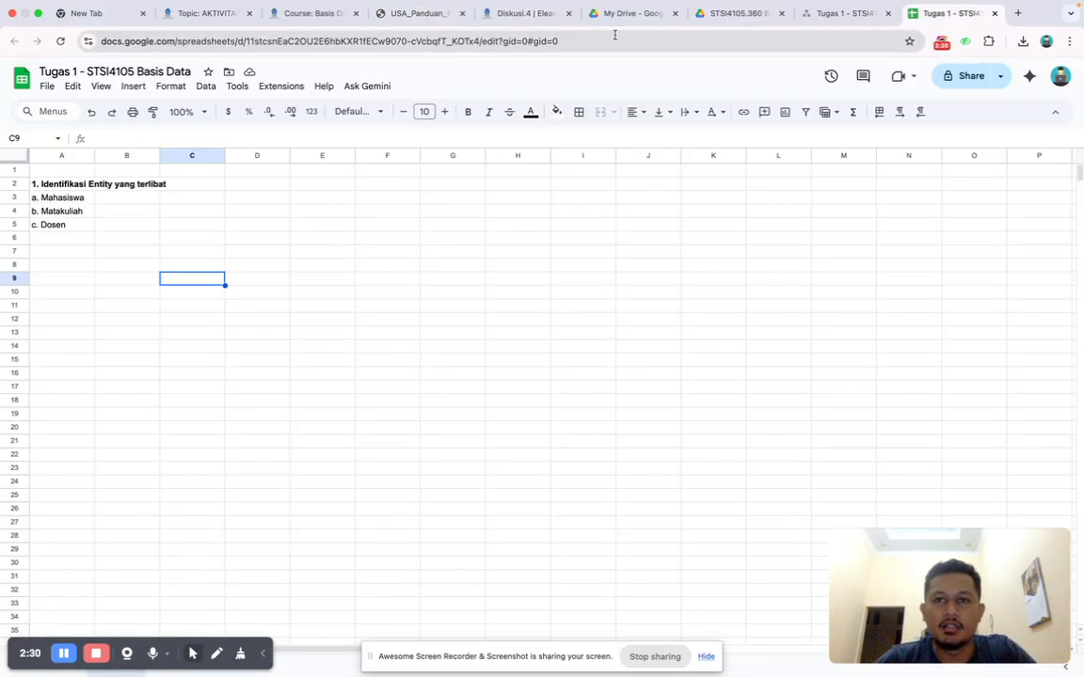
left_click(442, 16)
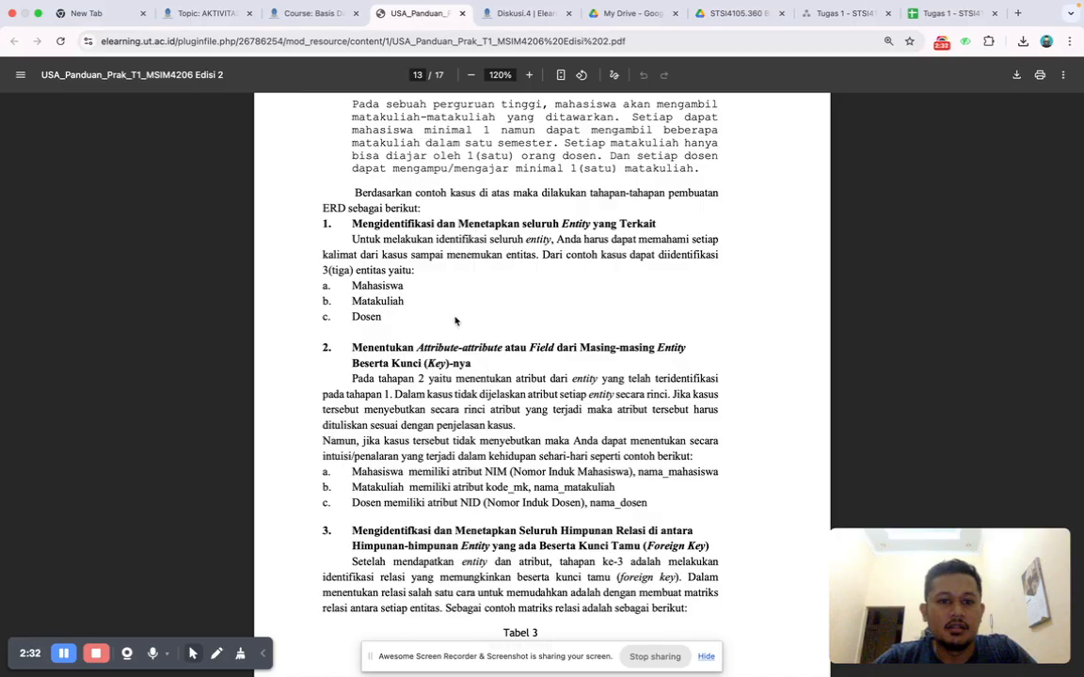
scroll(454, 320, "down", 2)
scroll(455, 320, "down", 1)
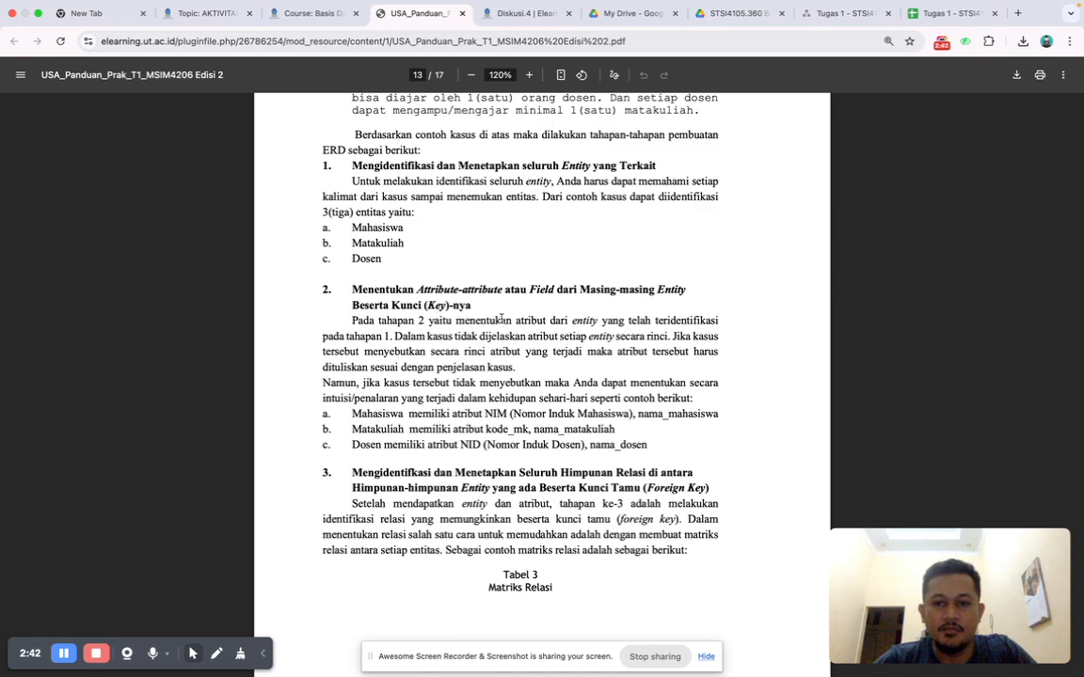
scroll(501, 320, "down", 3)
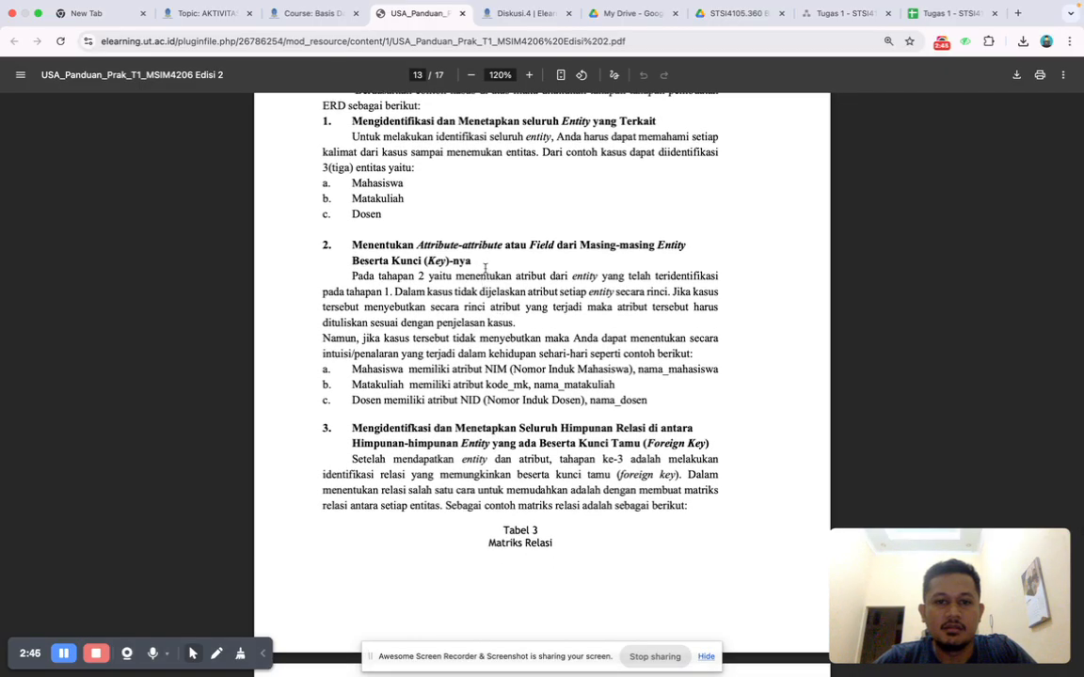
scroll(548, 301, "down", 2)
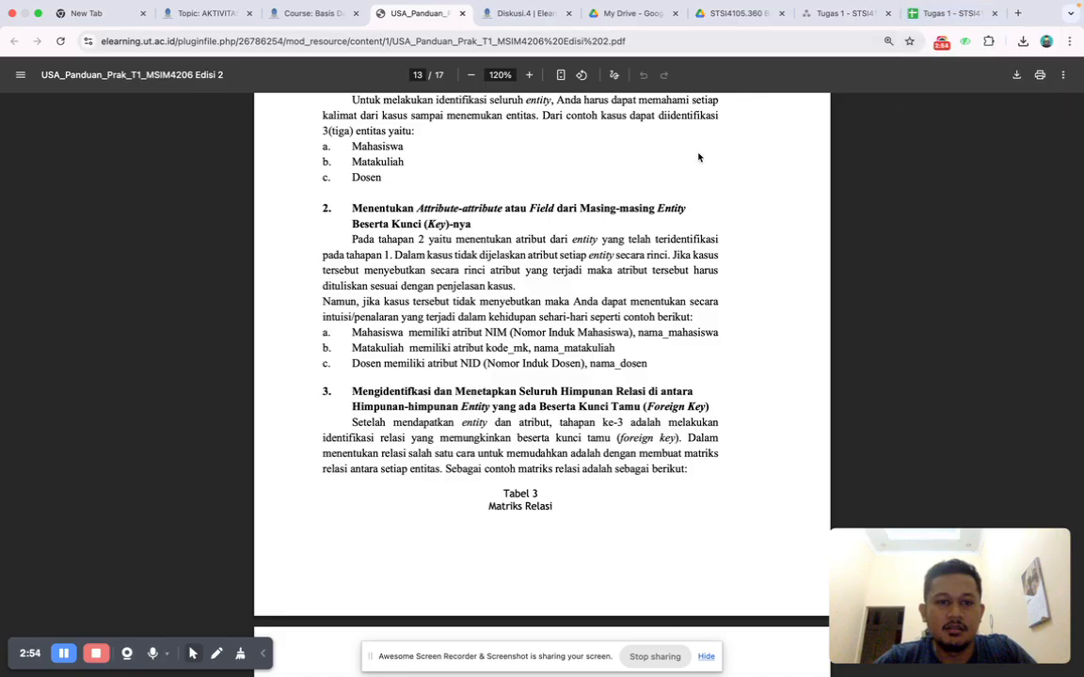
Enter the heading "2. Atribute dasi masing-masing Entity" in cell A7 of the spreadsheet, based on the guide's second stage.
left_click(950, 14)
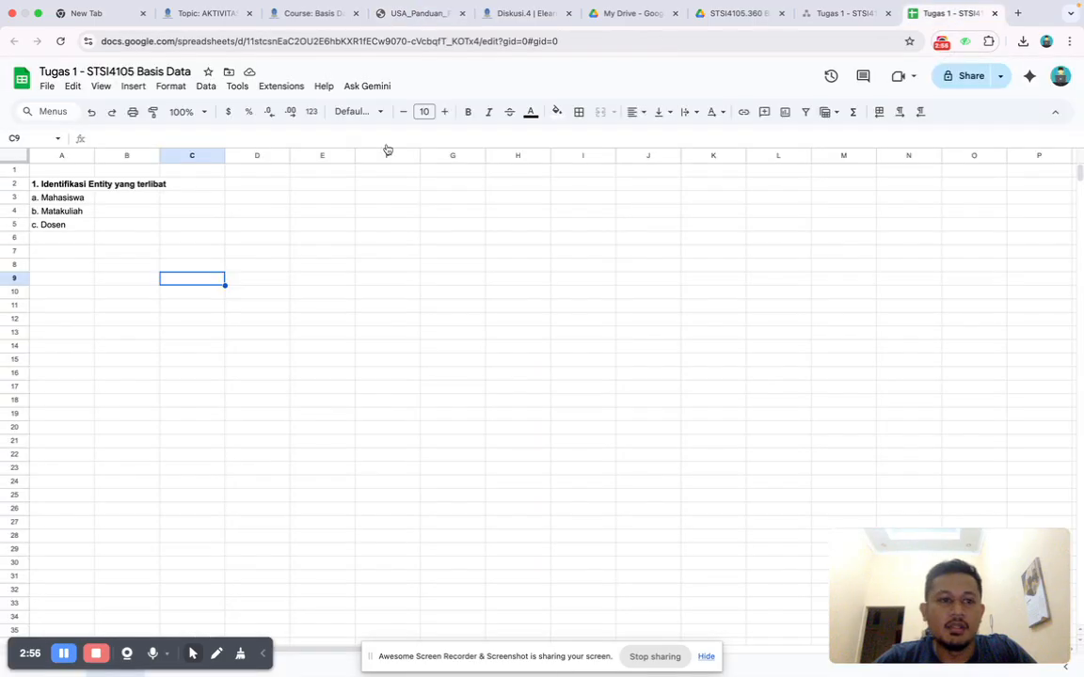
left_click(45, 249)
type("2.")
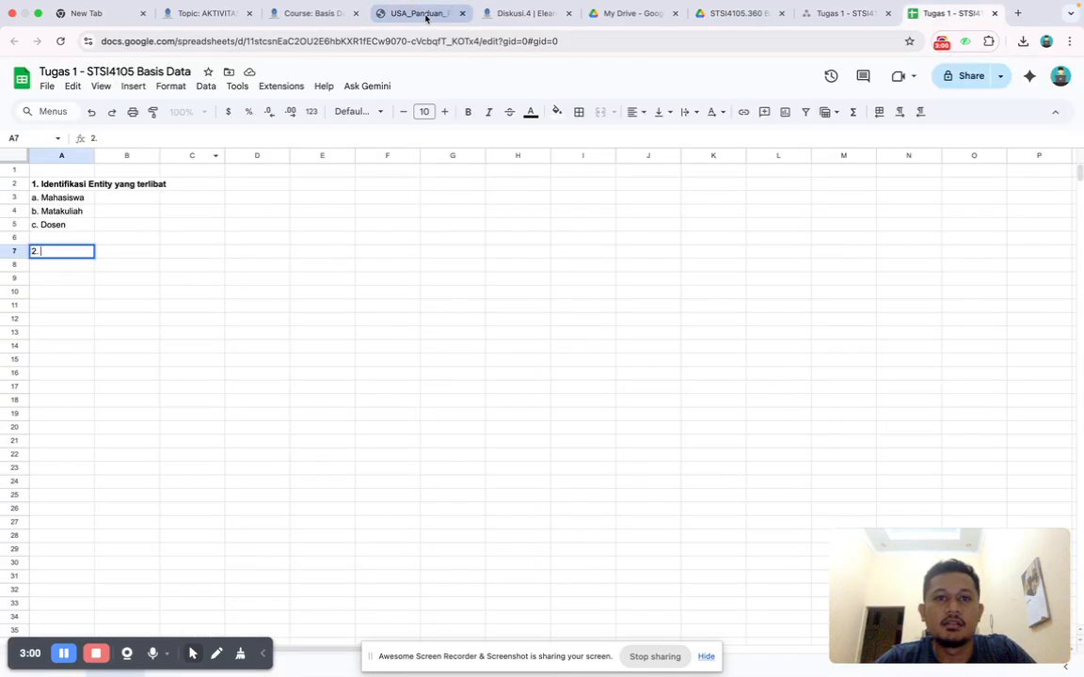
left_click(425, 14)
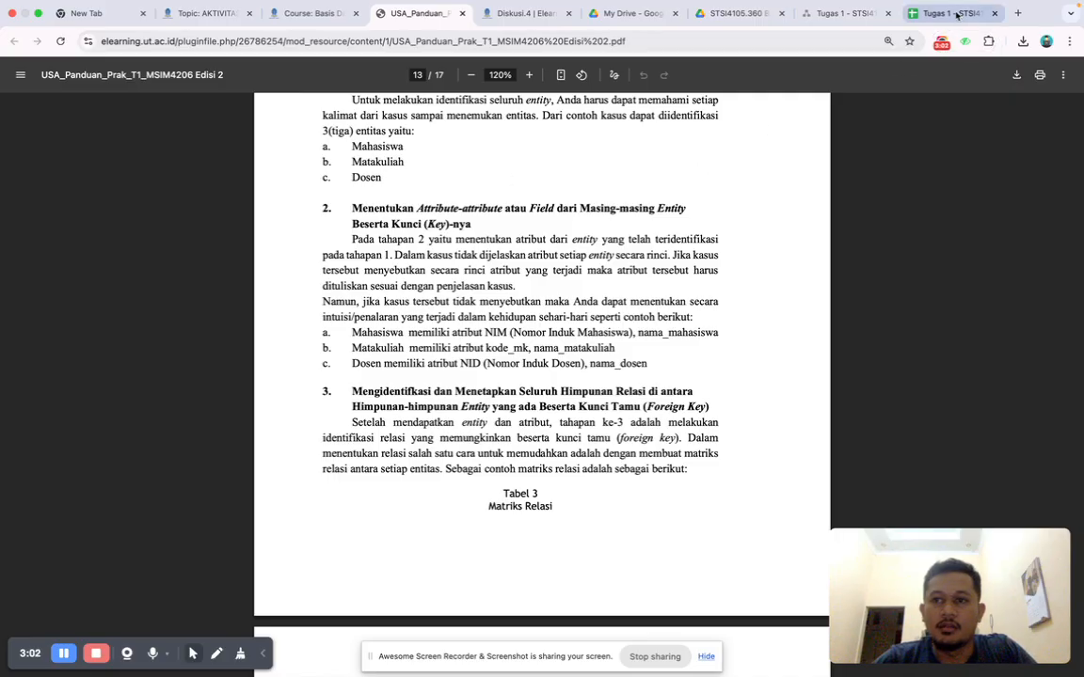
left_click(956, 13)
type("Atribute da")
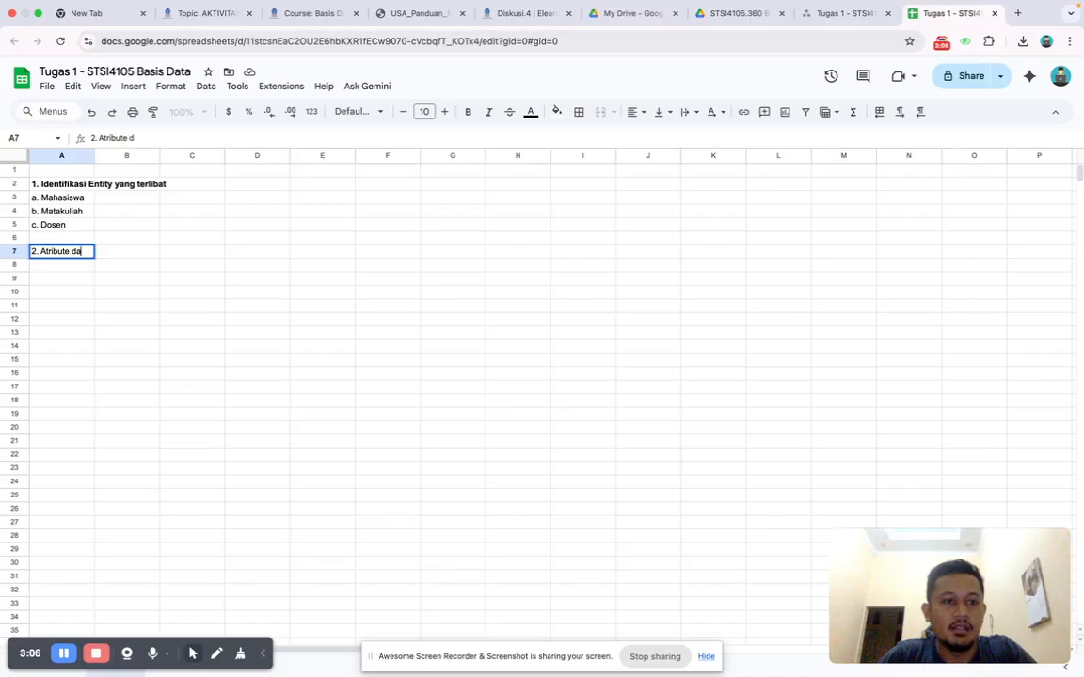
type("si masing-masing Entity")
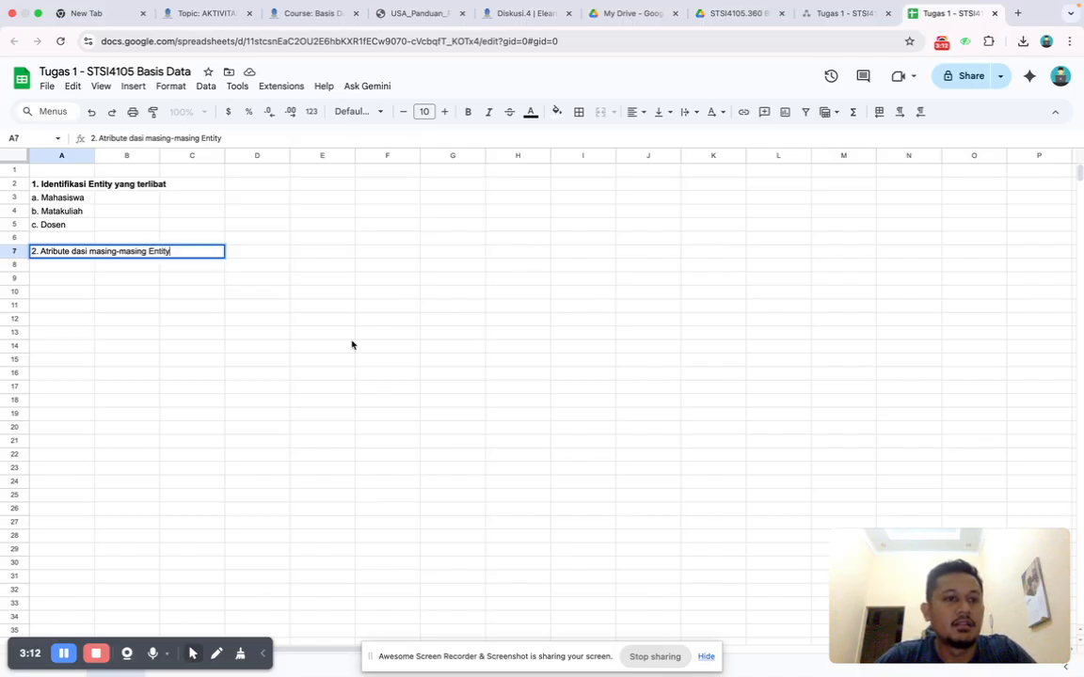
left_click(352, 345)
Copy the three entity entries from cells A3 to A5 into cells A8 to A10 under the attributes heading.
left_click(53, 266)
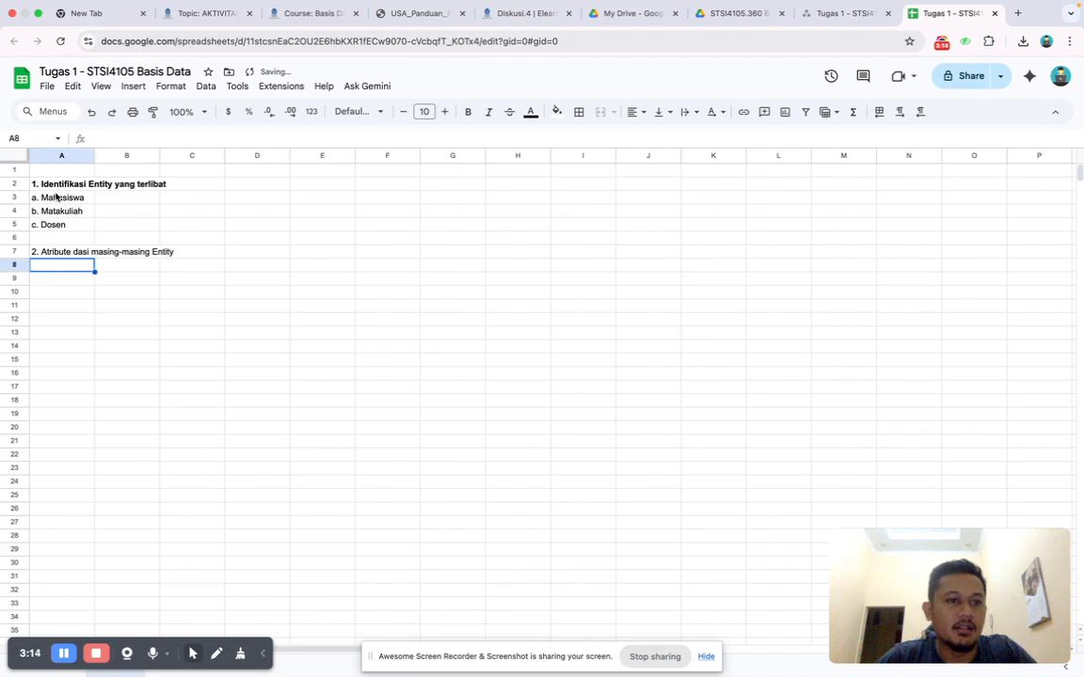
left_click_drag(55, 195, 50, 226)
key("ctrl+c")
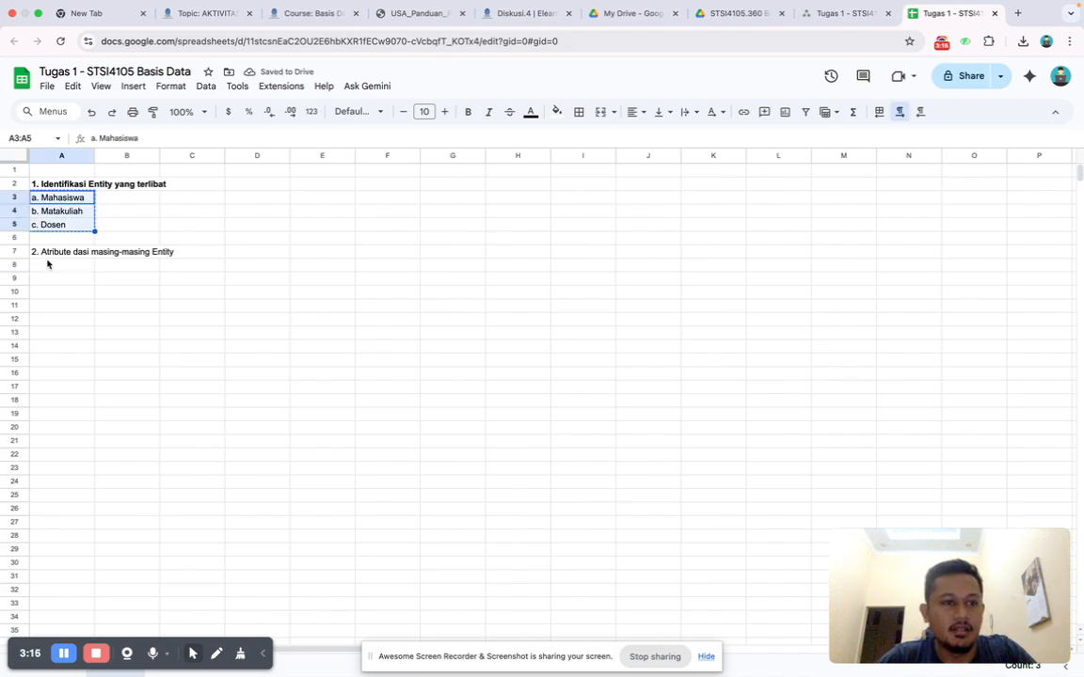
left_click(47, 264)
key("ctrl+v")
Make the attributes heading in cell A7 bold.
left_click(35, 253)
key("super+b")
left_click(126, 286)
Check the guide's attribute examples and begin the Mahasiswa attributes in cell B8 with "NIM (key), nama_lengkap,".
left_click(114, 267)
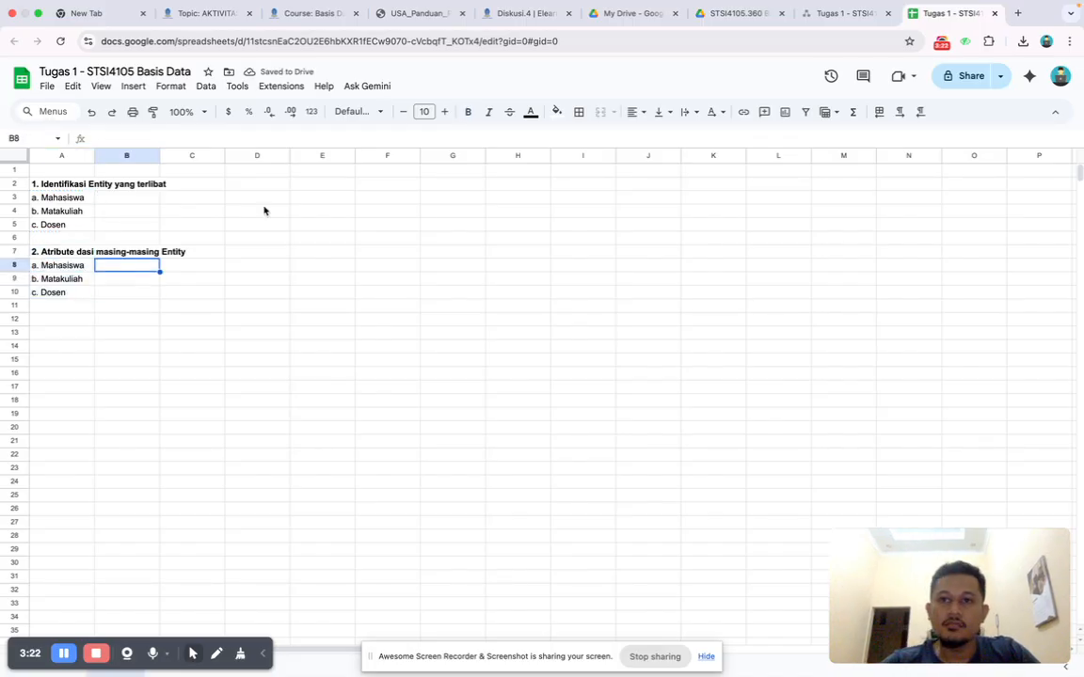
left_click(401, 14)
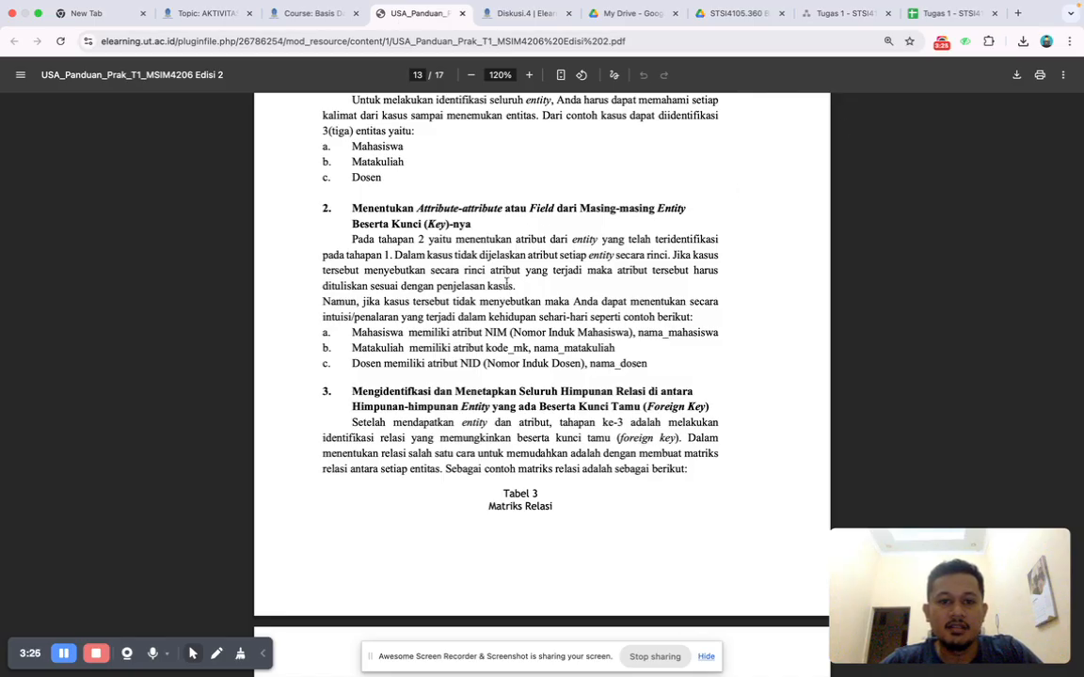
left_click(924, 15)
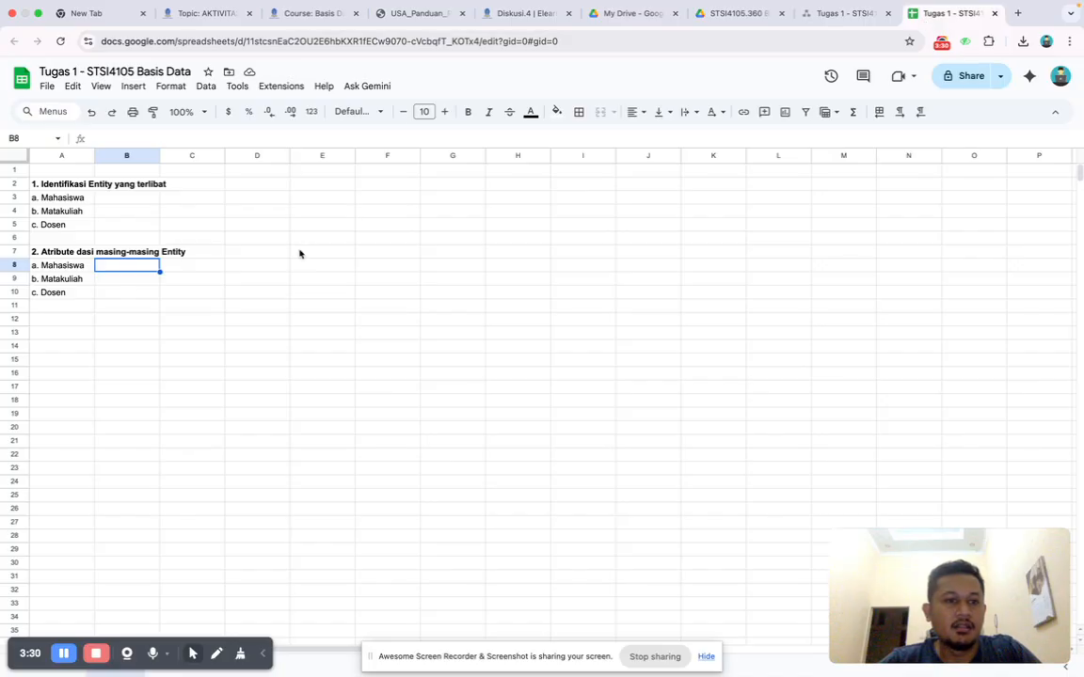
type("NIM")
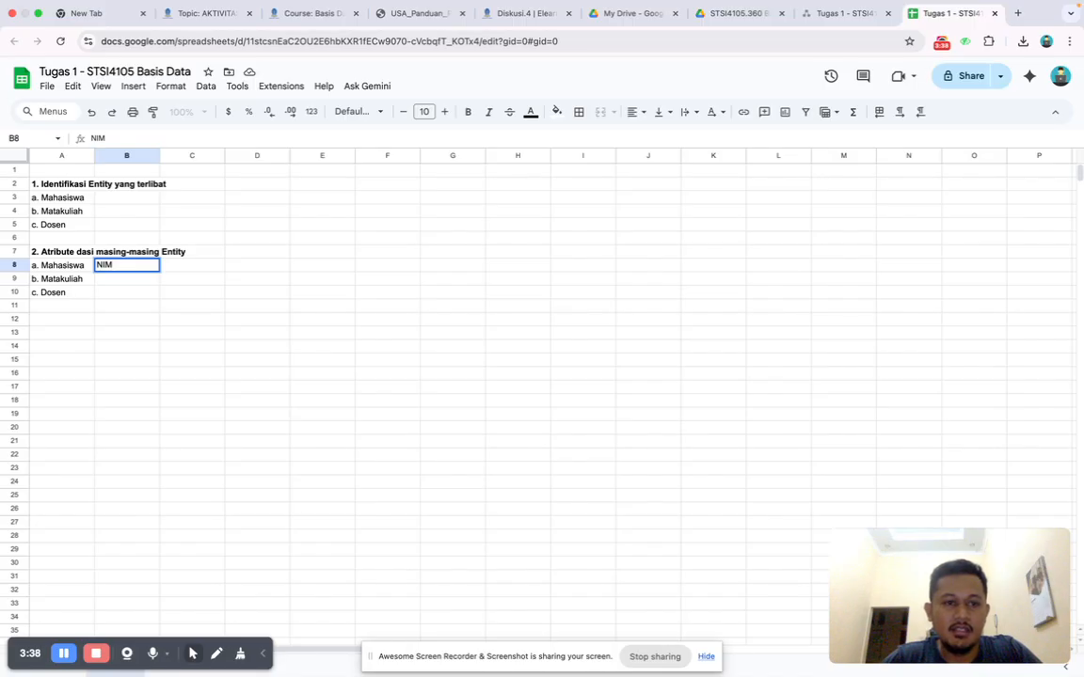
type("(")
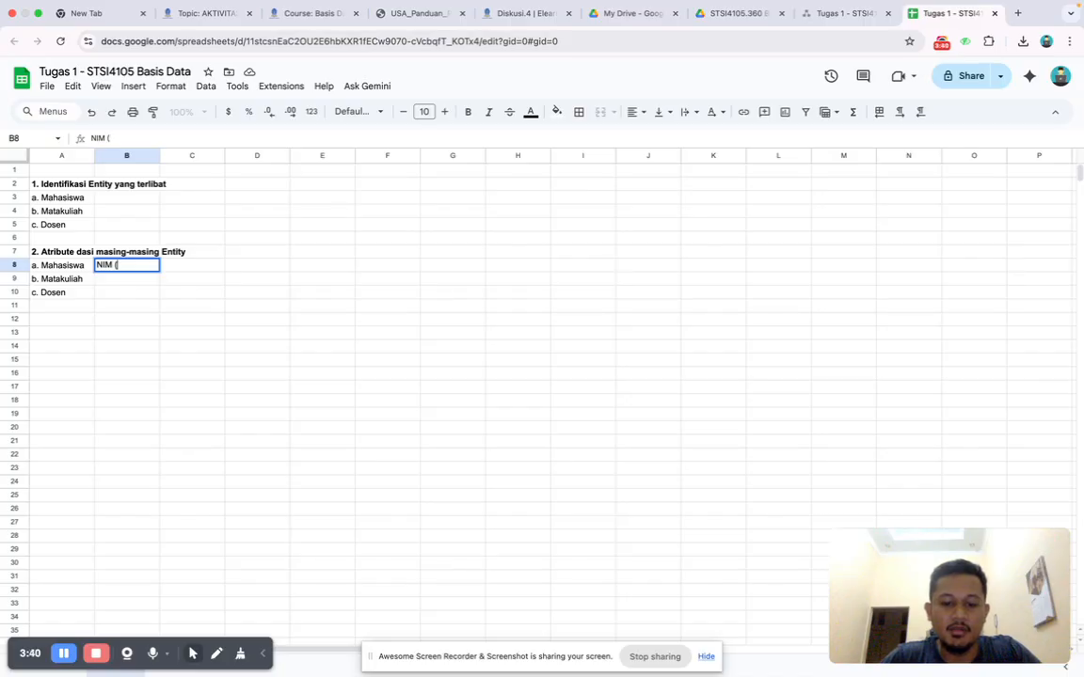
type("key")
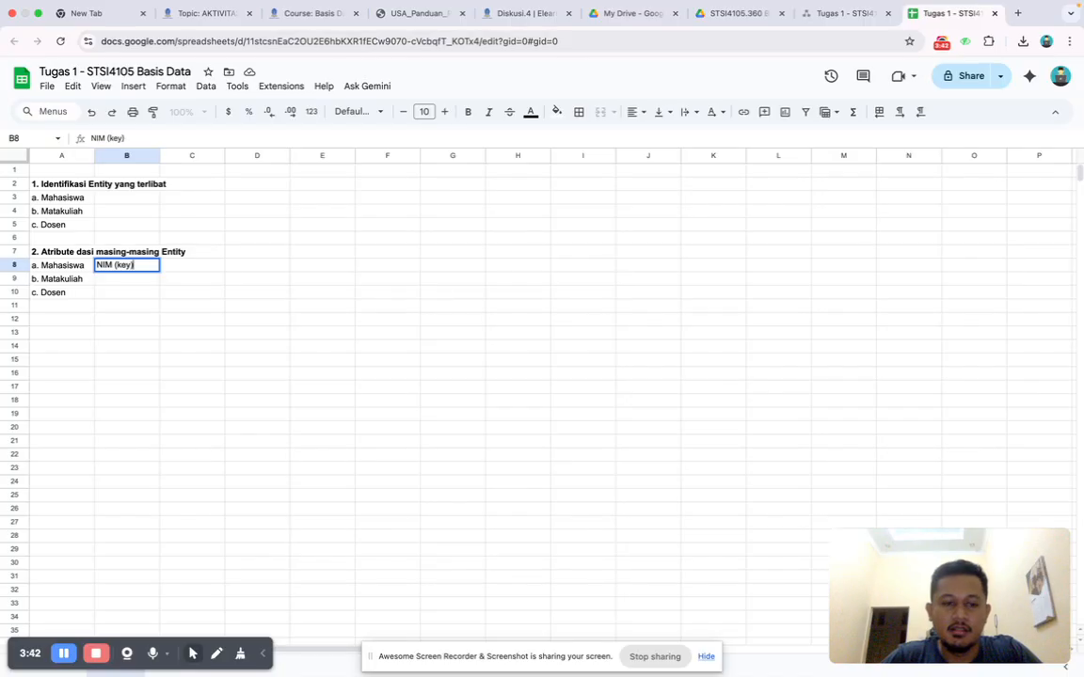
type("), nama")
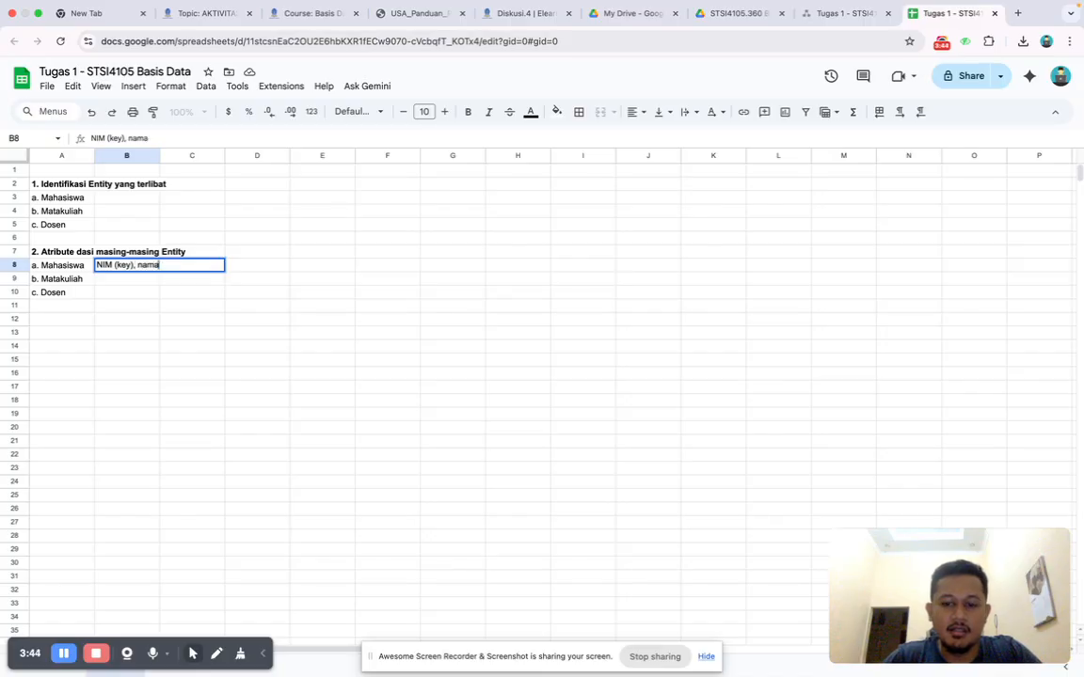
type("_mahasisw")
key("BackSpace")
key("BackSpace")
key("BackSpace")
key("BackSpace")
key("BackSpace")
key("BackSpace")
key("BackSpace")
key("BackSpace")
key("BackSpace")
type("lengkap,")
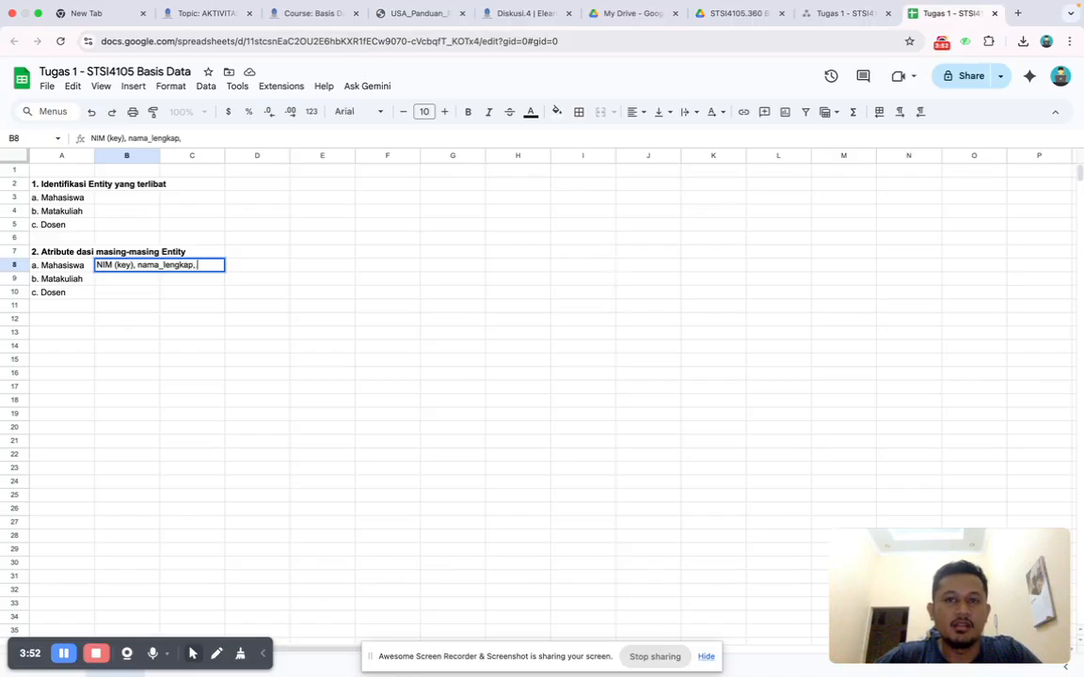
Recheck the guide and complete the Mahasiswa attribute list in cell B8 with "jenis_kelamin, ttl".
left_click(395, 14)
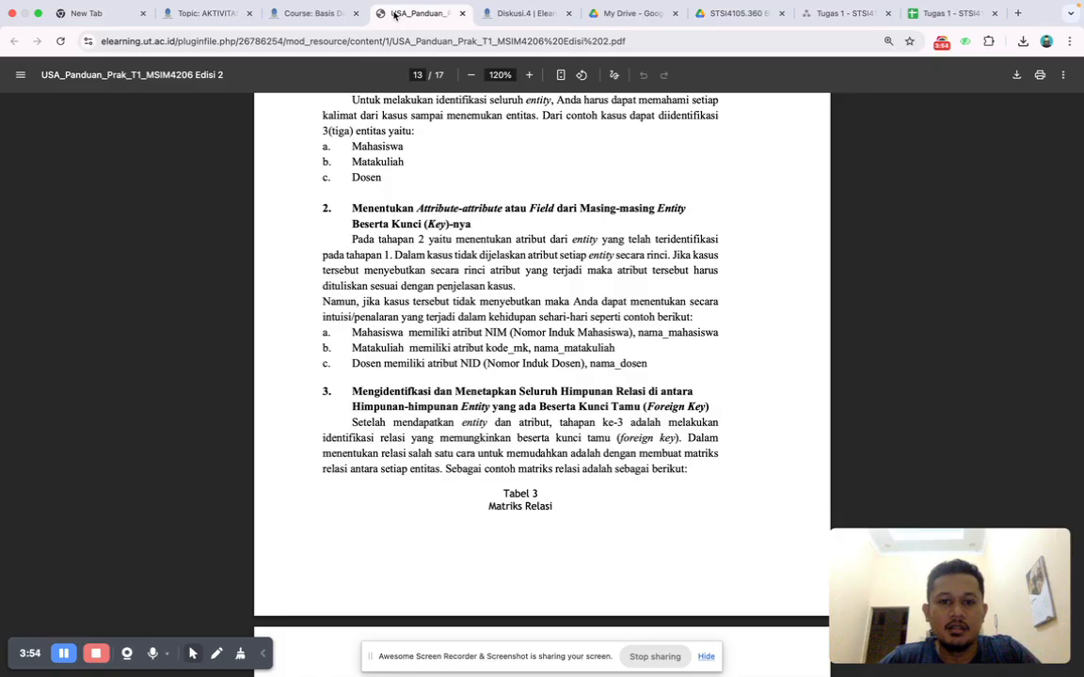
left_click(938, 14)
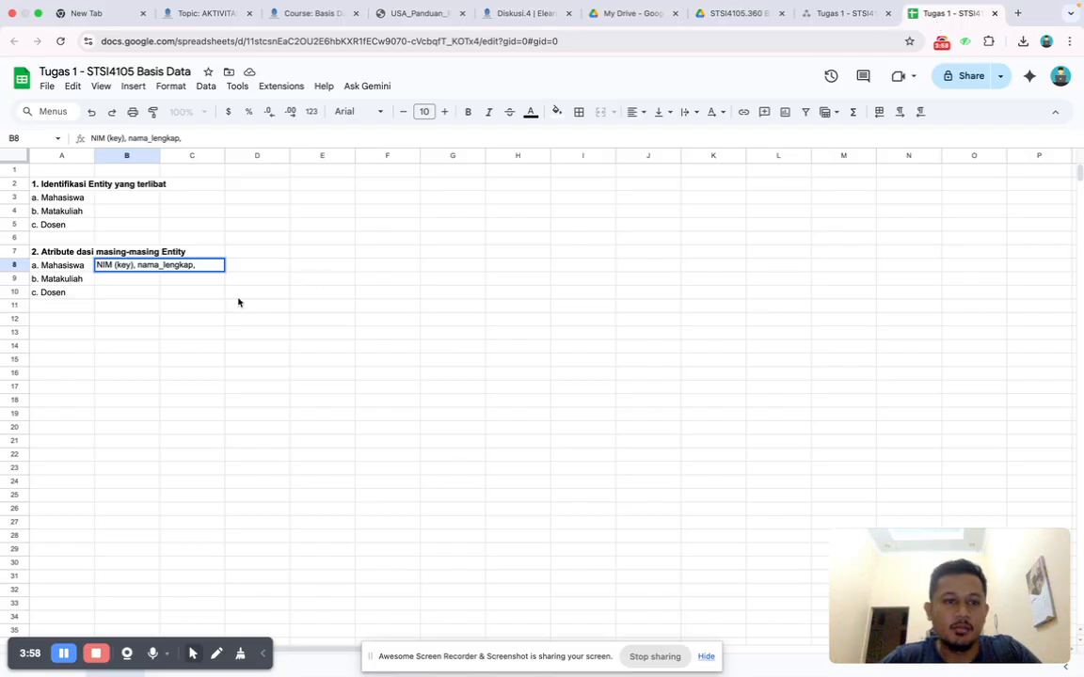
type("jenis_kelamin")
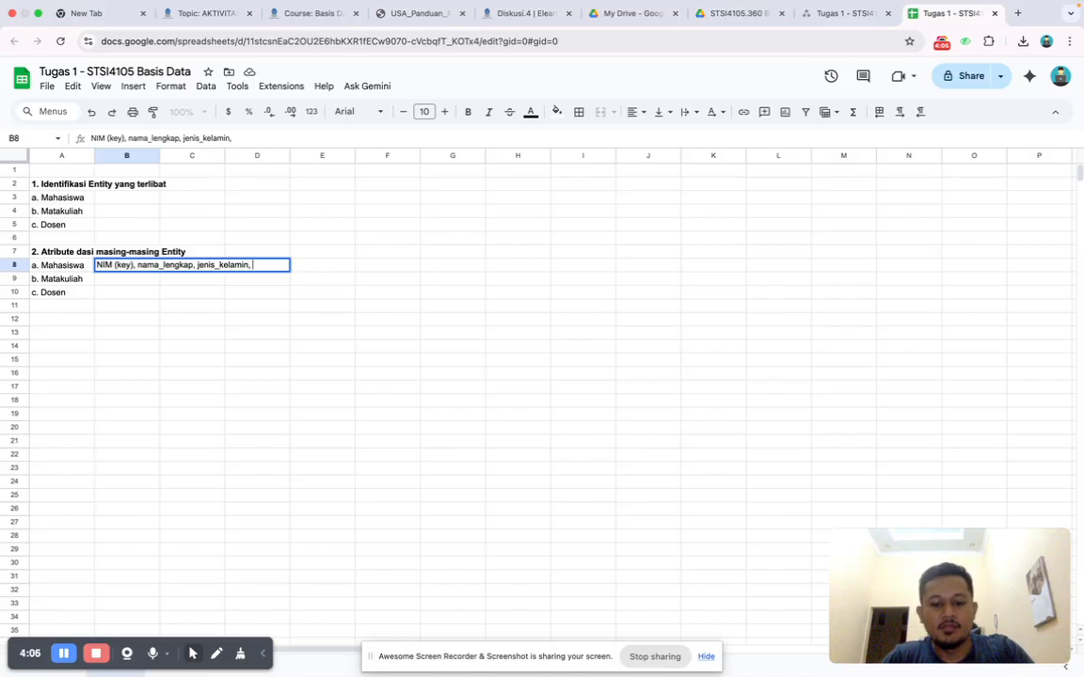
type(", tt")
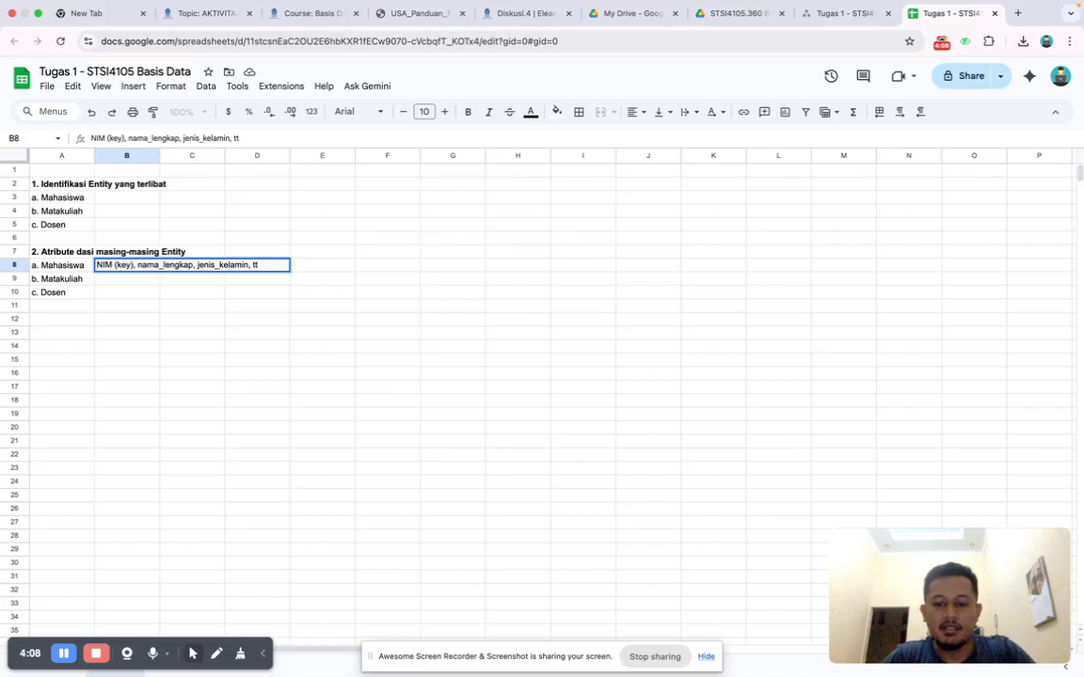
type("l")
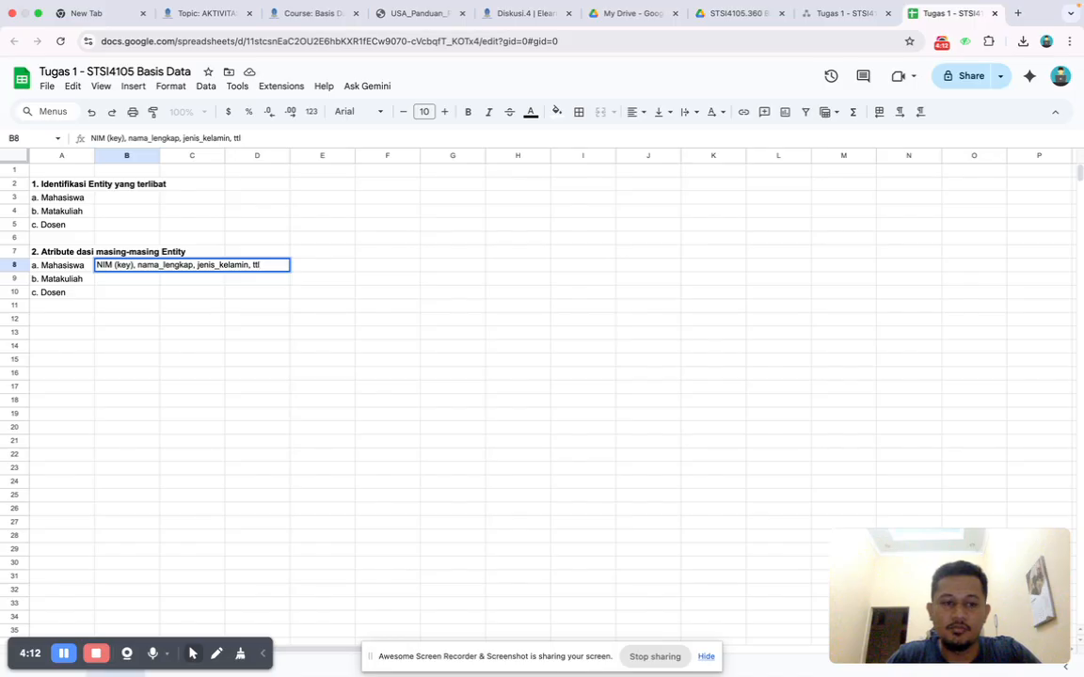
key("Return")
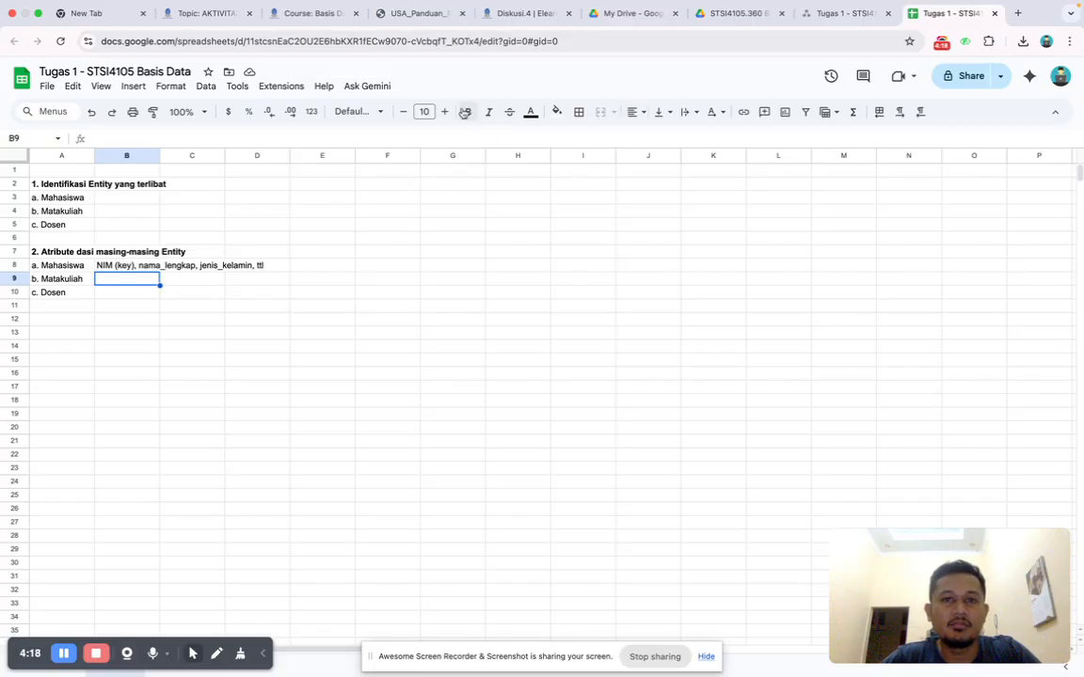
Consult the guide's Matakuliah example and begin its attributes in cell B9 with "kode_mk, nama_mk,".
left_click(414, 14)
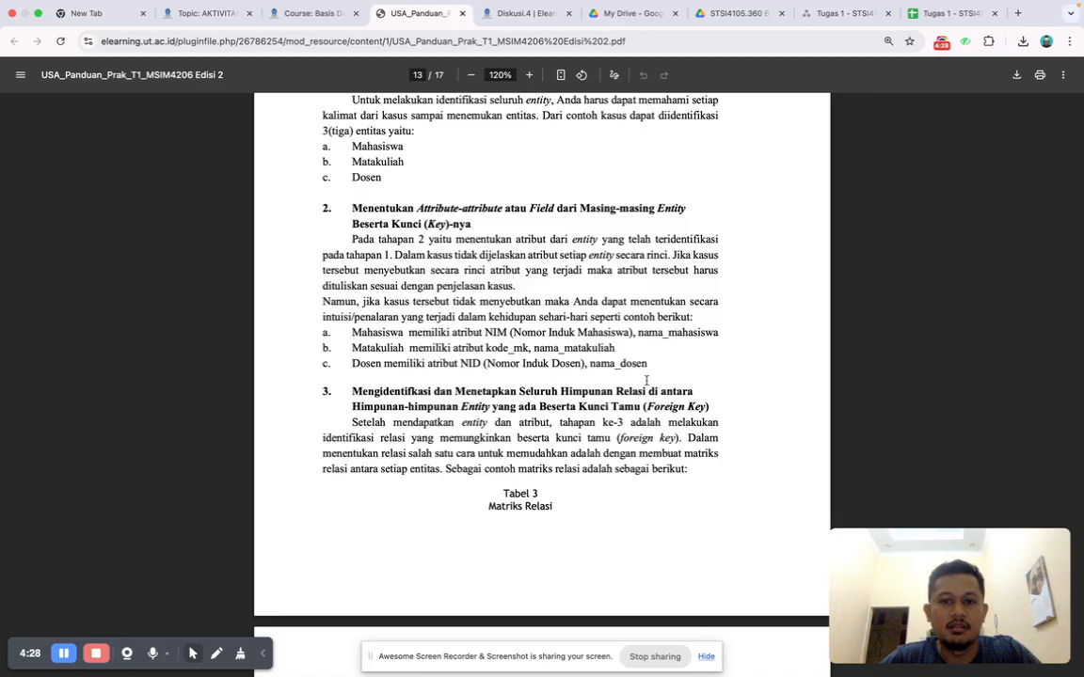
left_click(926, 24)
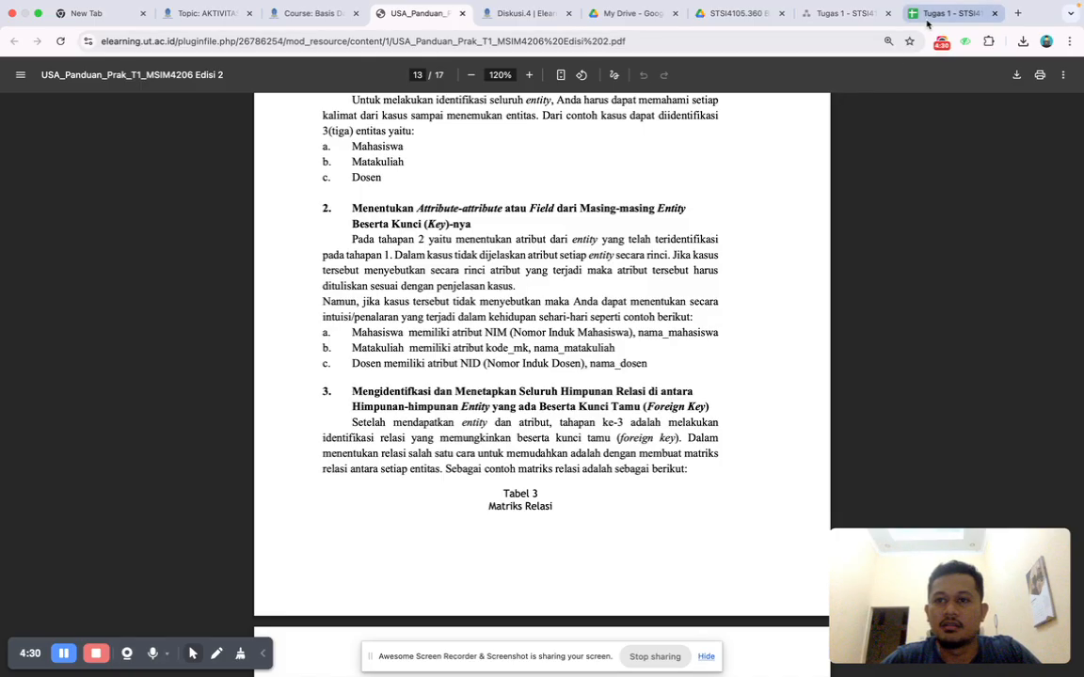
left_click(123, 324)
left_click(114, 283)
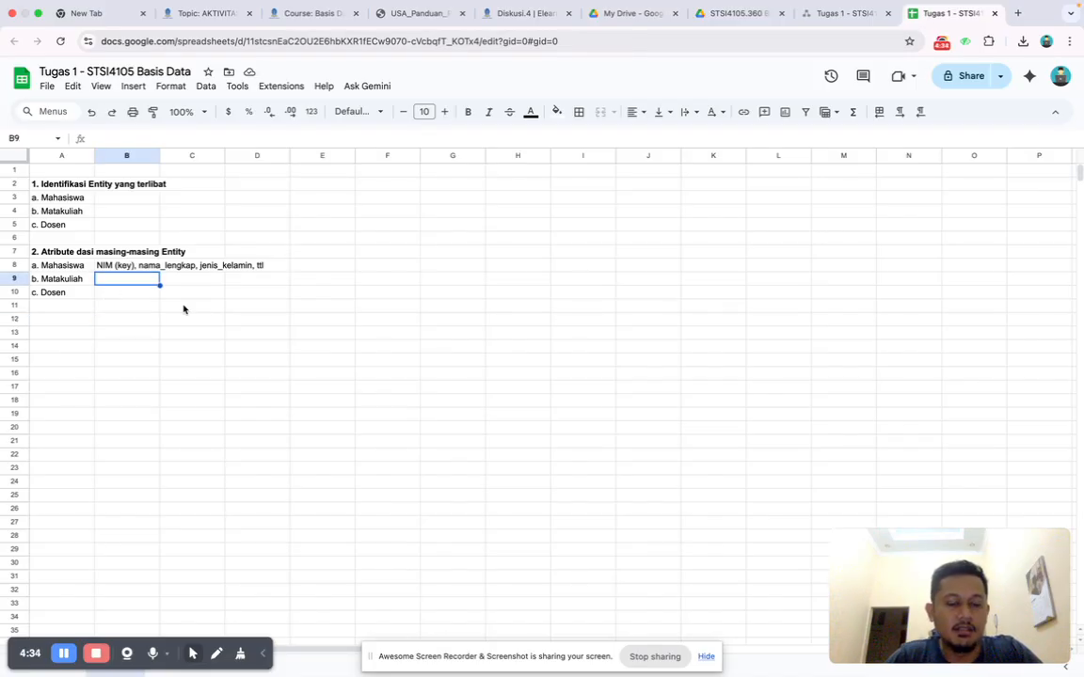
type("kode_m")
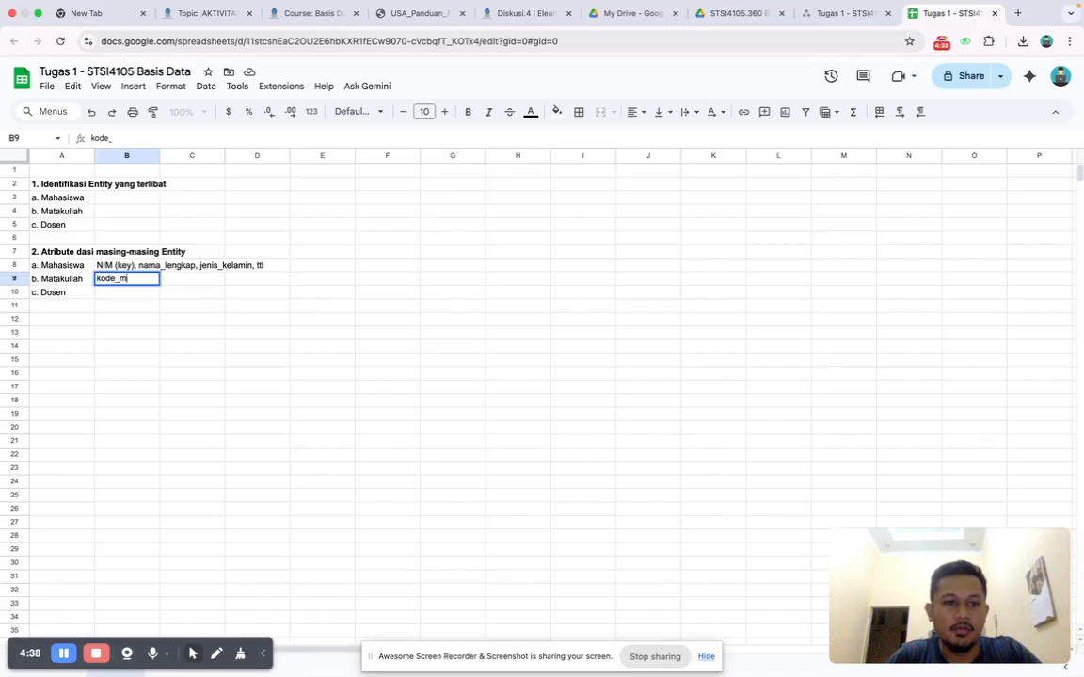
type("k, nama")
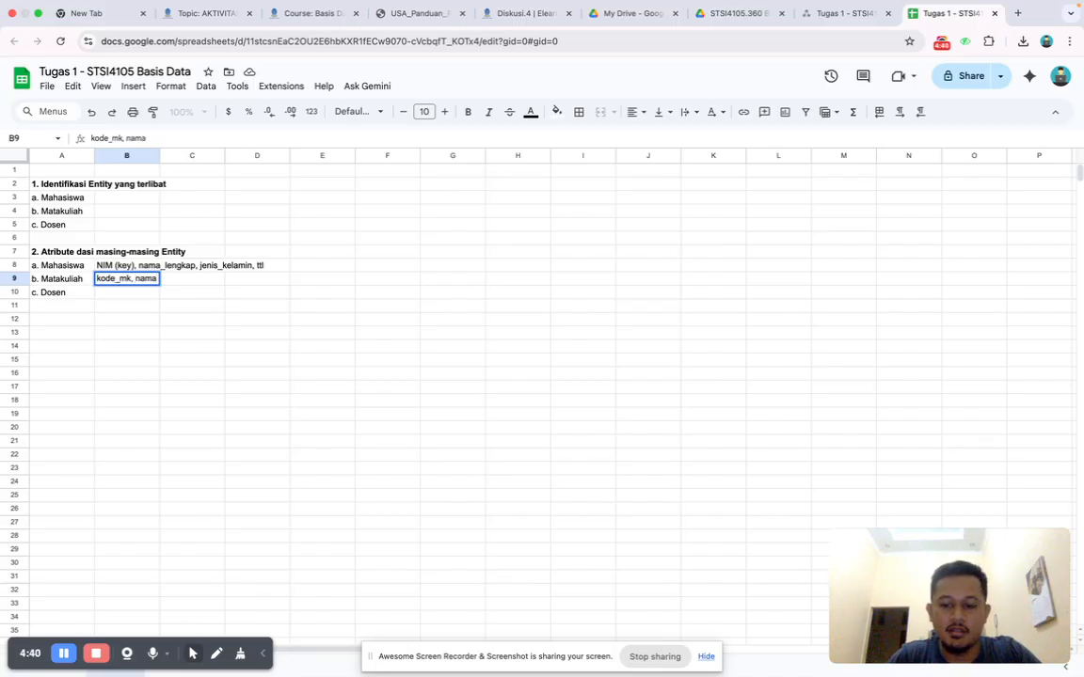
type("_mk,")
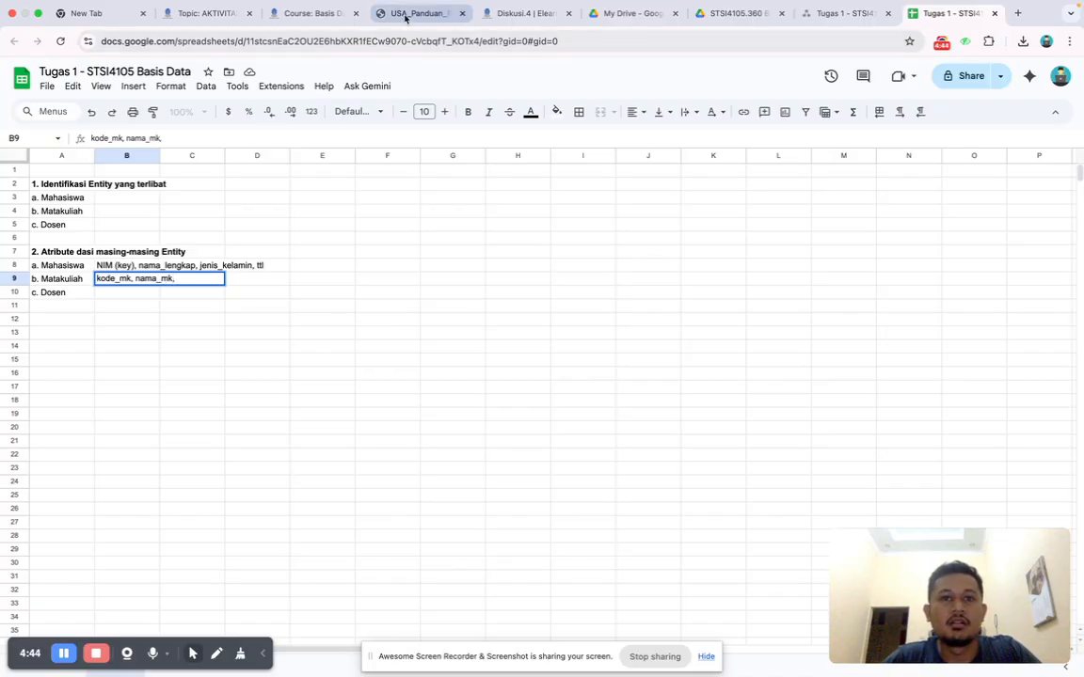
Recheck the guide and complete the Matakuliah attribute list in cell B9 with "semester".
left_click(407, 14)
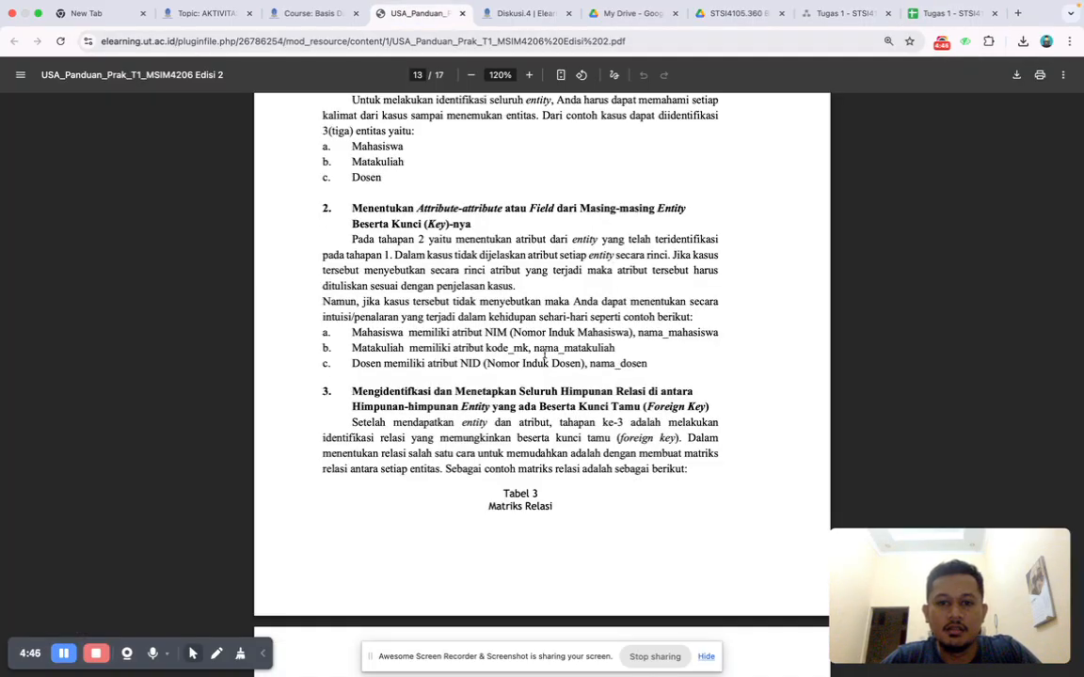
left_click(936, 14)
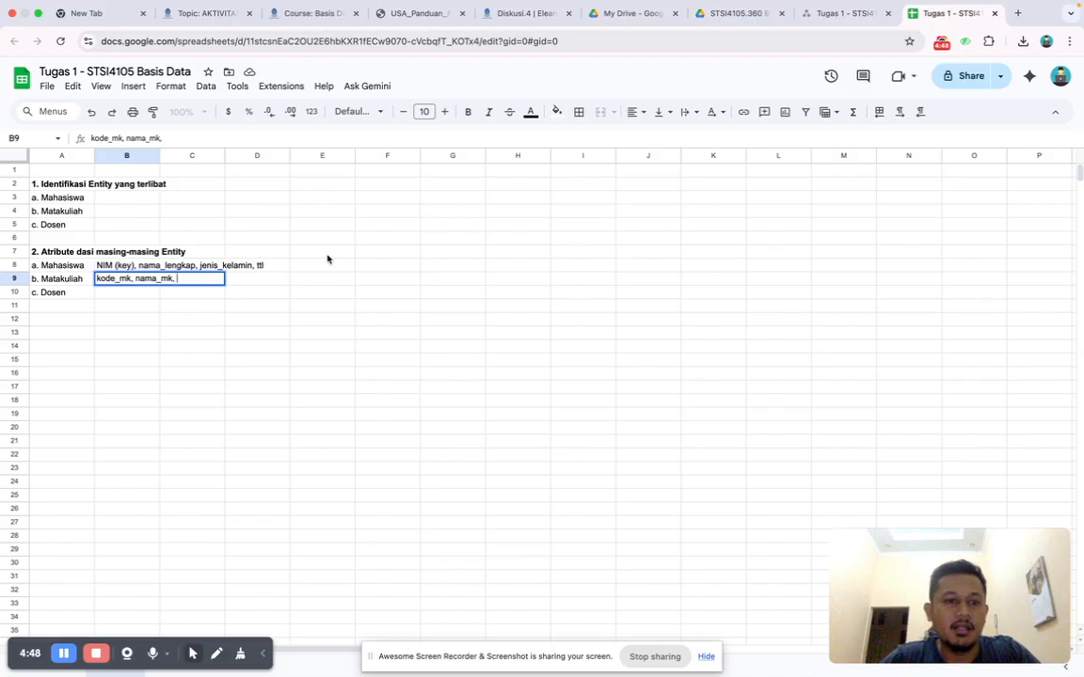
type("semest")
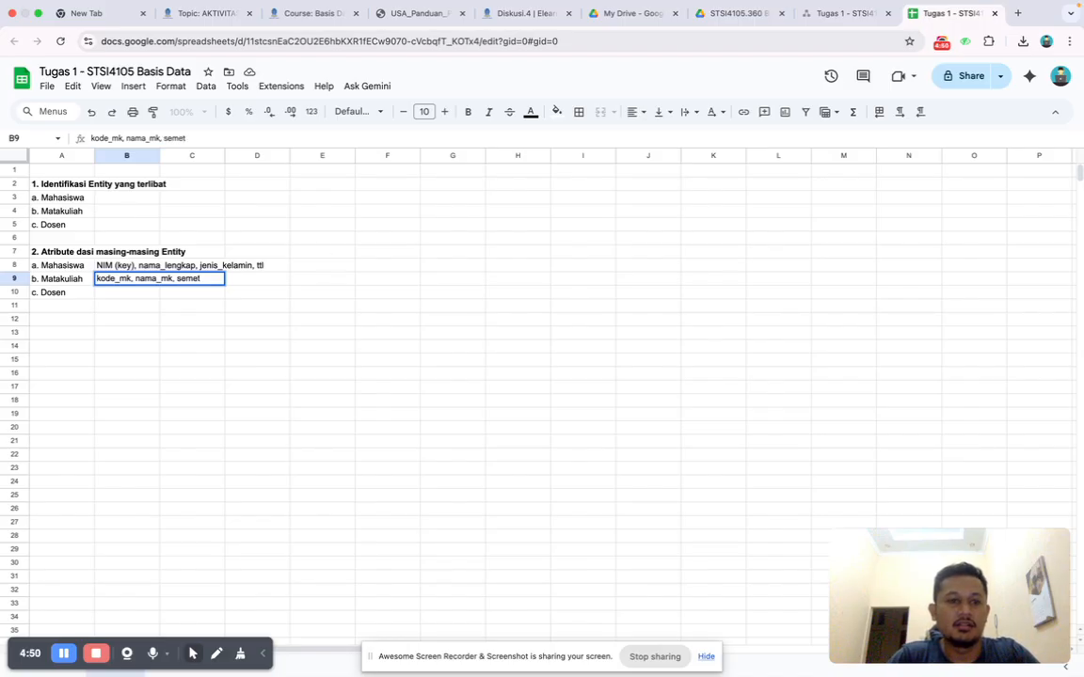
type("er")
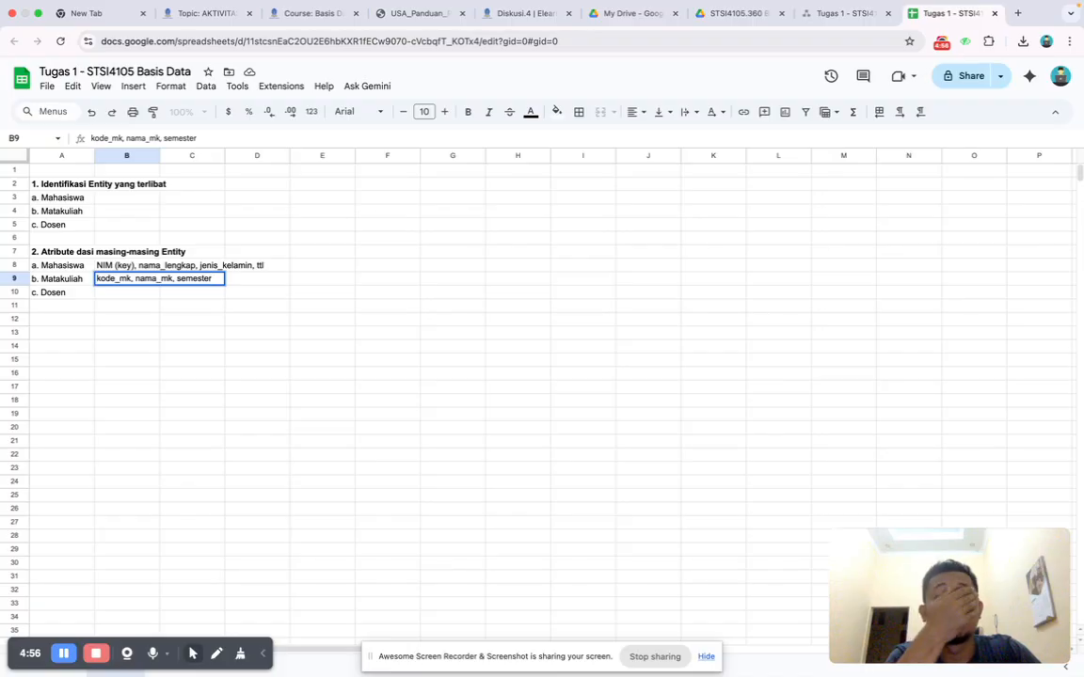
key("Tab")
key("Left")
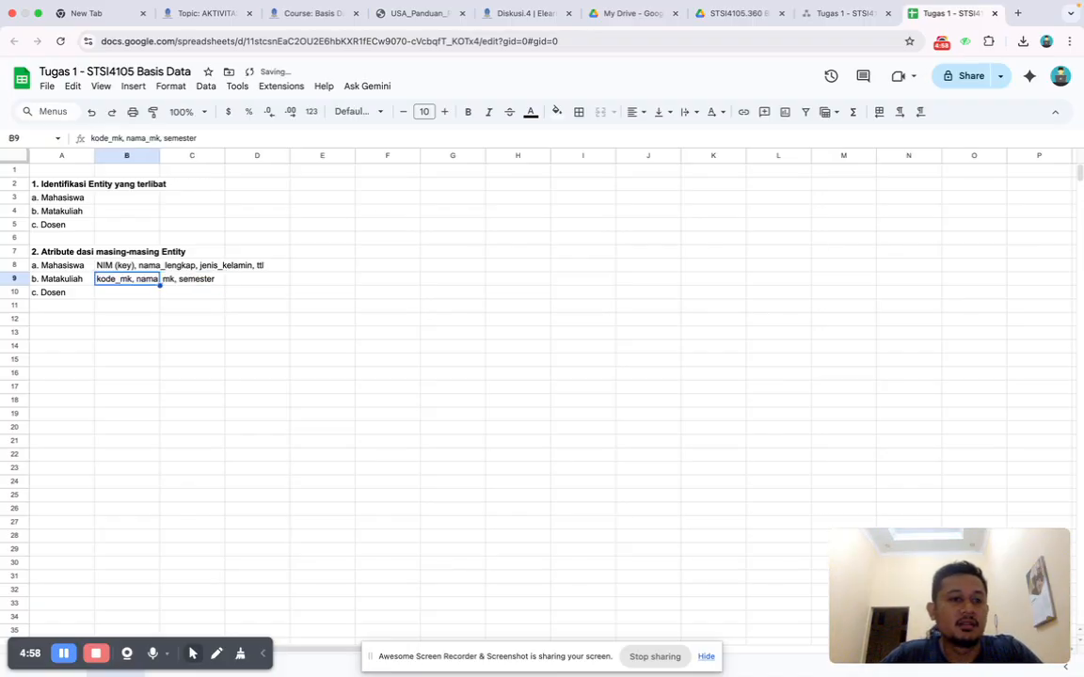
key("Down")
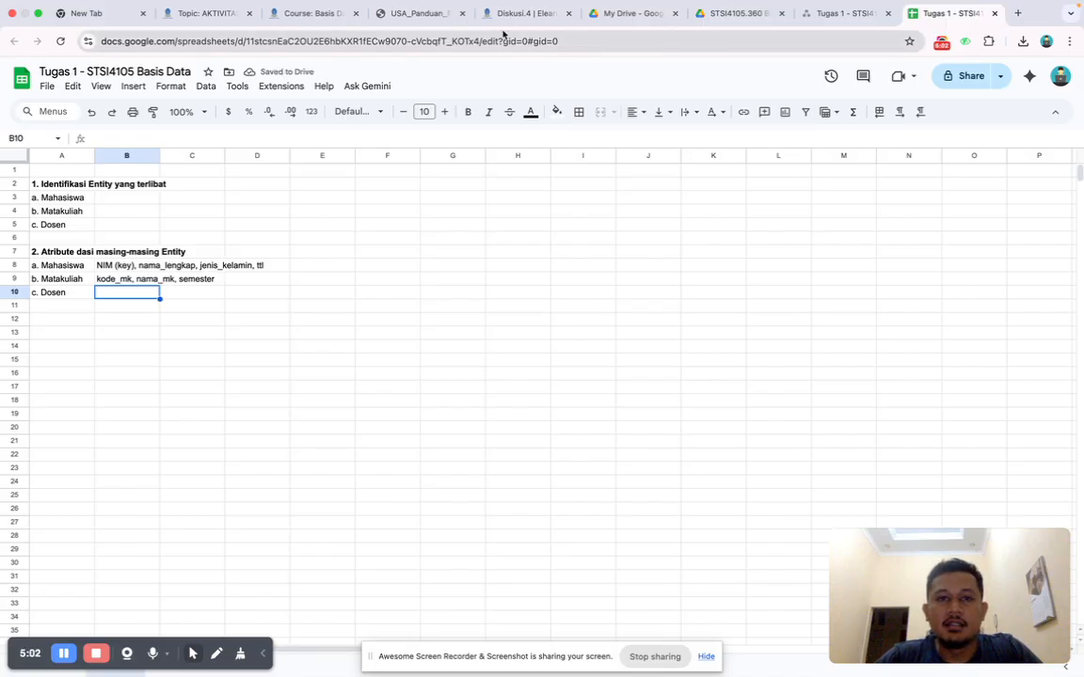
Check the guide again and insert "(key)" after kode_mk in cell B9 to mark the Matakuliah key.
left_click(414, 15)
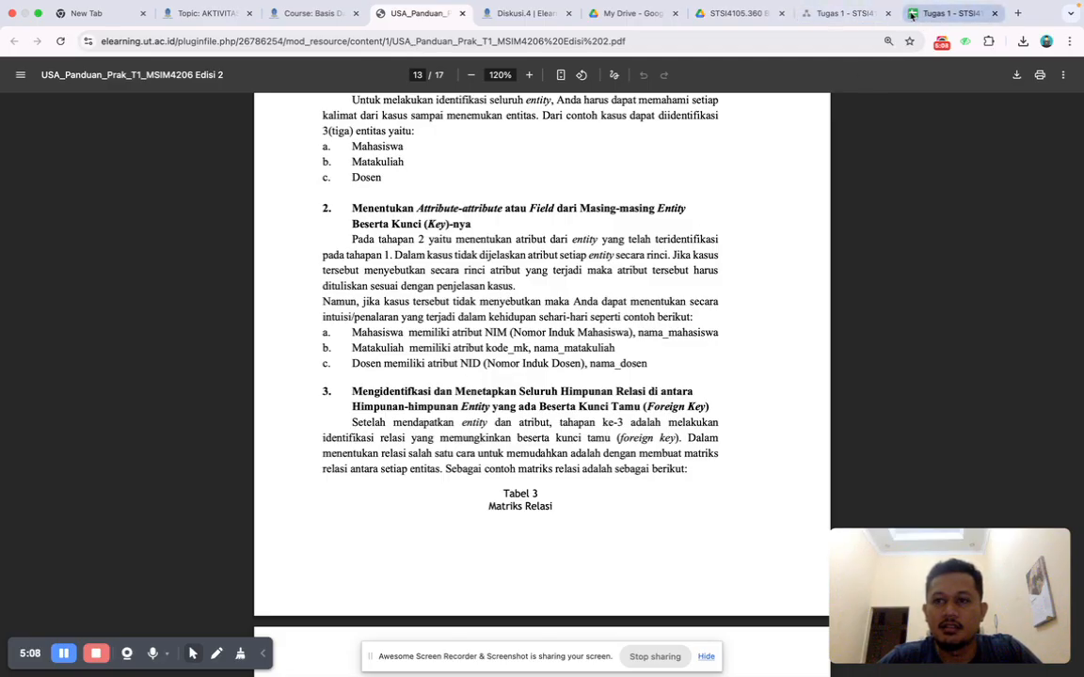
left_click(945, 13)
left_click(118, 285)
left_click(122, 138)
type("(key)")
key("Return")
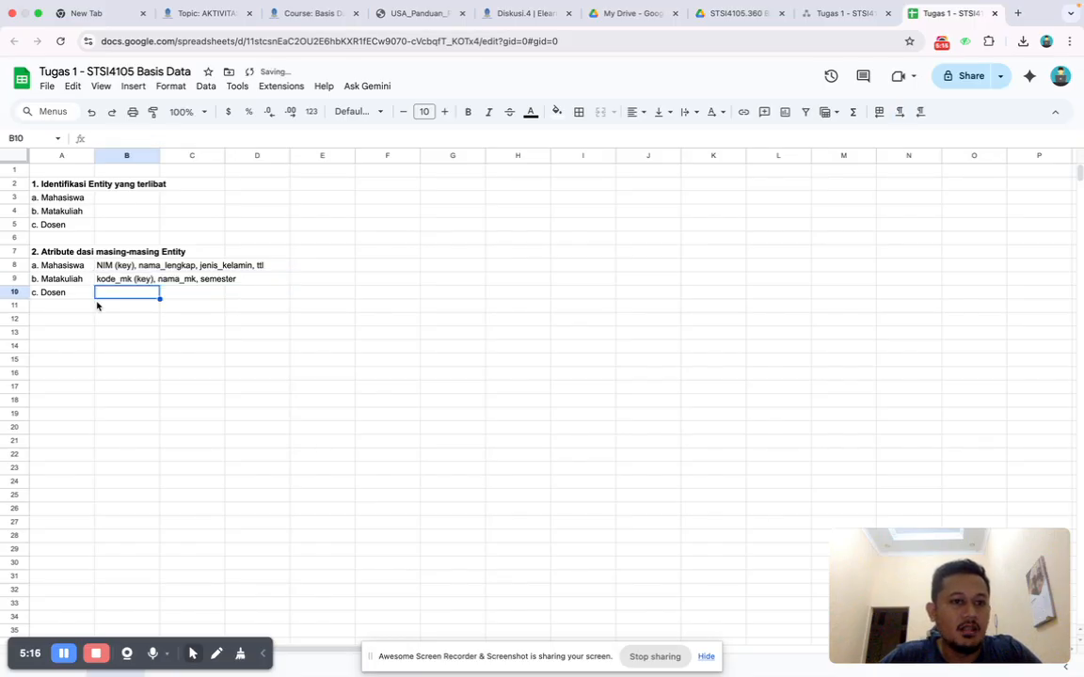
Enter the Dosen attributes "NID (key), nama_dosen, jenis_kelamin" in cell B10, consulting the guide's Dosen example.
type("NID")
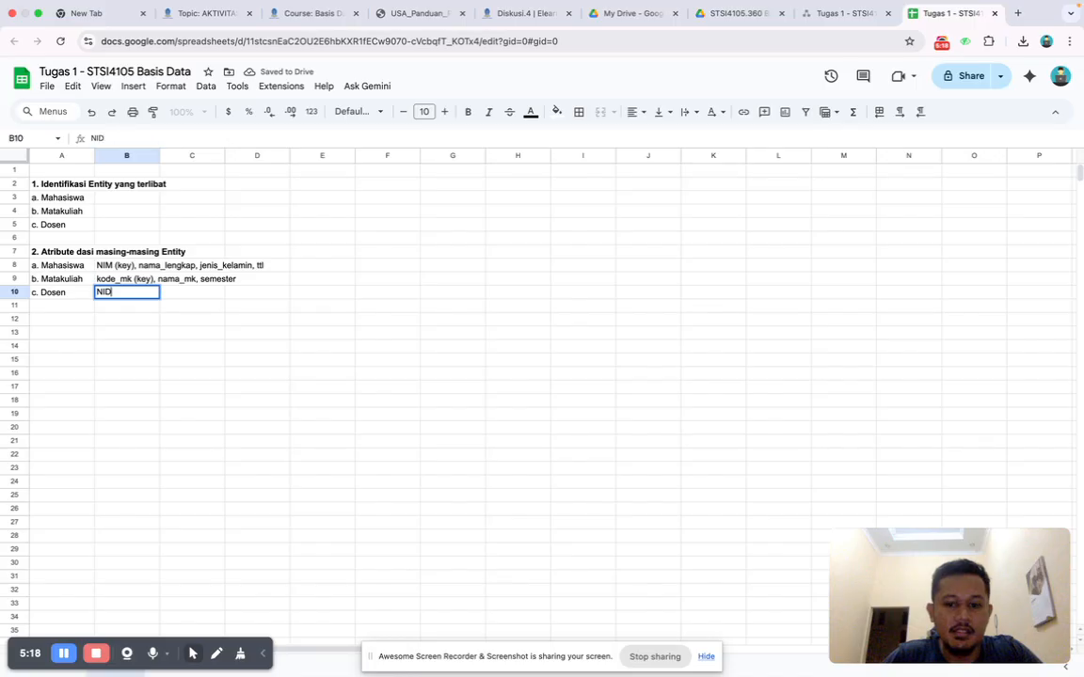
type(" (key")
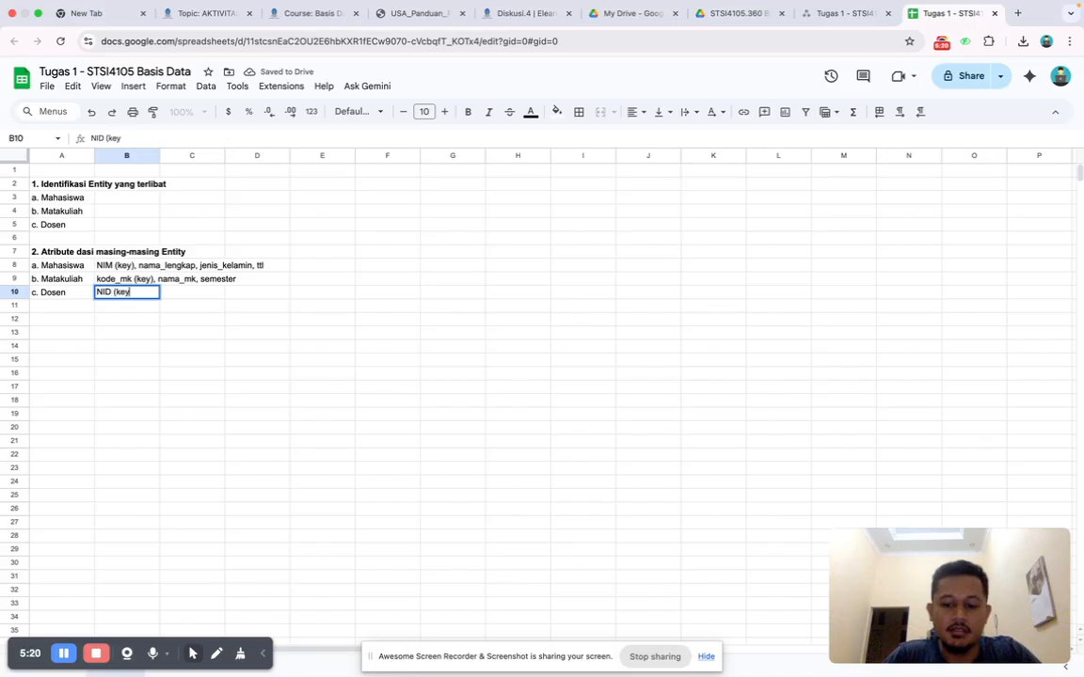
type("),")
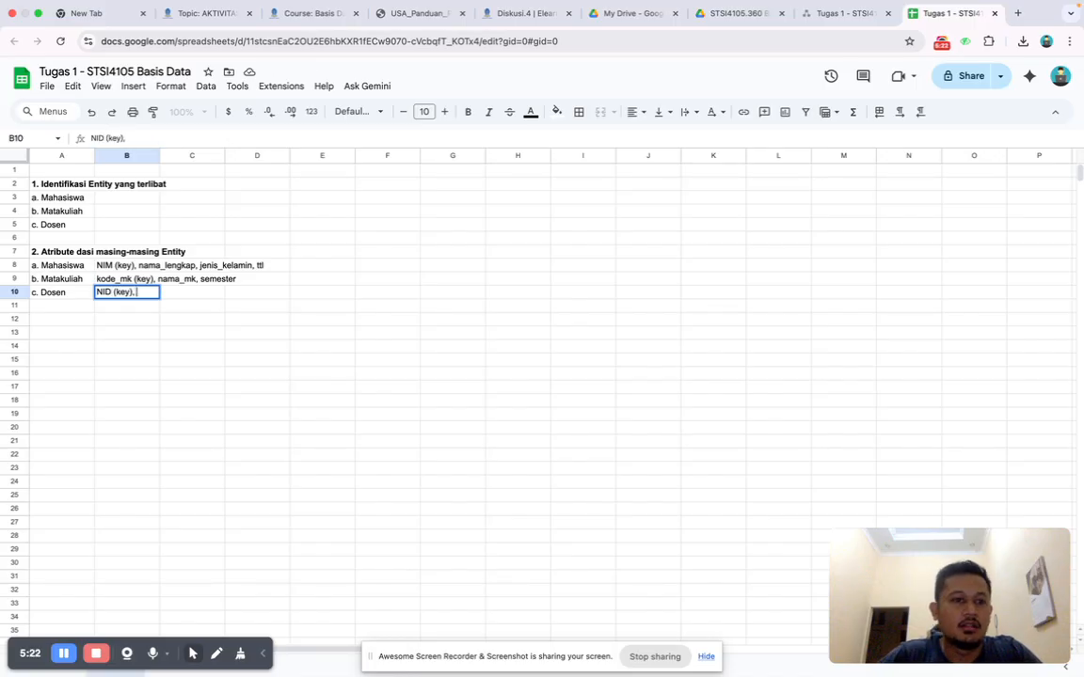
left_click(380, 17)
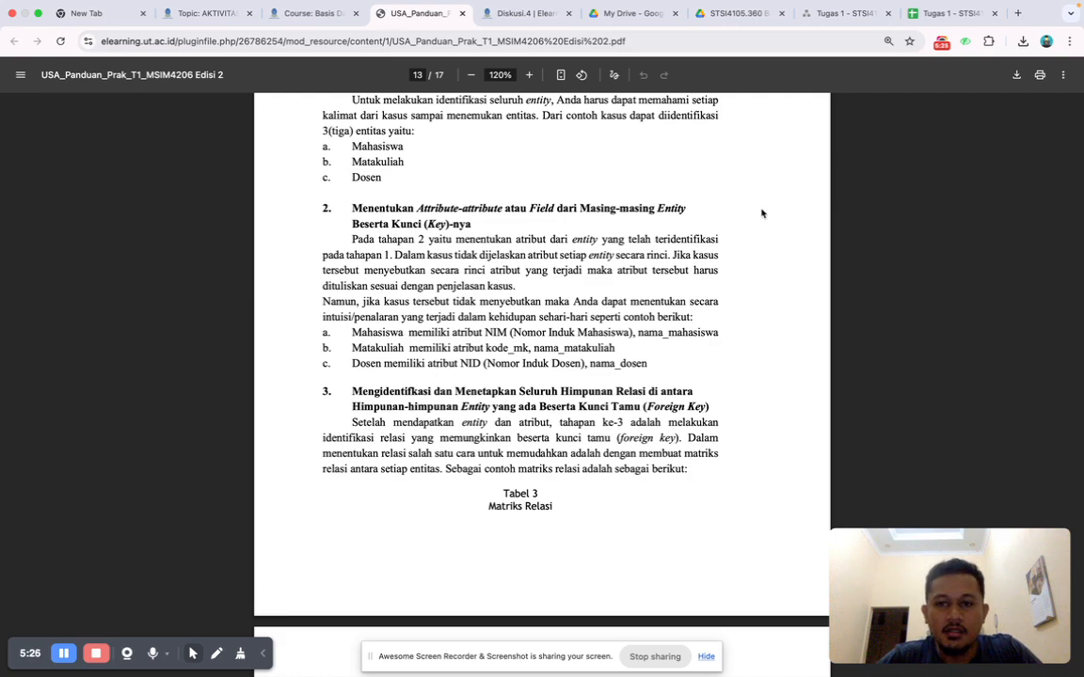
left_click(931, 13)
type("nama_dosen, jenis_kelamin")
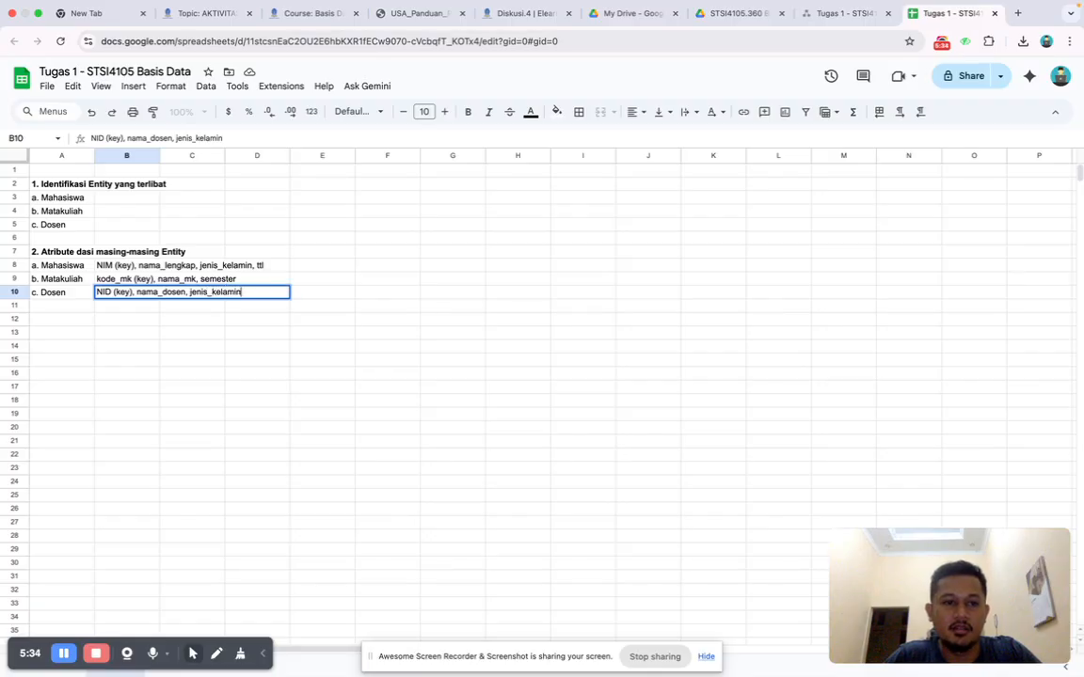
key("Return")
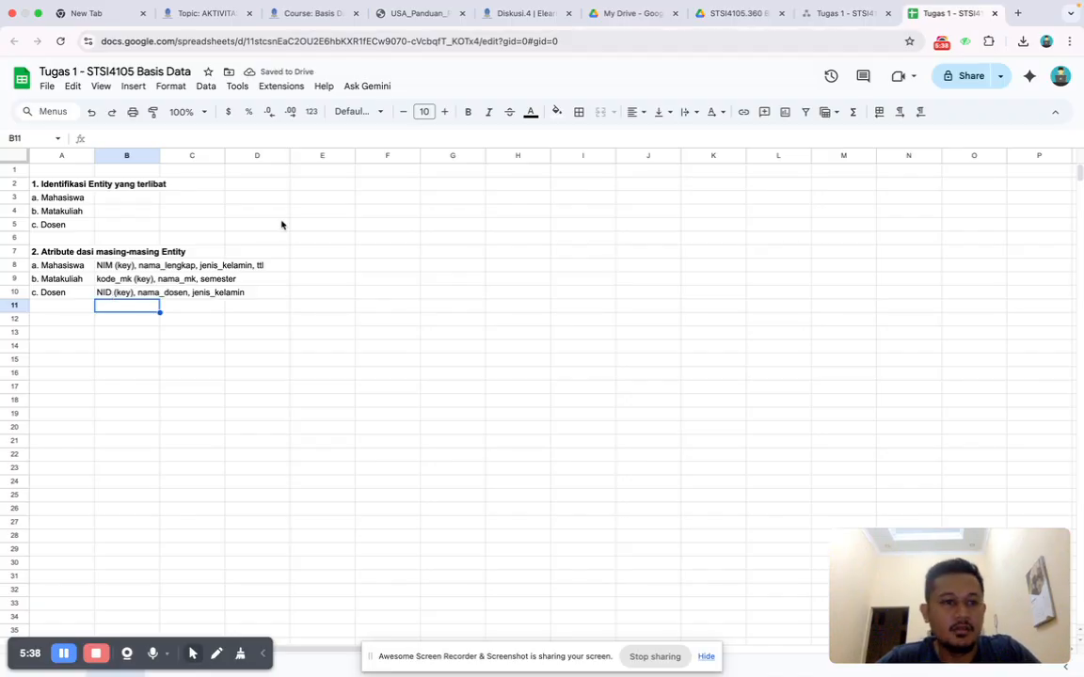
Read the guide's stage 3 on identifying relations and foreign keys, including the Tabel 3 relation matrix.
left_click(406, 15)
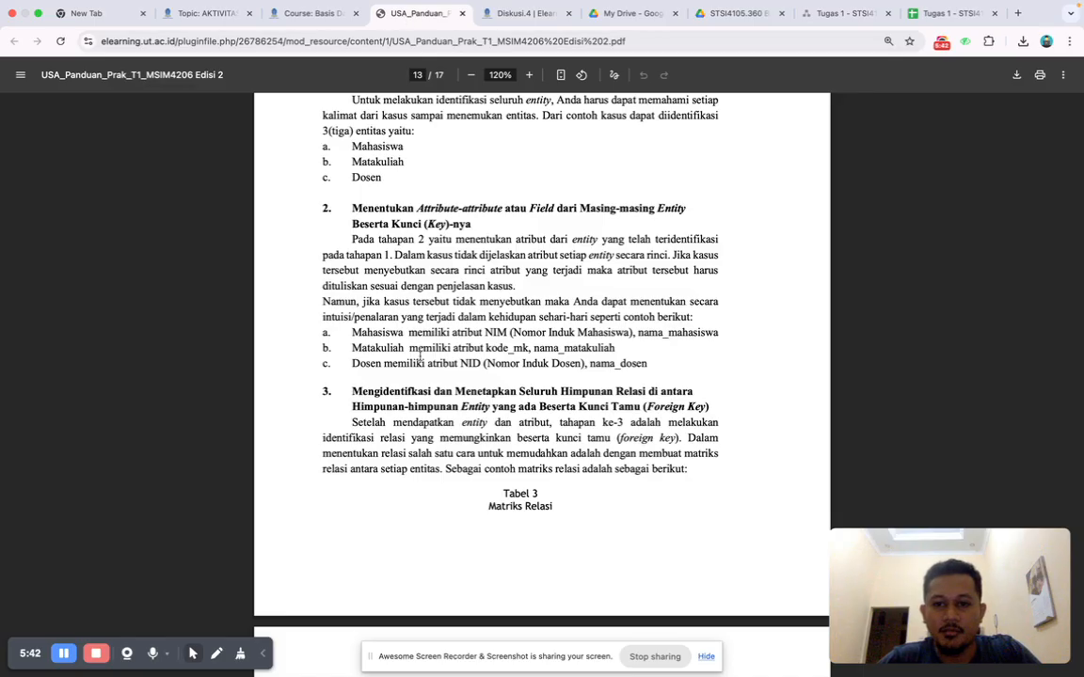
scroll(420, 354, "down", 3)
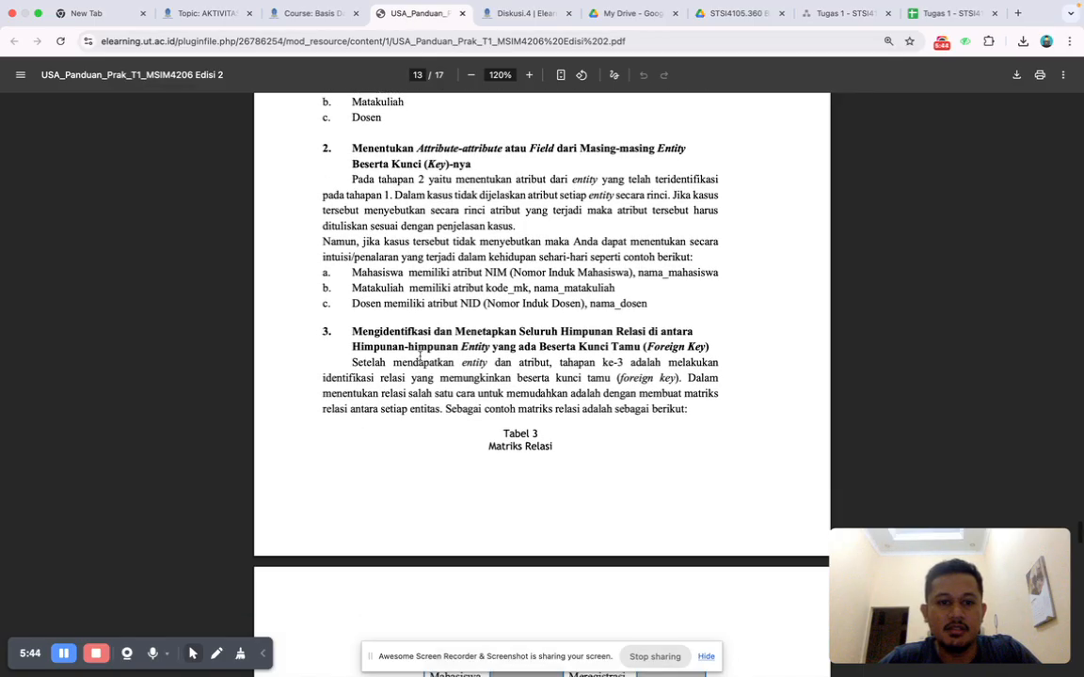
scroll(419, 355, "down", 1)
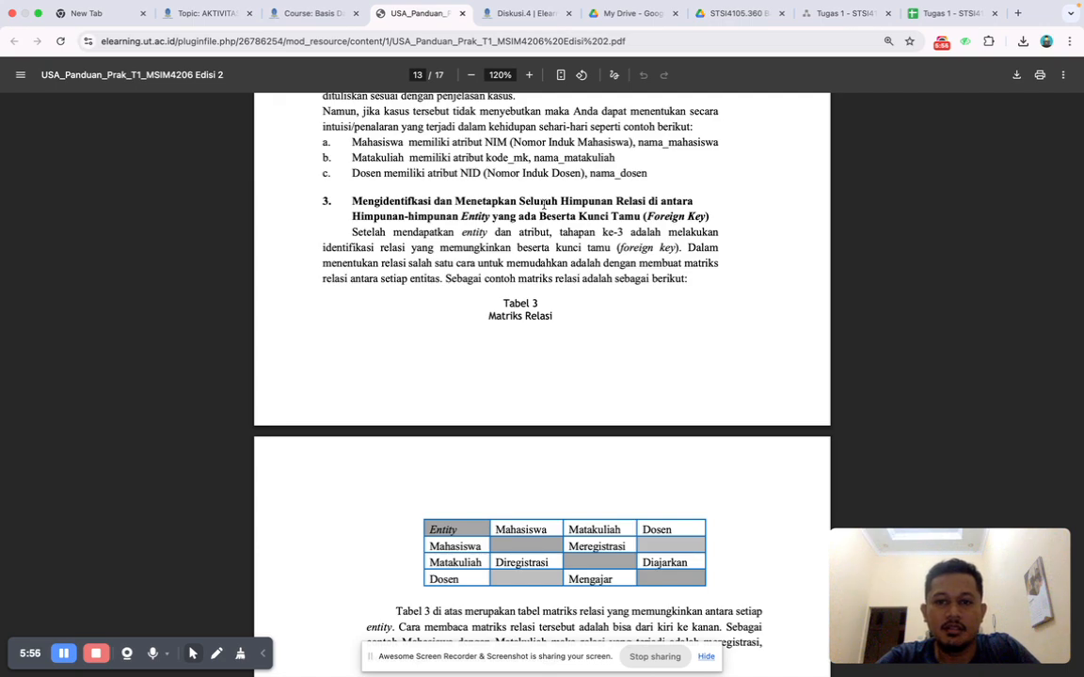
scroll(572, 247, "down", 1)
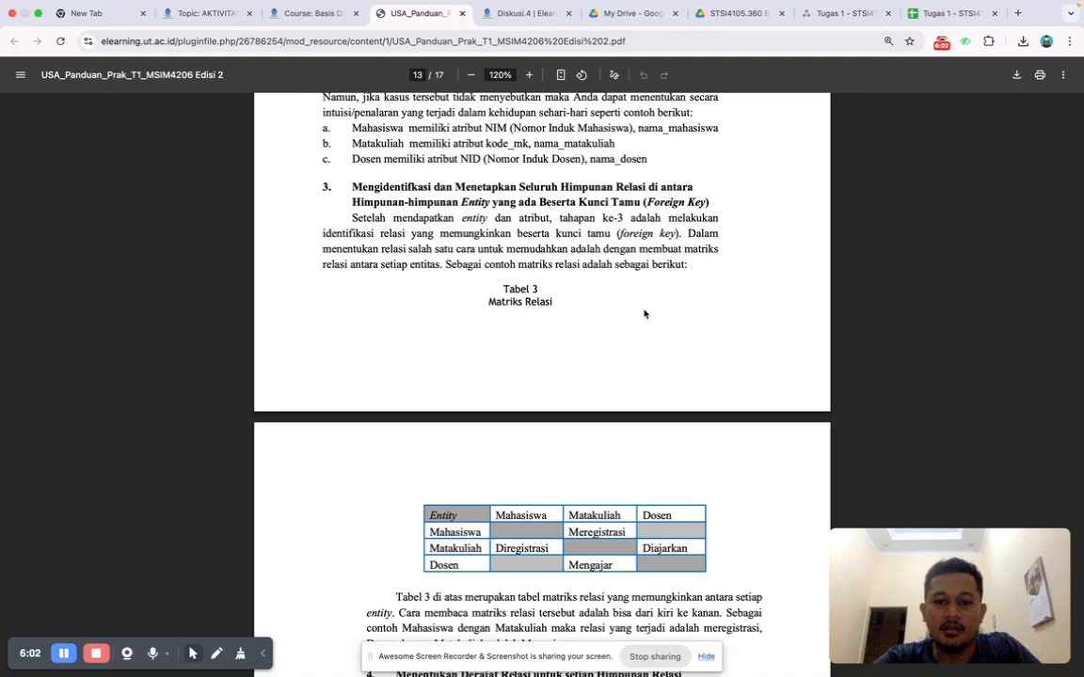
scroll(645, 313, "down", 3)
scroll(644, 313, "down", 1)
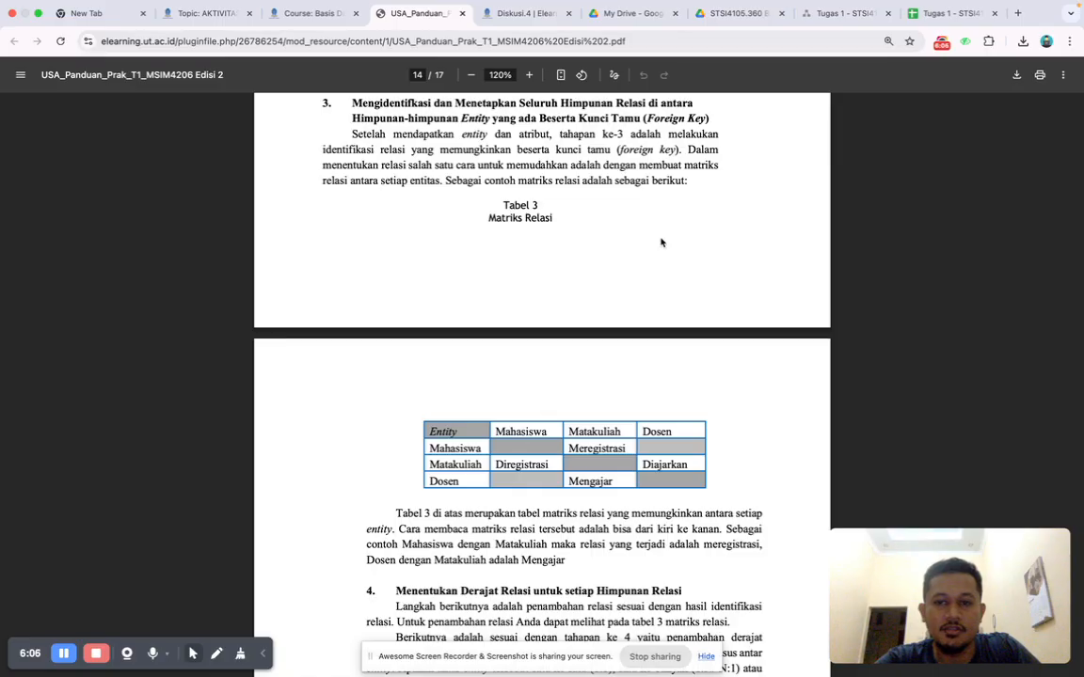
scroll(544, 244, "up", 1)
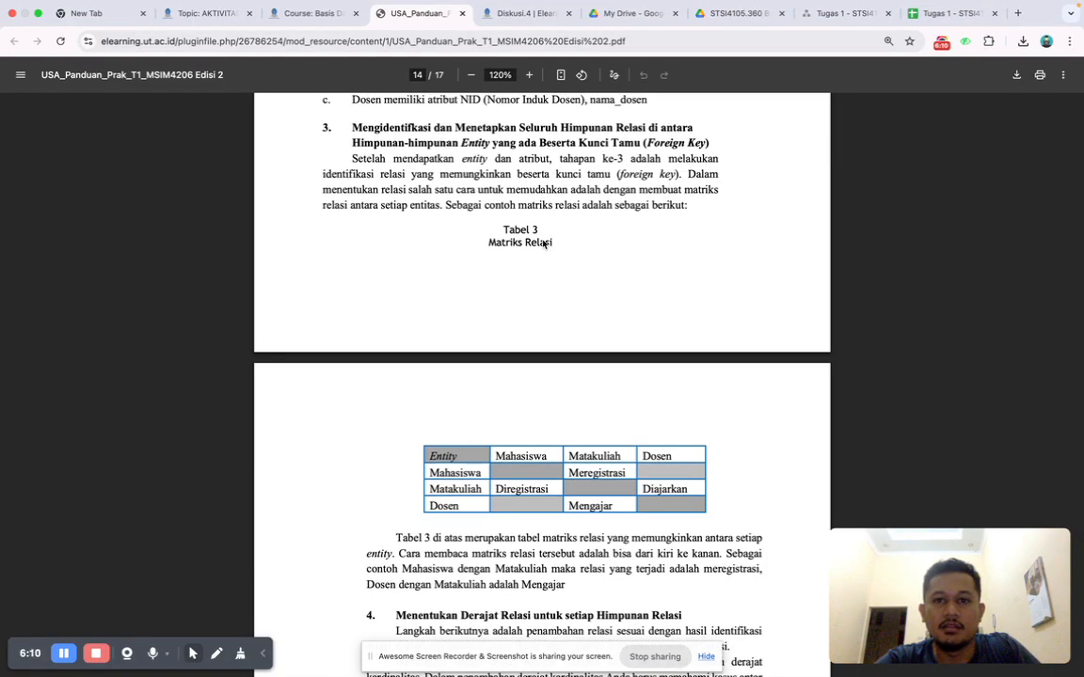
Add the bold heading "3. Identifikasi Relasi" to the spreadsheet in cell A12.
left_click(945, 29)
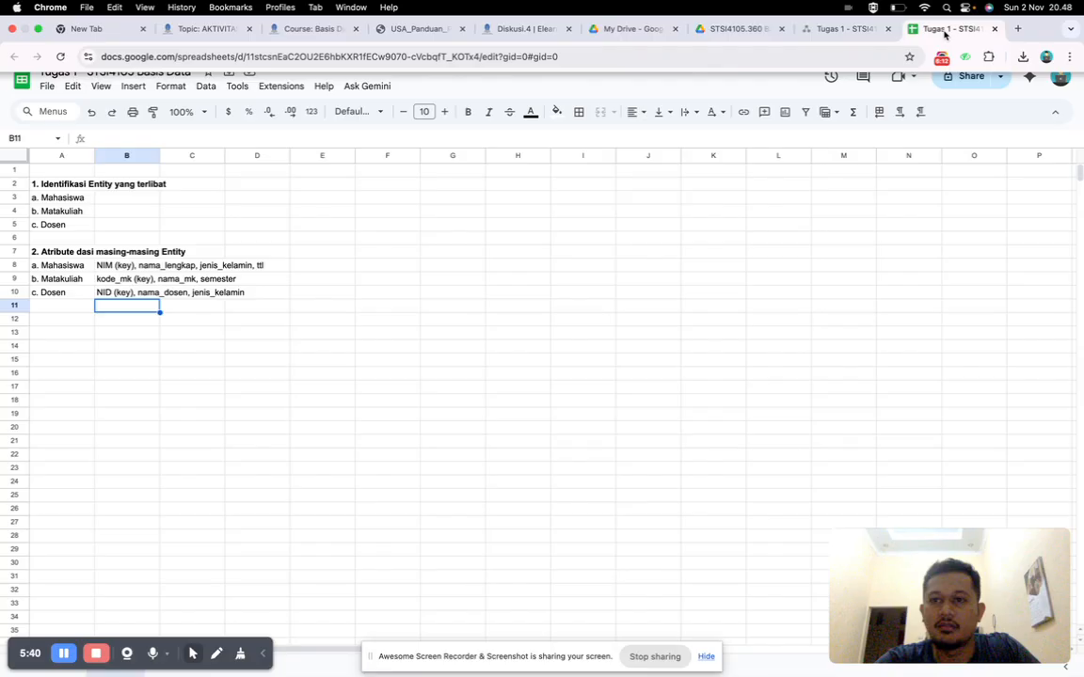
left_click(46, 324)
type("3. Identi")
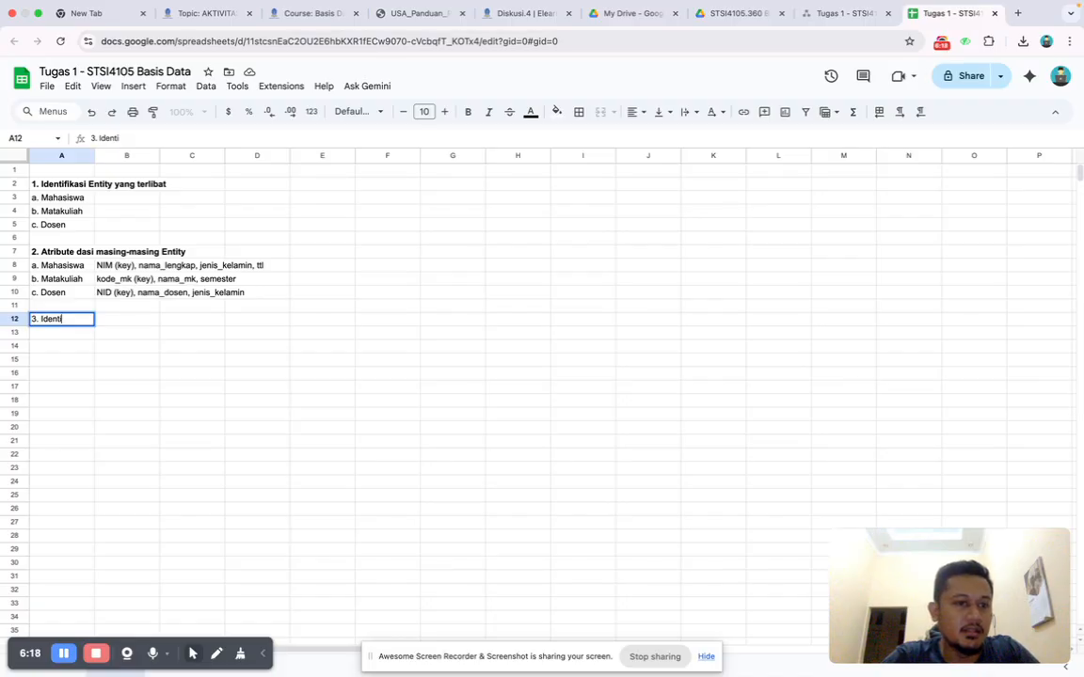
type("fikasi Relasi")
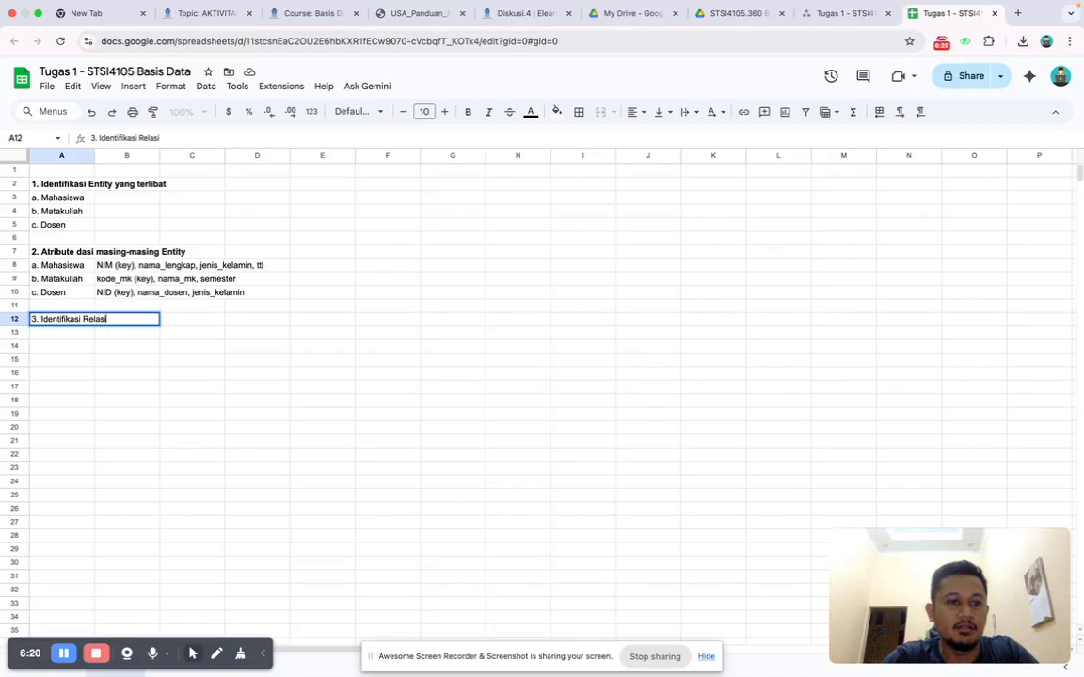
key("Return")
left_click(45, 321)
key("ctrl+b")
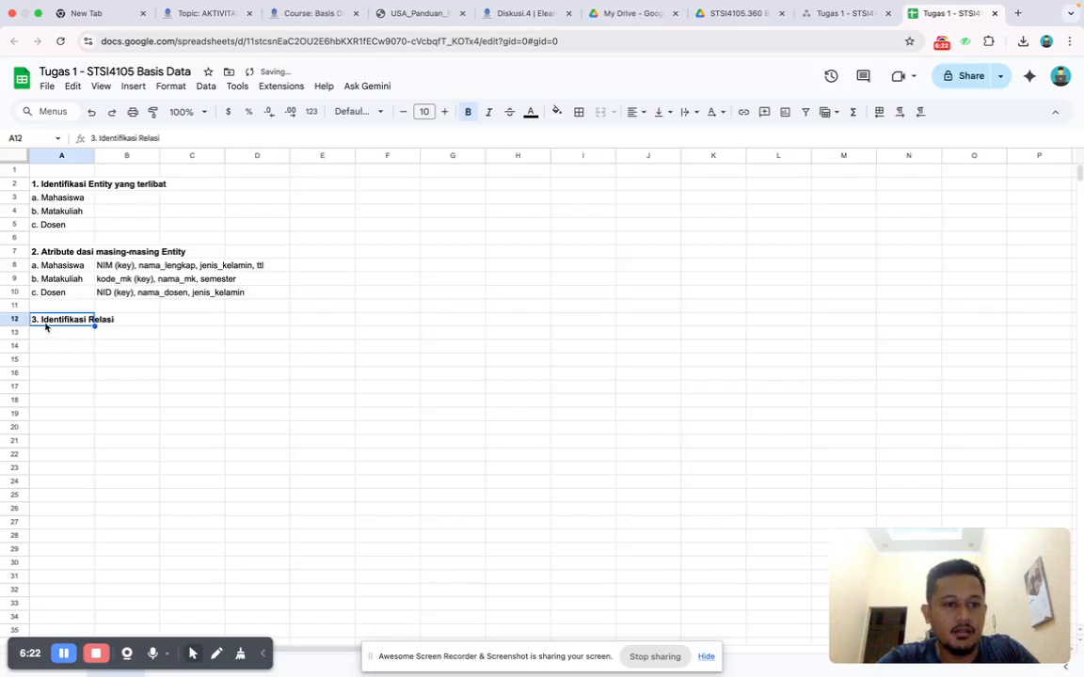
Following the guide's relation matrix, enter the row labels Entity, Mahasiswa, Matakuliah and Dosen in cells A13 to A16.
left_click(45, 337)
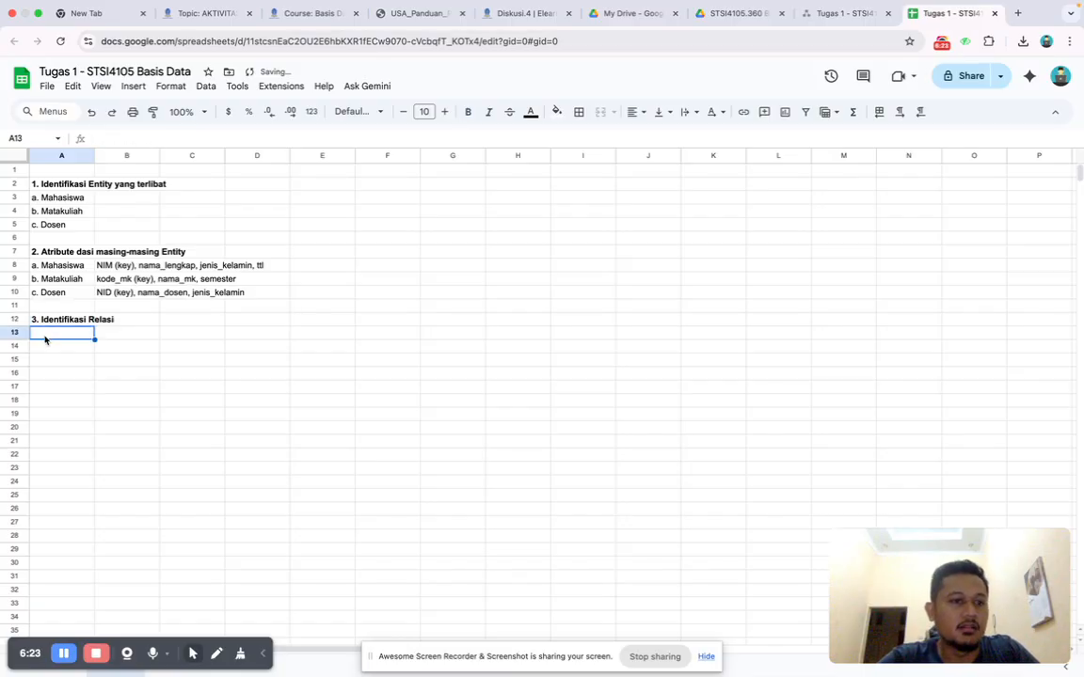
left_click(428, 17)
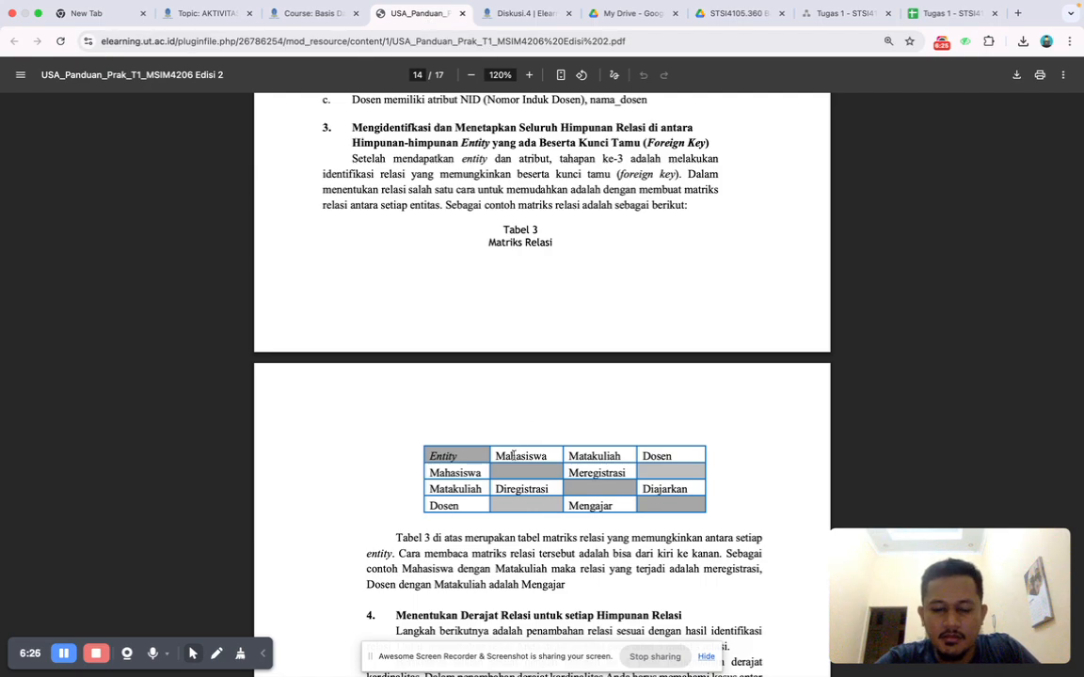
left_click(950, 13)
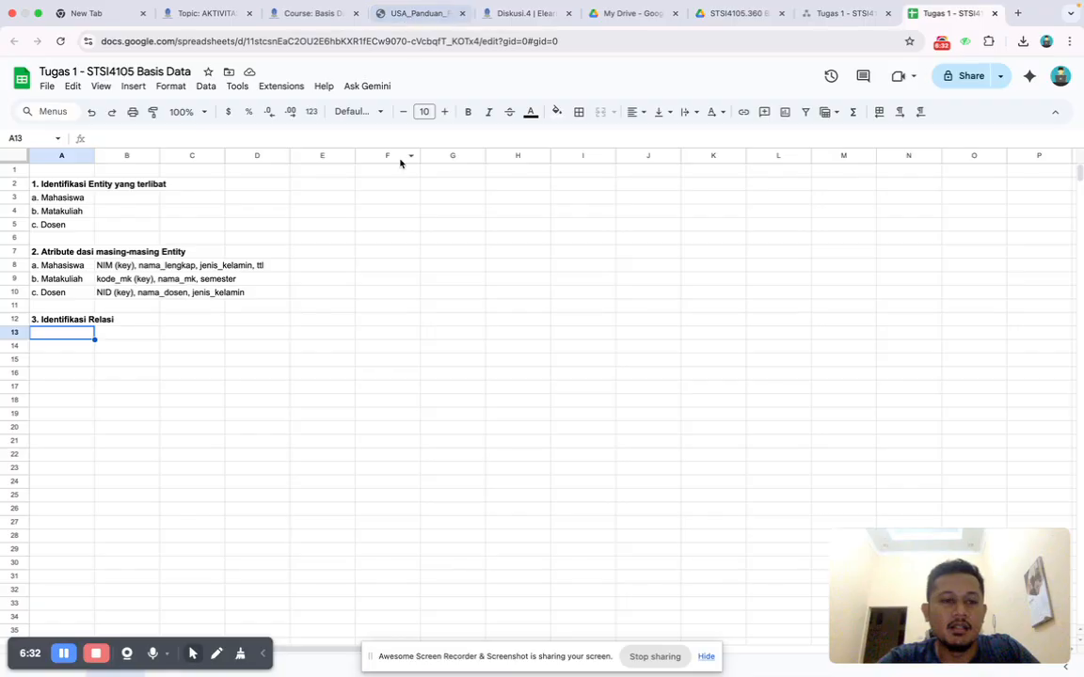
type("Entity")
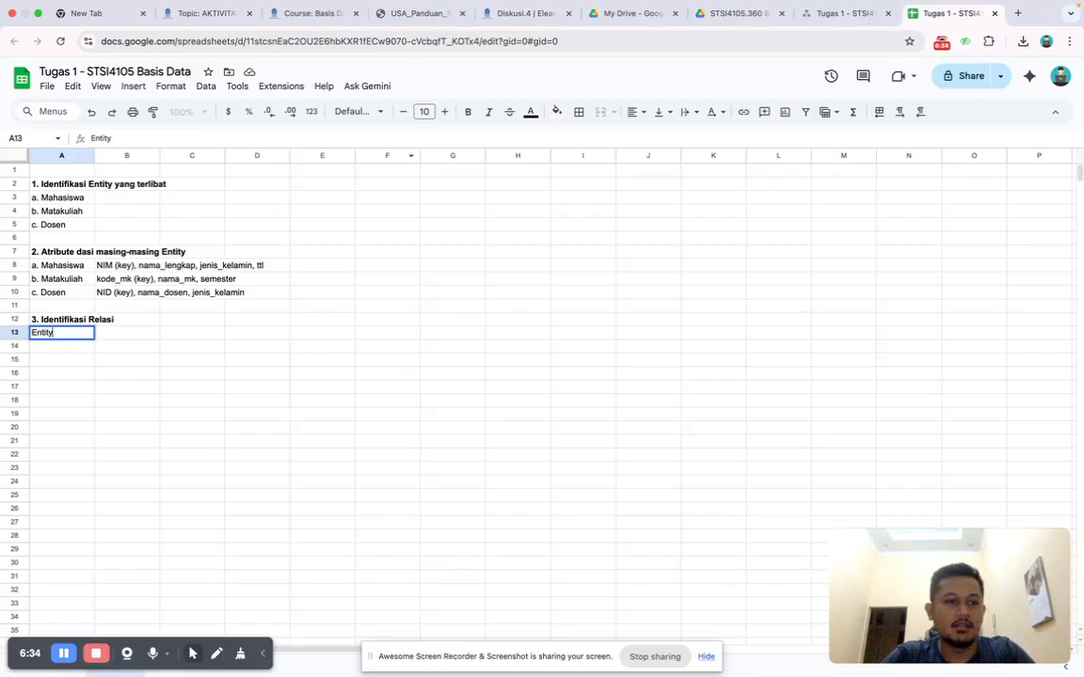
key("Return")
type("Mahasiswa")
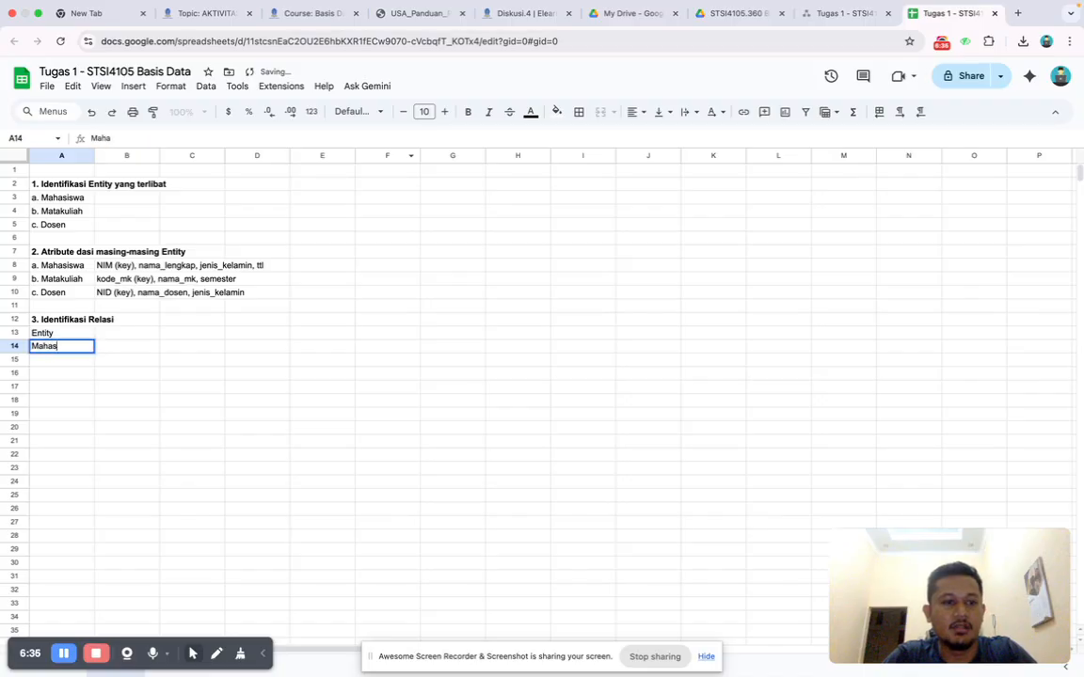
key("Return")
type("M")
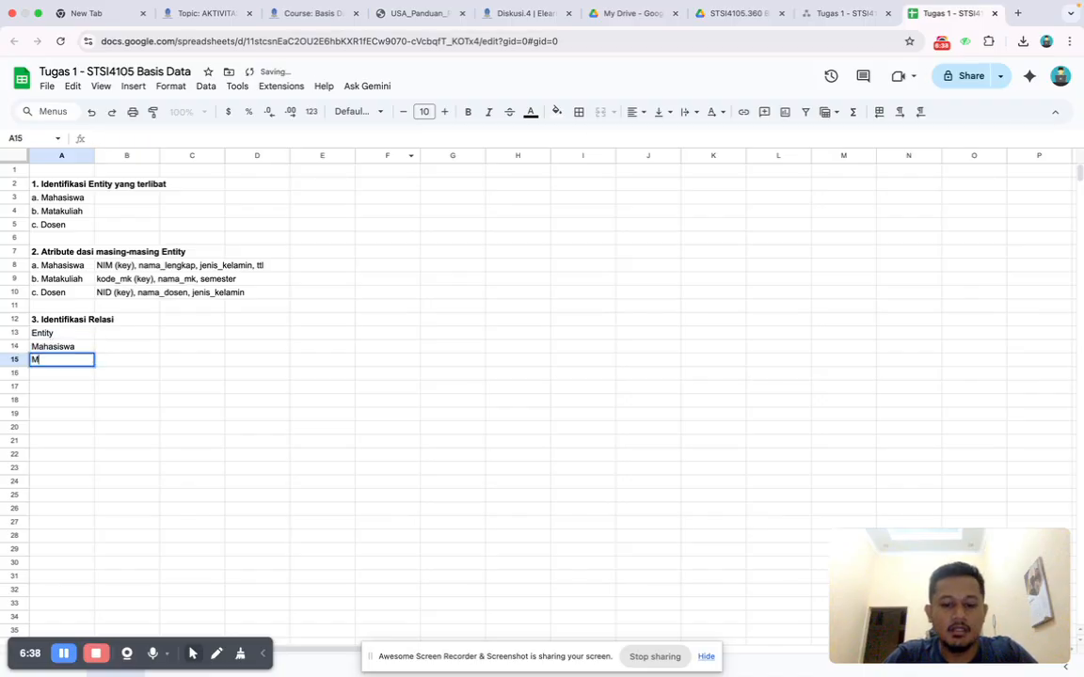
type("atakuliah")
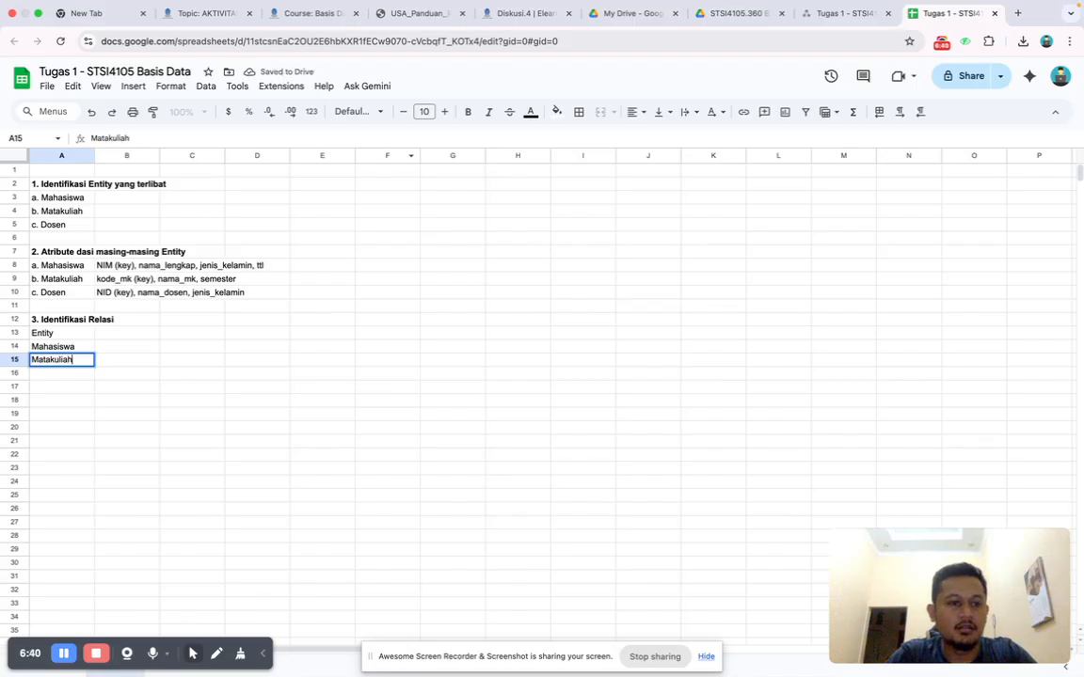
key("Return")
type("Dosen")
key("Tab")
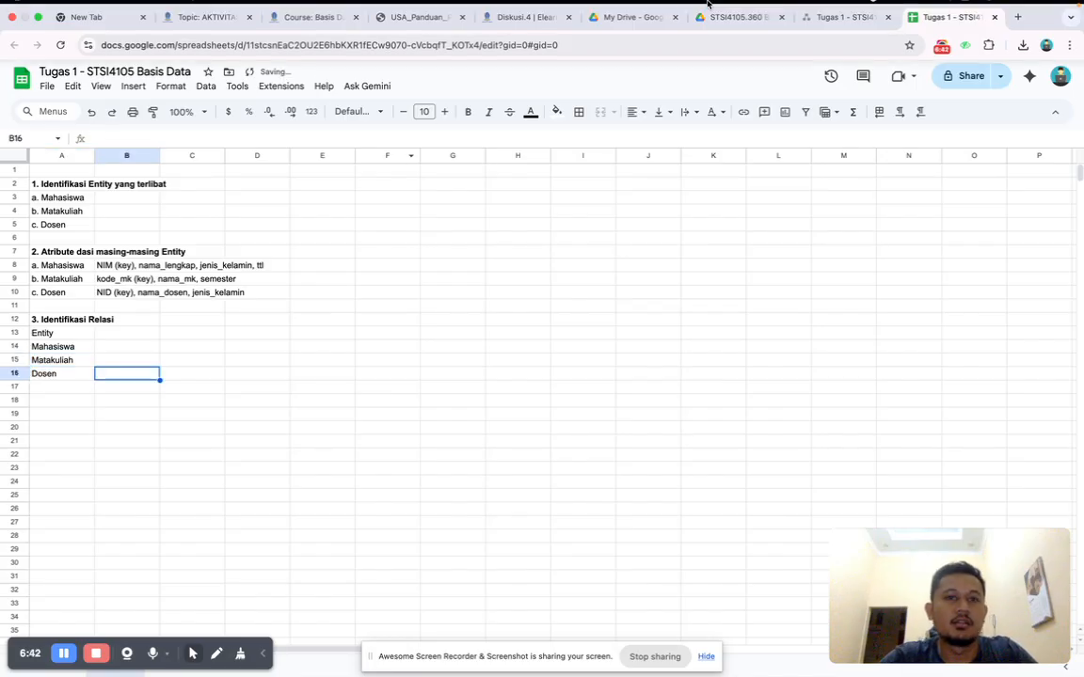
Recheck the guide's matrix and enter the column headers Mahasiswa, Matakuliah and Dosen in cells B13 to D13.
left_click(411, 29)
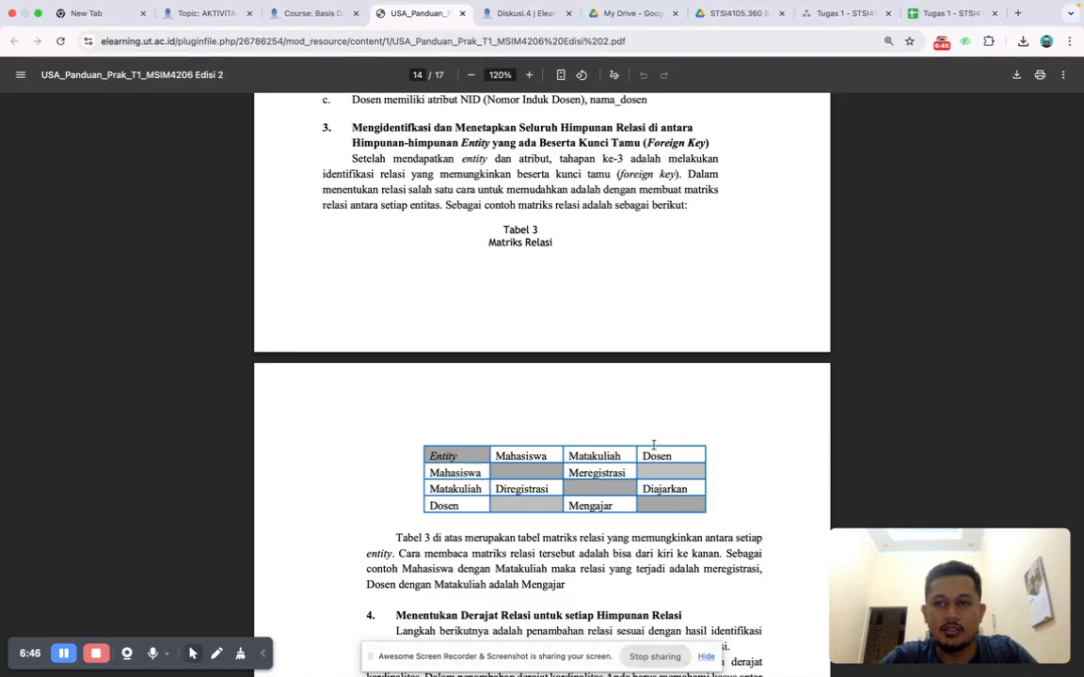
left_click(926, 8)
left_click(951, 32)
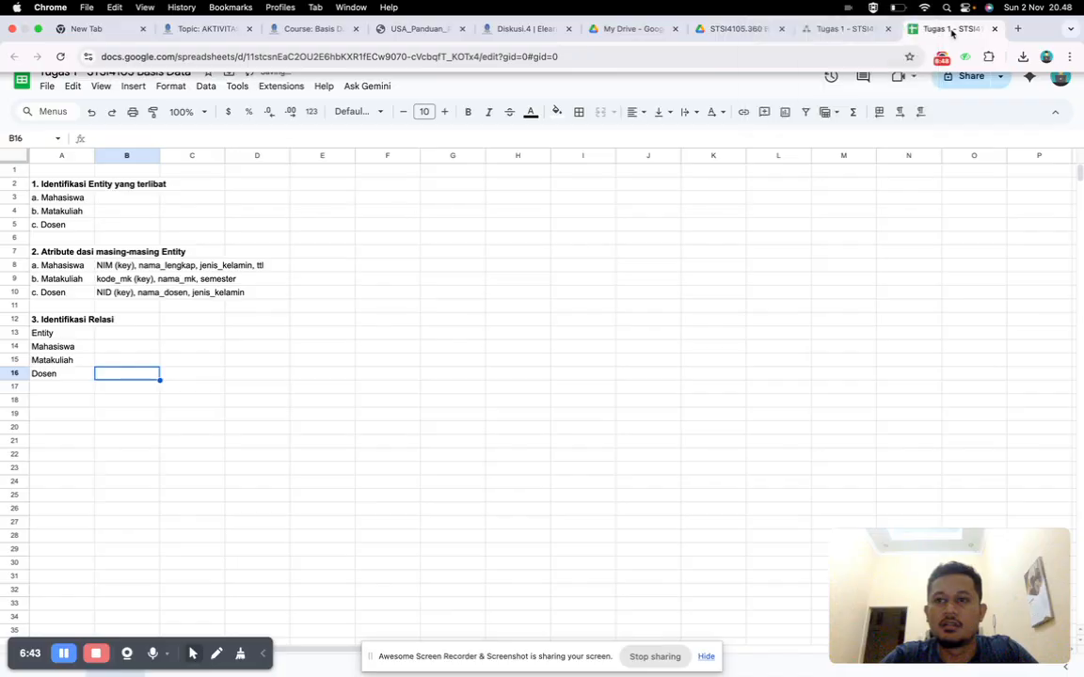
left_click(109, 334)
type("Mahasiswa")
type("Mat")
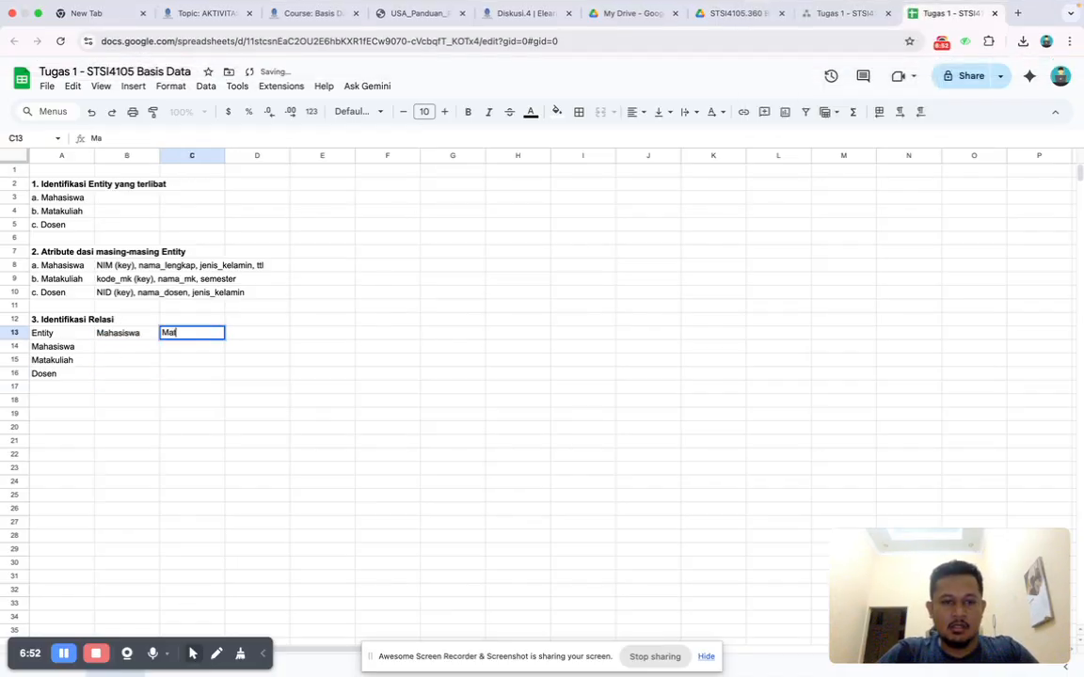
type("akuliah")
key("Tab")
type("Dosen")
key("Return")
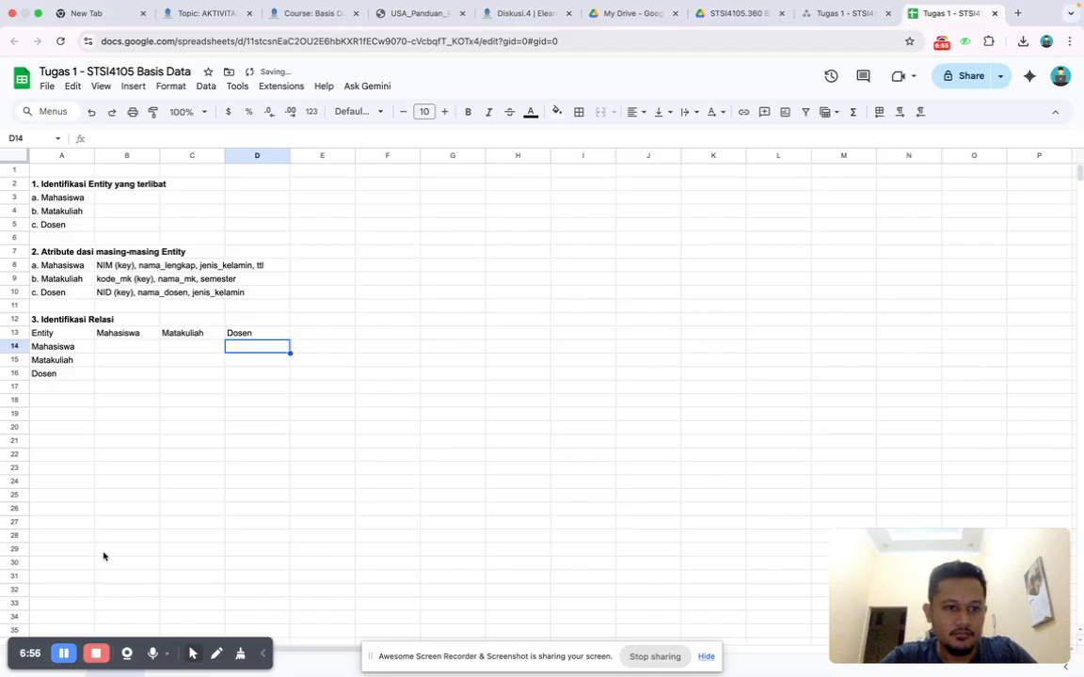
Study the guide's matrix relations and enter "Diregistrasi" in cell B15 for Matakuliah against Mahasiswa.
left_click(391, 15)
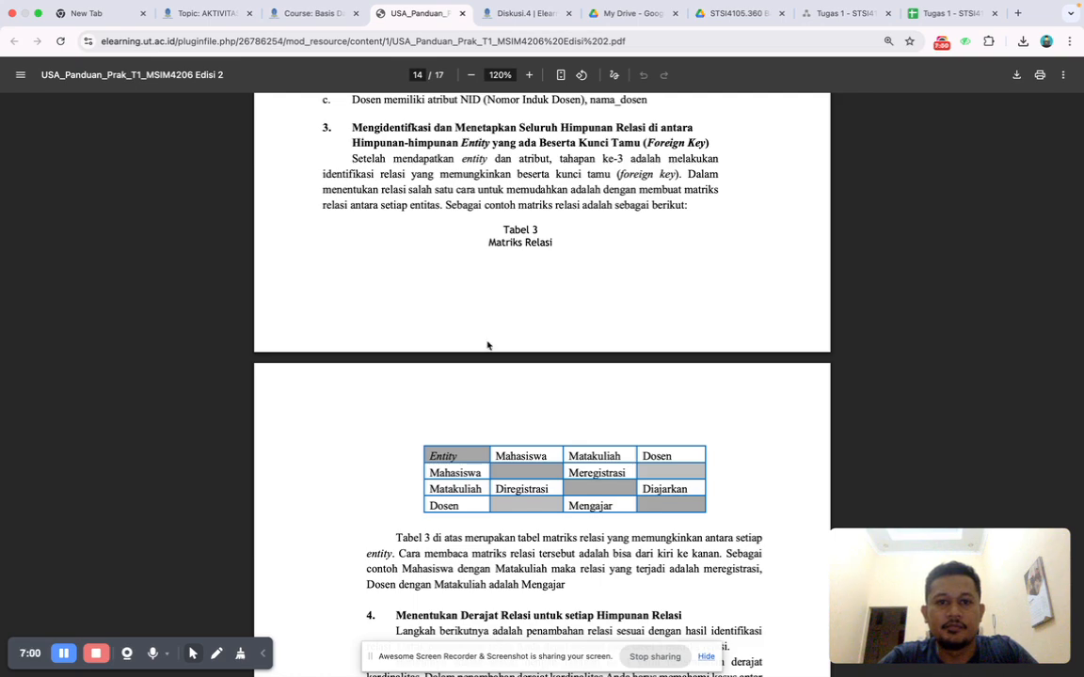
scroll(486, 344, "down", 2)
scroll(486, 344, "down", 1)
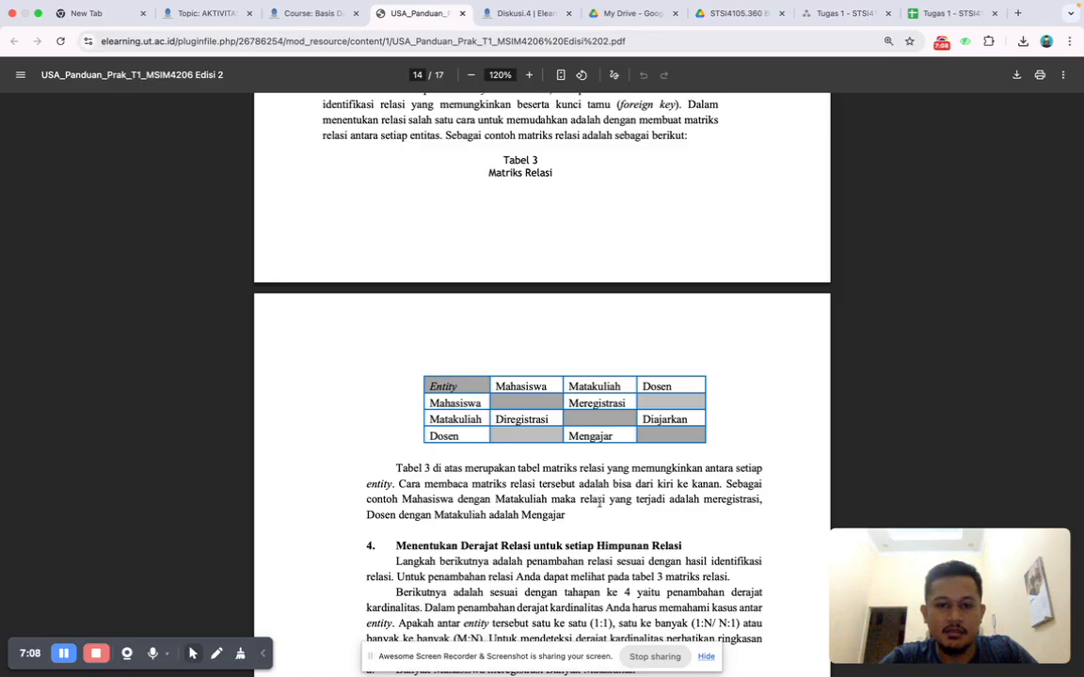
left_click(931, 17)
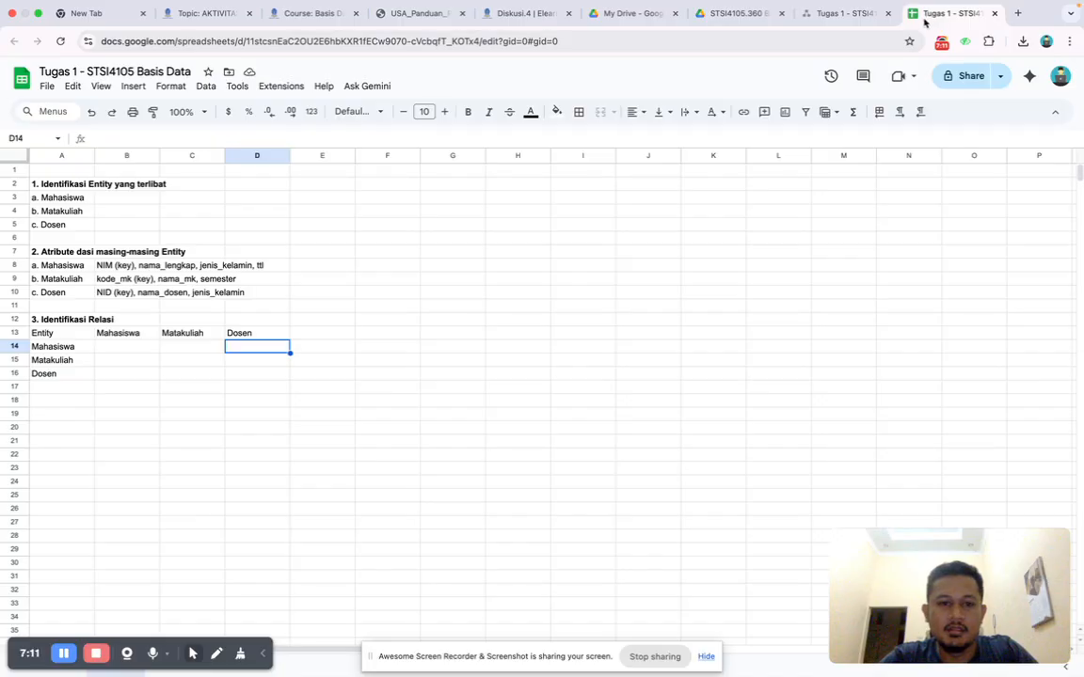
left_click(110, 361)
type("Direg")
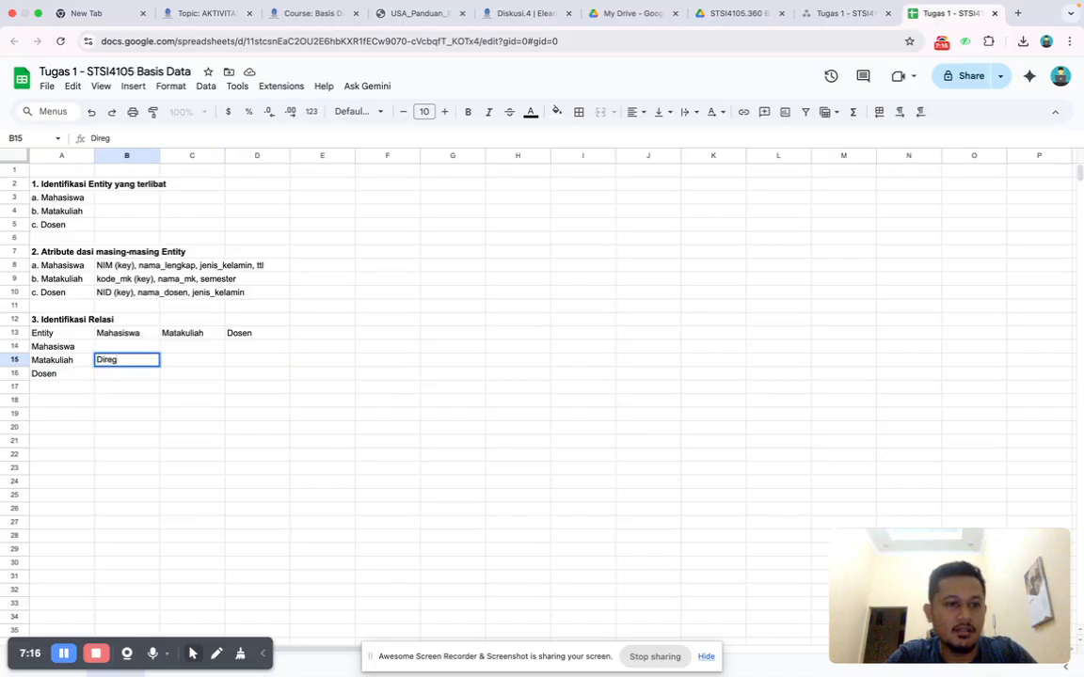
type("sistrasi")
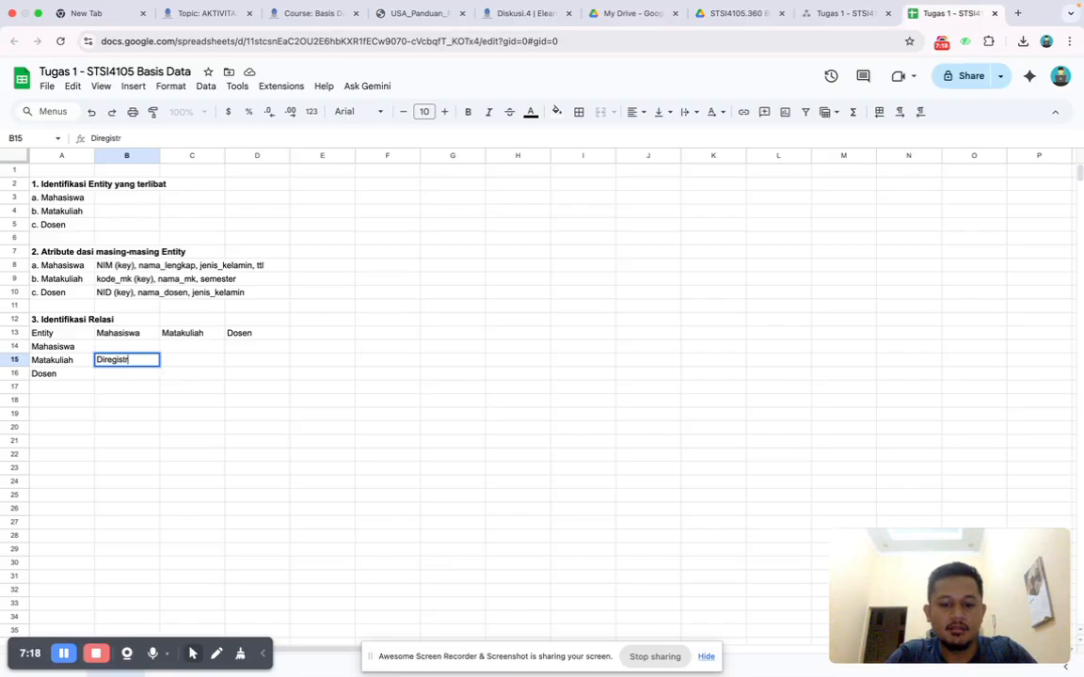
key("Tab")
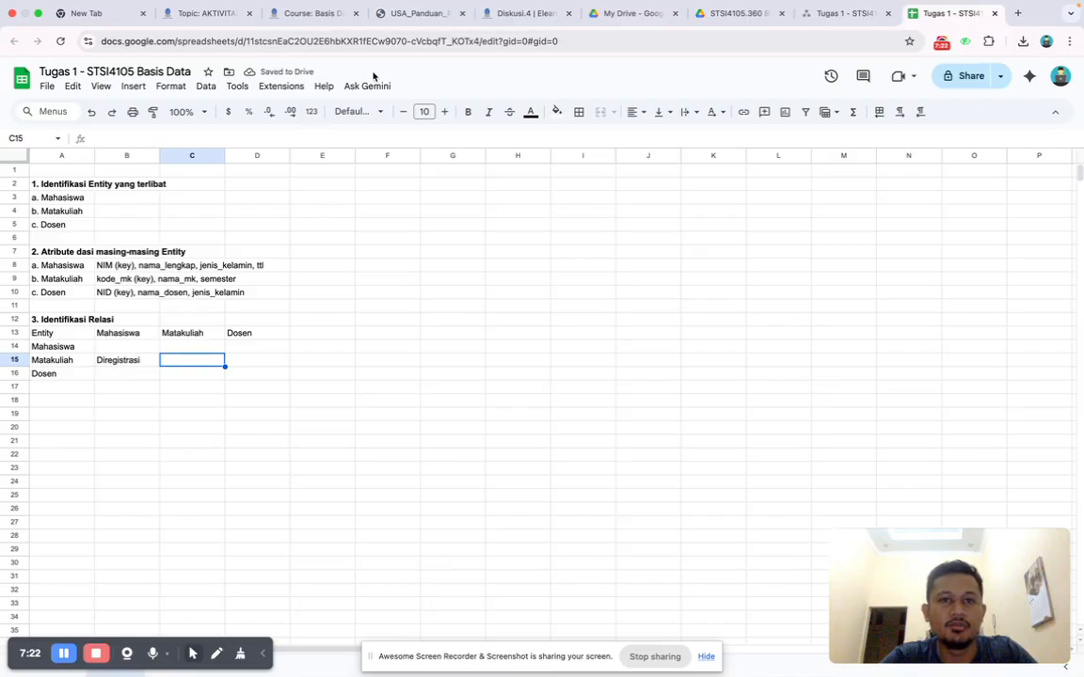
Check the guide's relation matrix and enter "Meregistrasi" in cell C14 for Mahasiswa against Matakuliah.
left_click(397, 25)
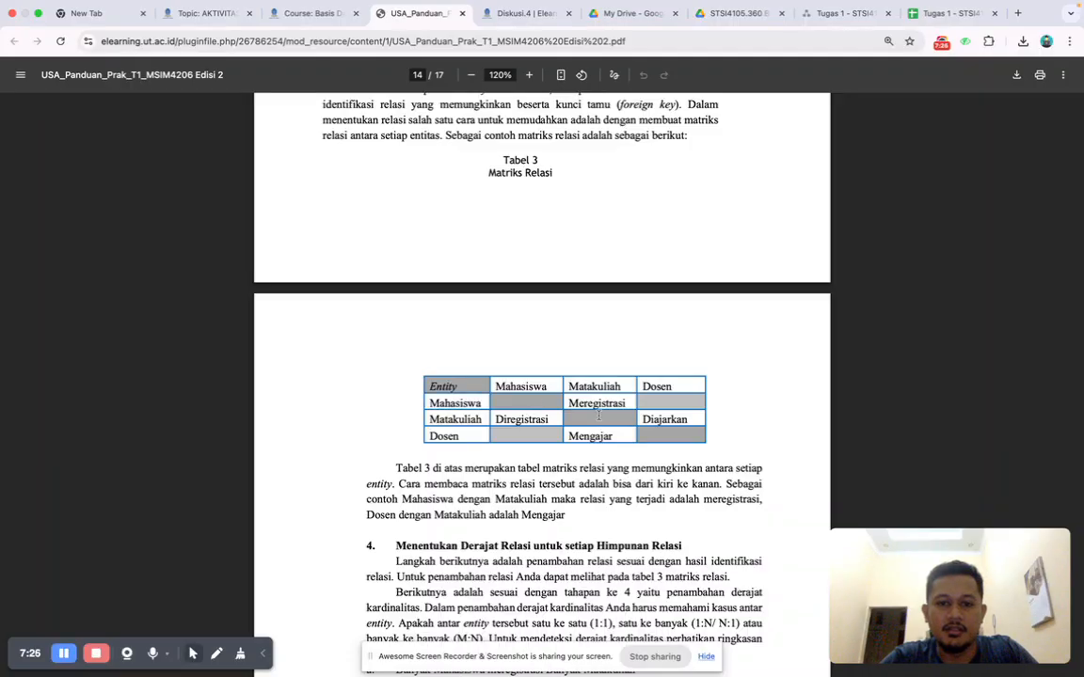
left_click(950, 13)
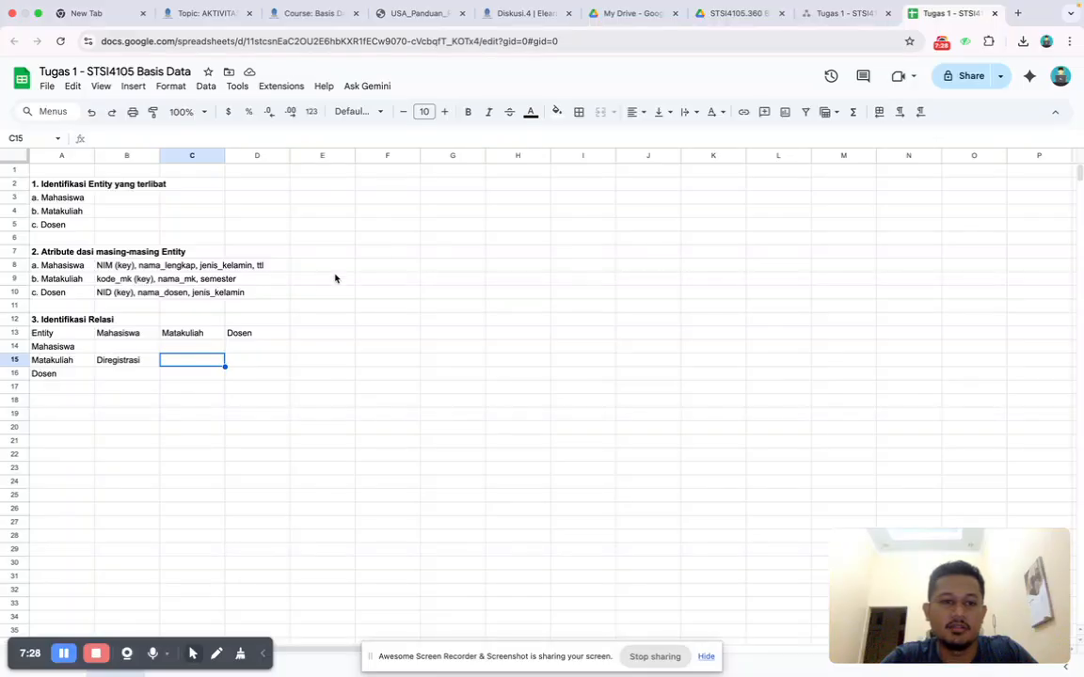
left_click(182, 350)
type("M")
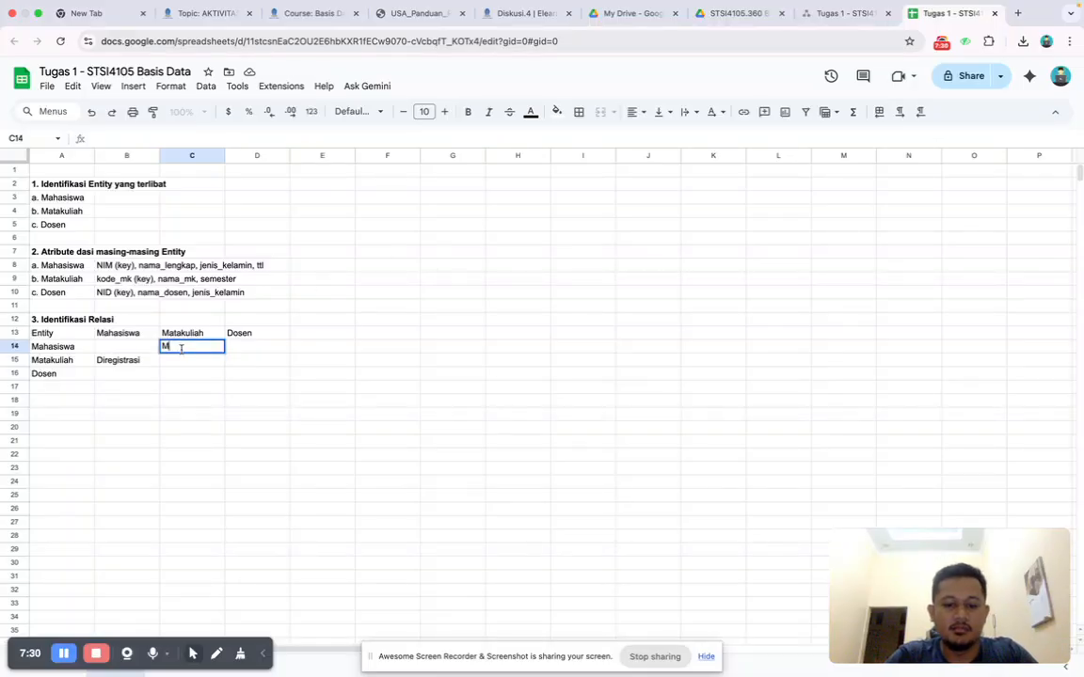
type("eregistrasi")
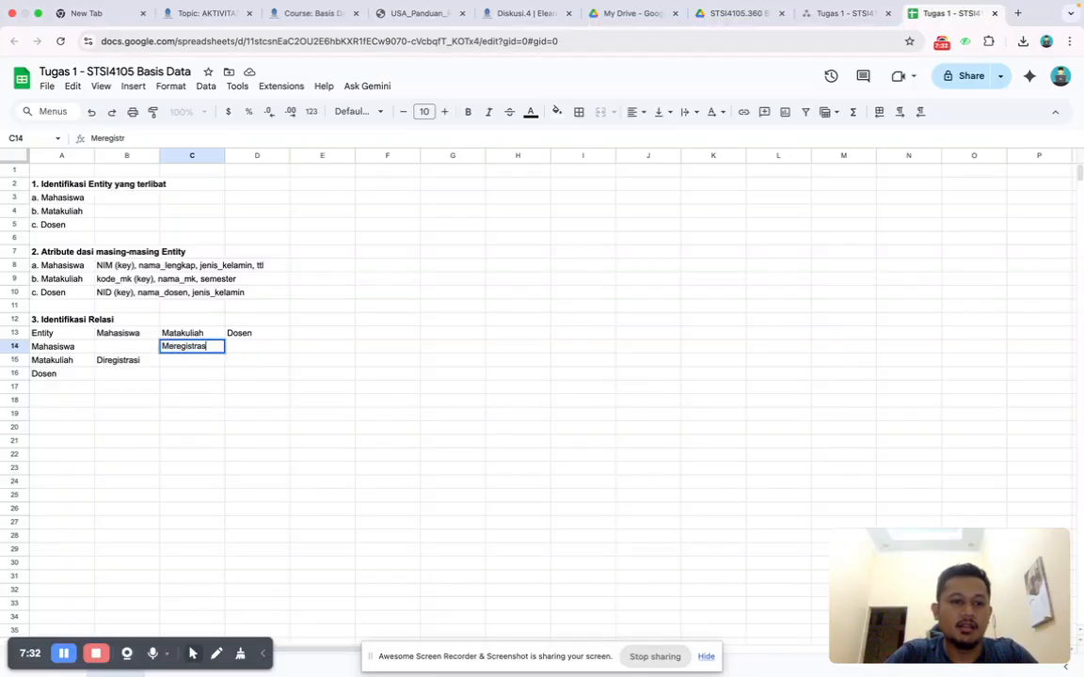
key("Right")
Recheck the guide's relation matrix and enter "Mengajar" in cell C16 for Dosen against Matakuliah.
key("Down")
key("Left")
key("Left")
key("Down")
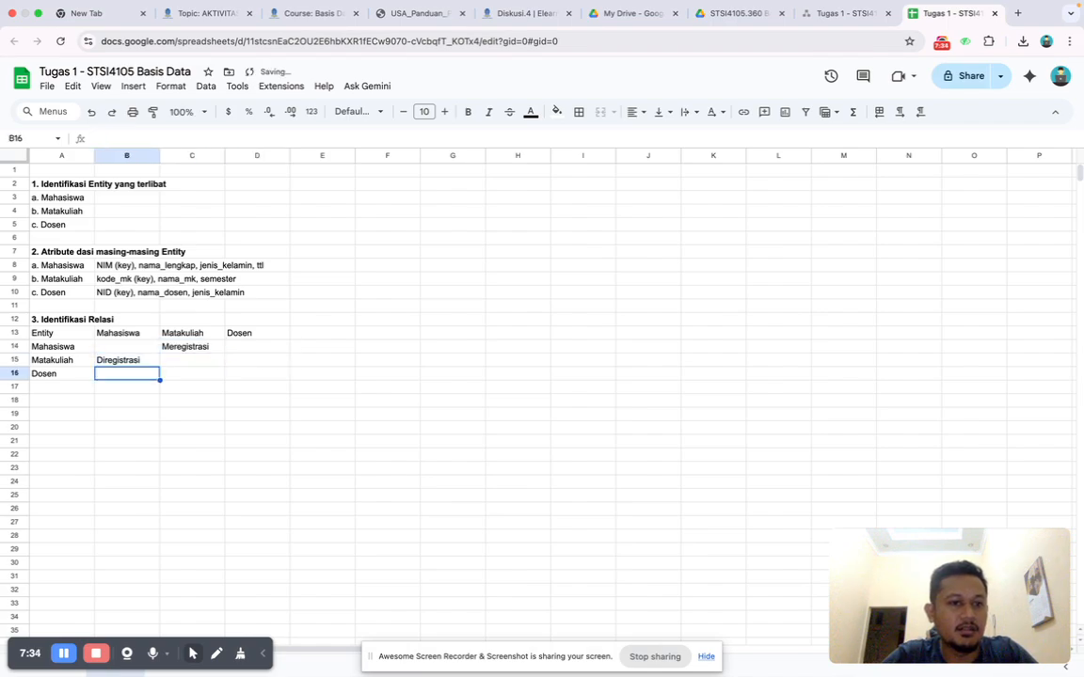
key("Right")
key("Right")
key("Up")
key("Left")
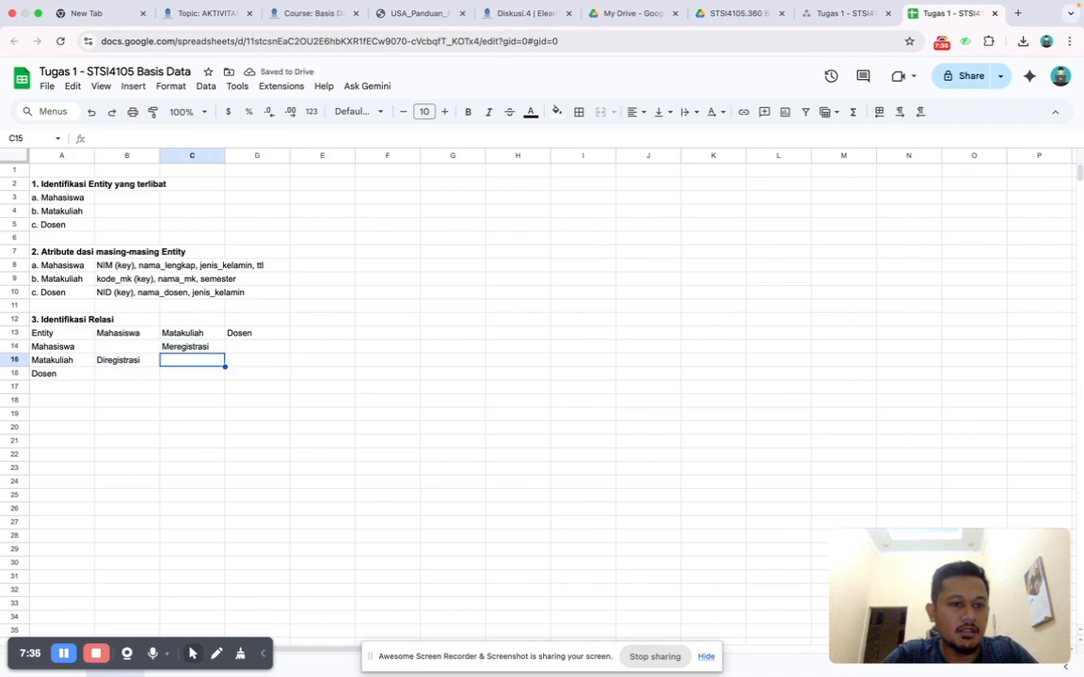
key("Down")
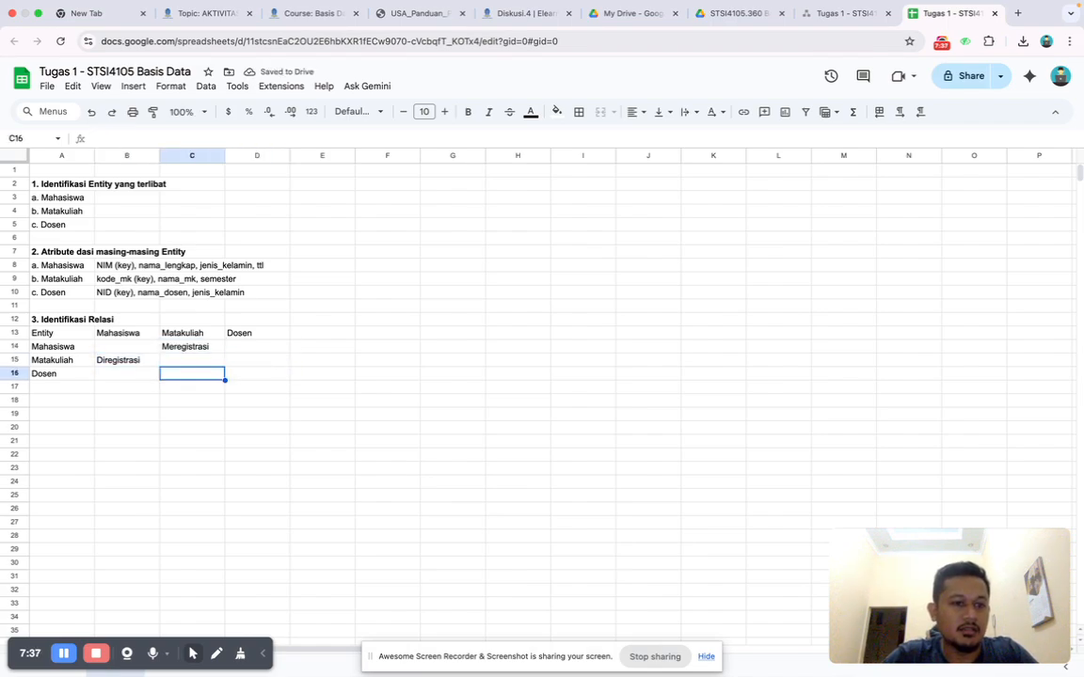
left_click(399, 17)
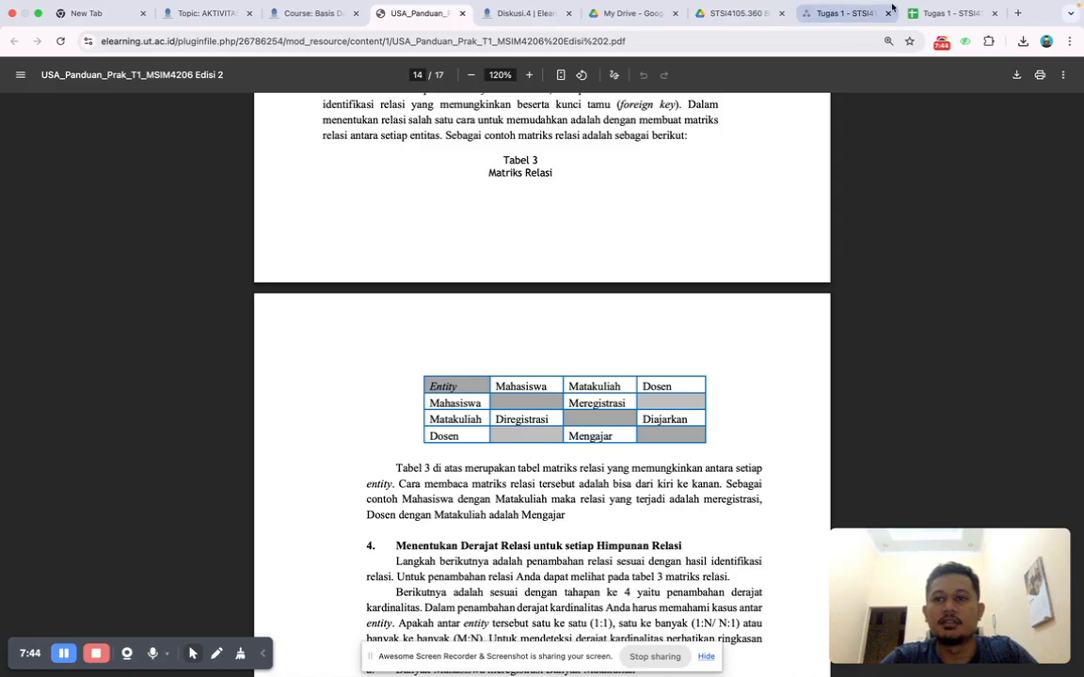
left_click(929, 18)
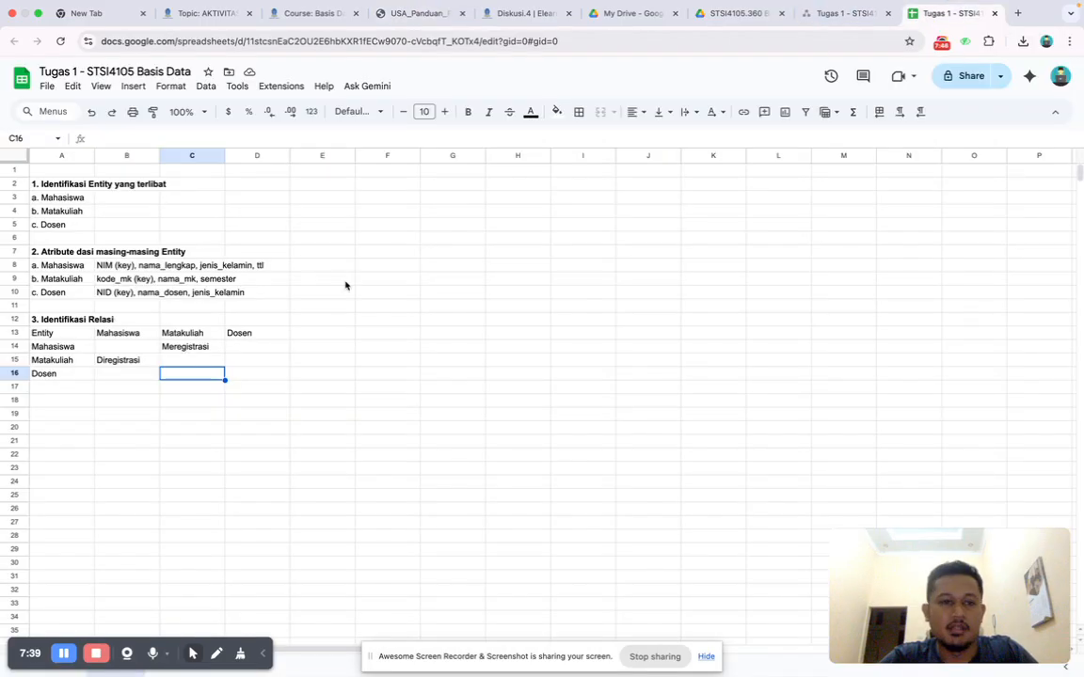
type("Mengajar")
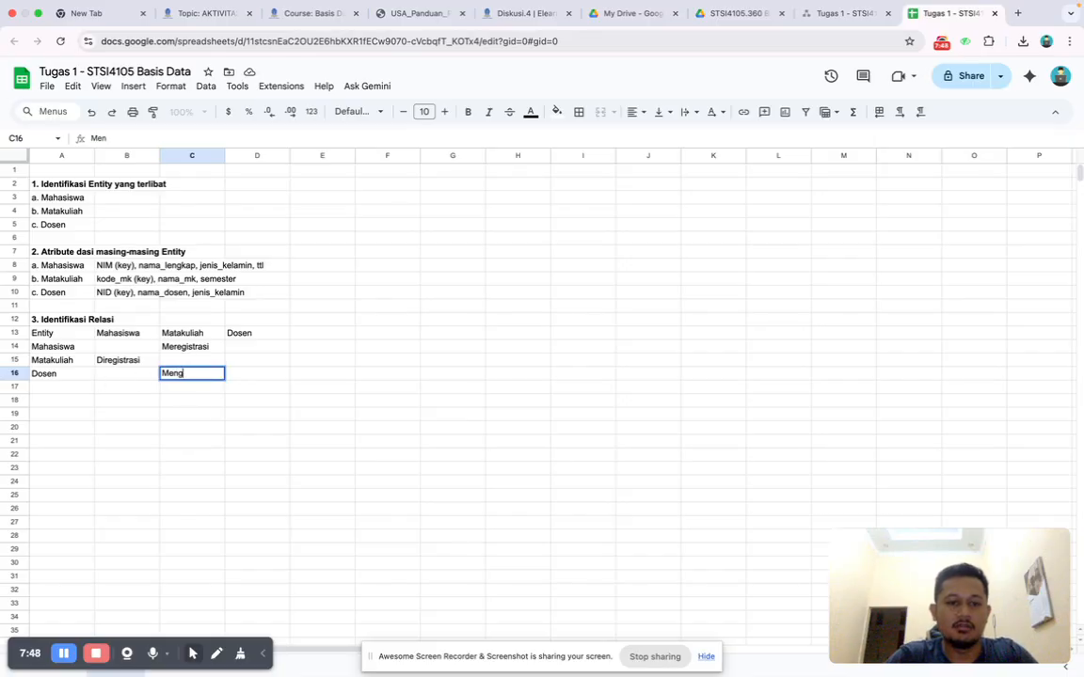
key("Tab")
Enter "Diajar" in cell D15 for Matakuliah against Dosen.
key("Up")
type("Diajar")
key("Tab")
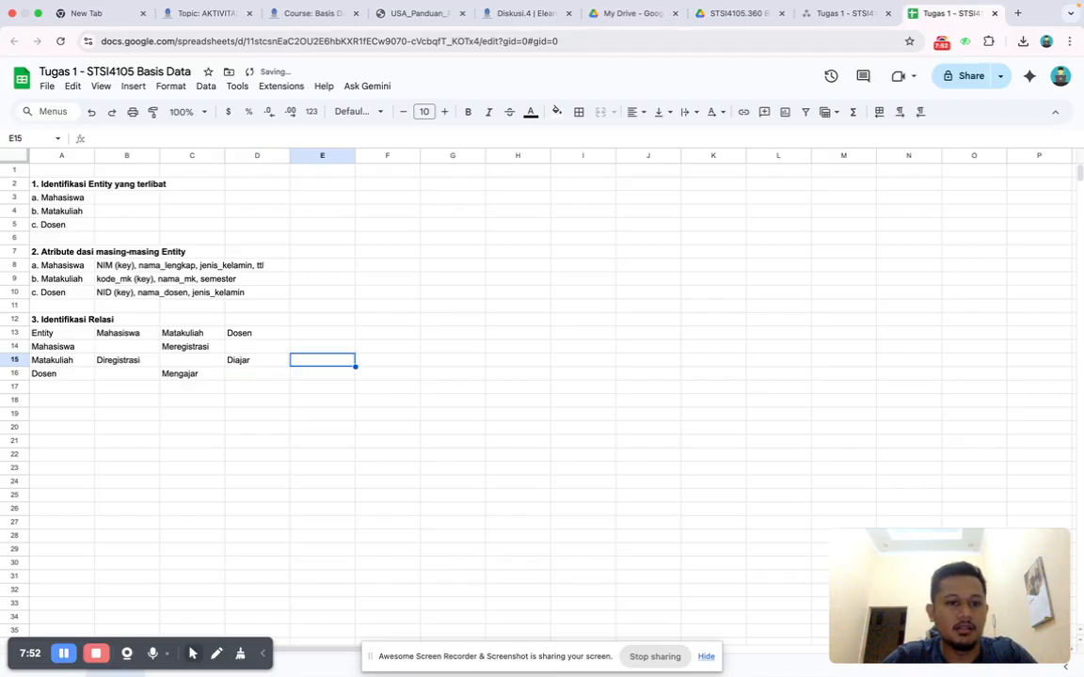
Apply borders to all cells of the relation matrix in A13:D16.
left_click(48, 331)
left_click(251, 376, "shift")
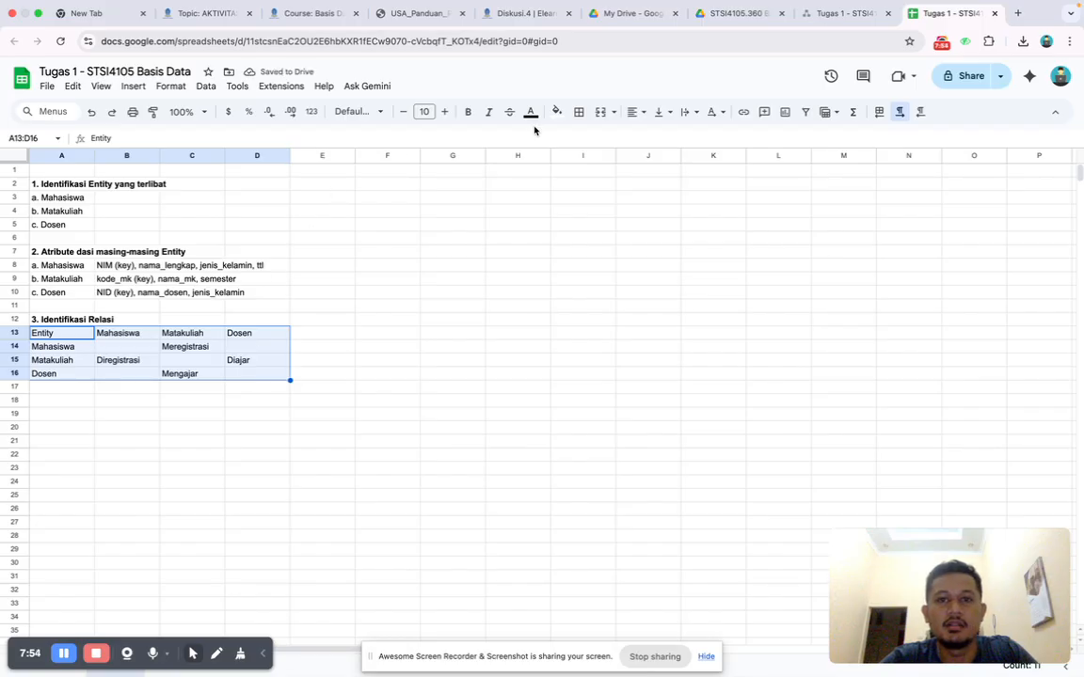
left_click(578, 111)
left_click(586, 141)
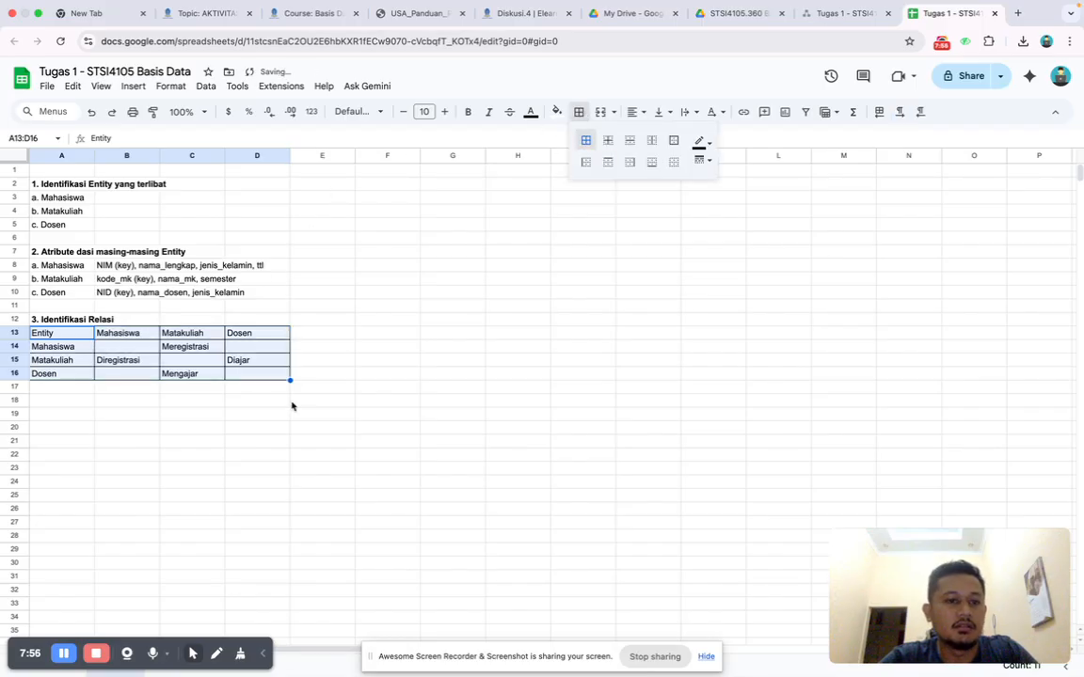
left_click(181, 414)
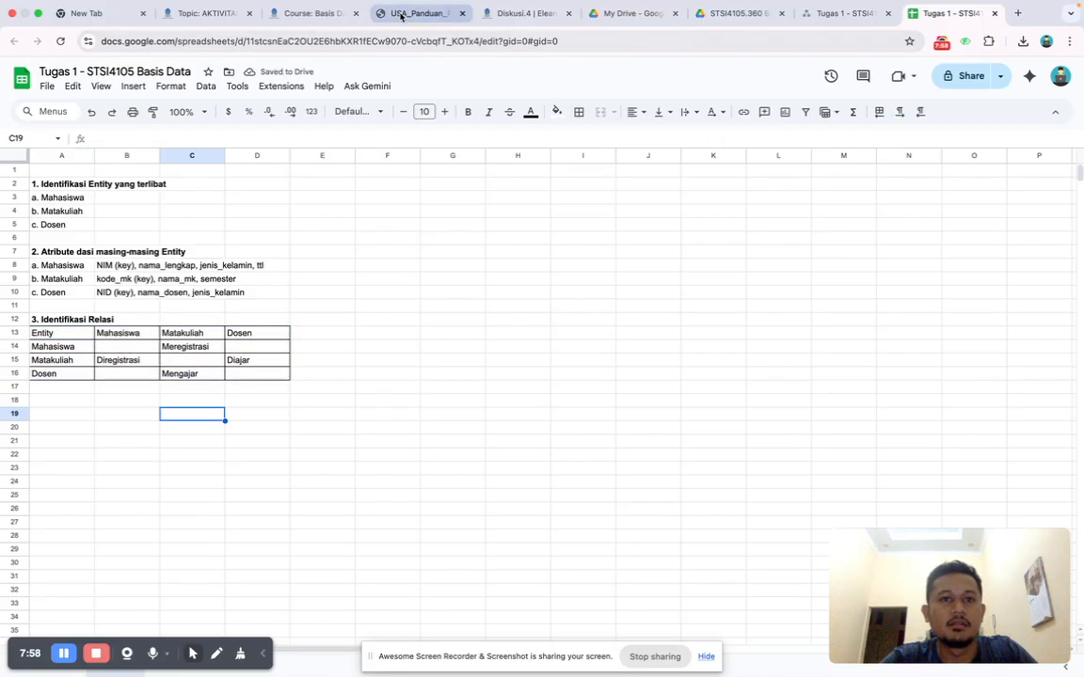
Following the guide's matrix, fill the Entity header cell A13 and the empty cells B14, B16, C15, D14 and D16 with grey.
left_click(419, 13)
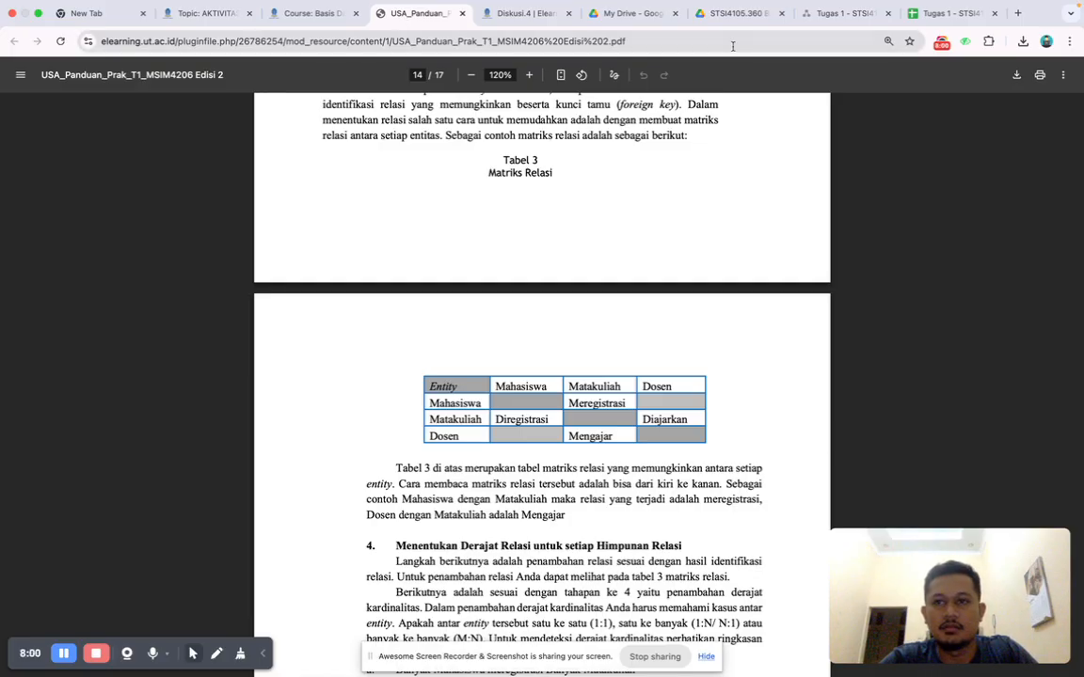
left_click(925, 18)
left_click(73, 337)
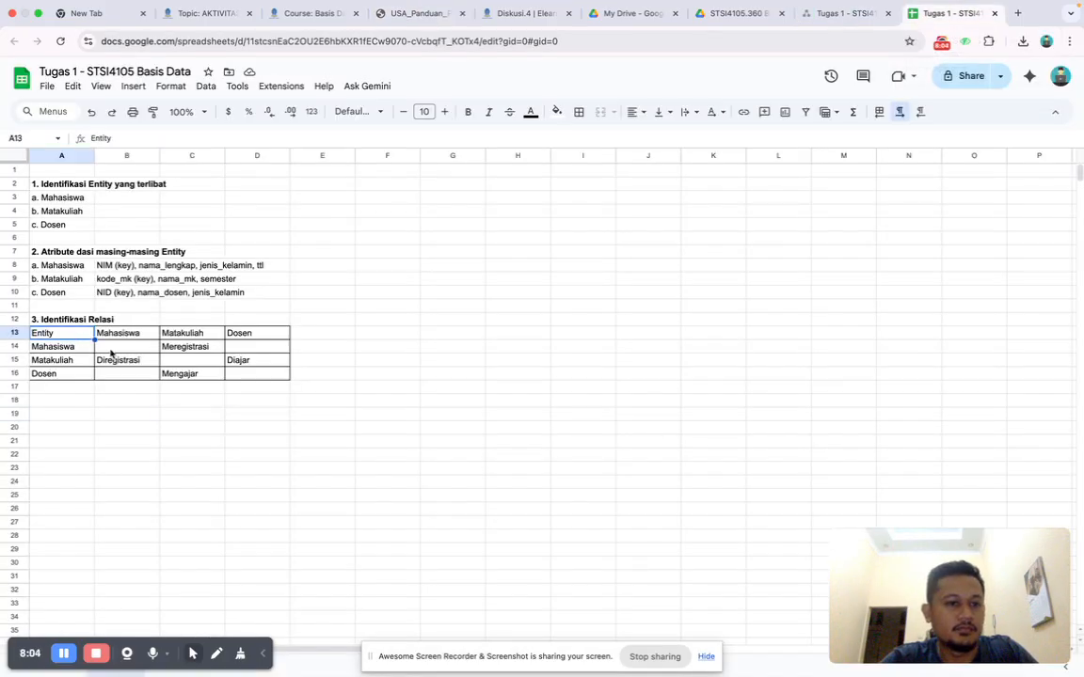
left_click(109, 346, "super")
left_click(113, 375, "super")
left_click(188, 365, "super")
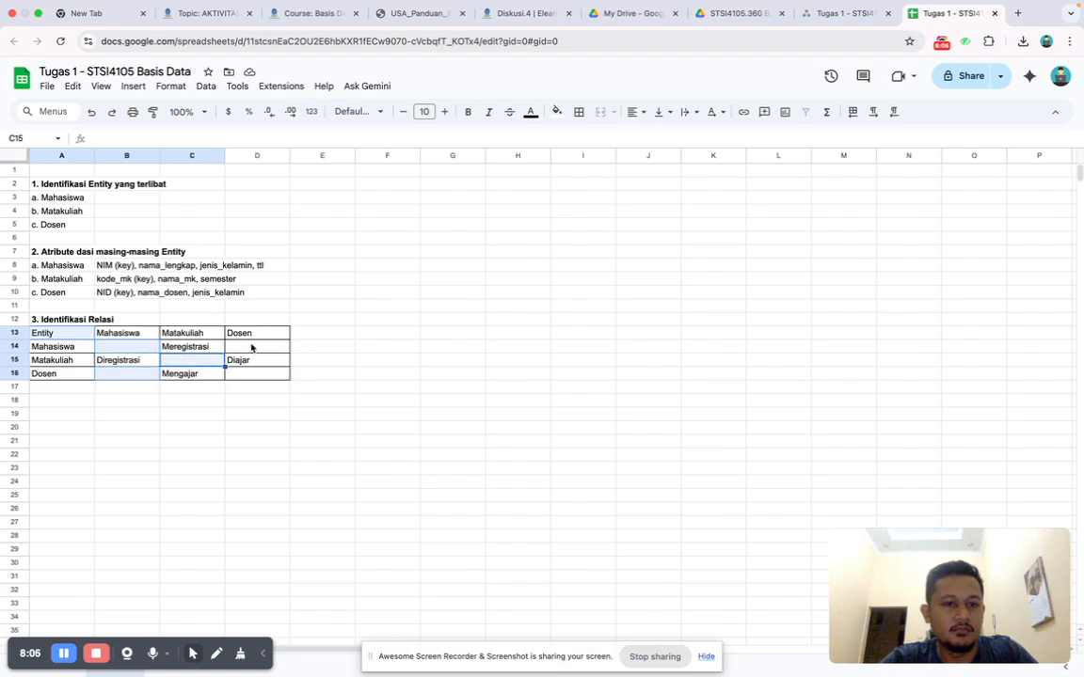
left_click(251, 346, "super")
left_click(252, 375, "super")
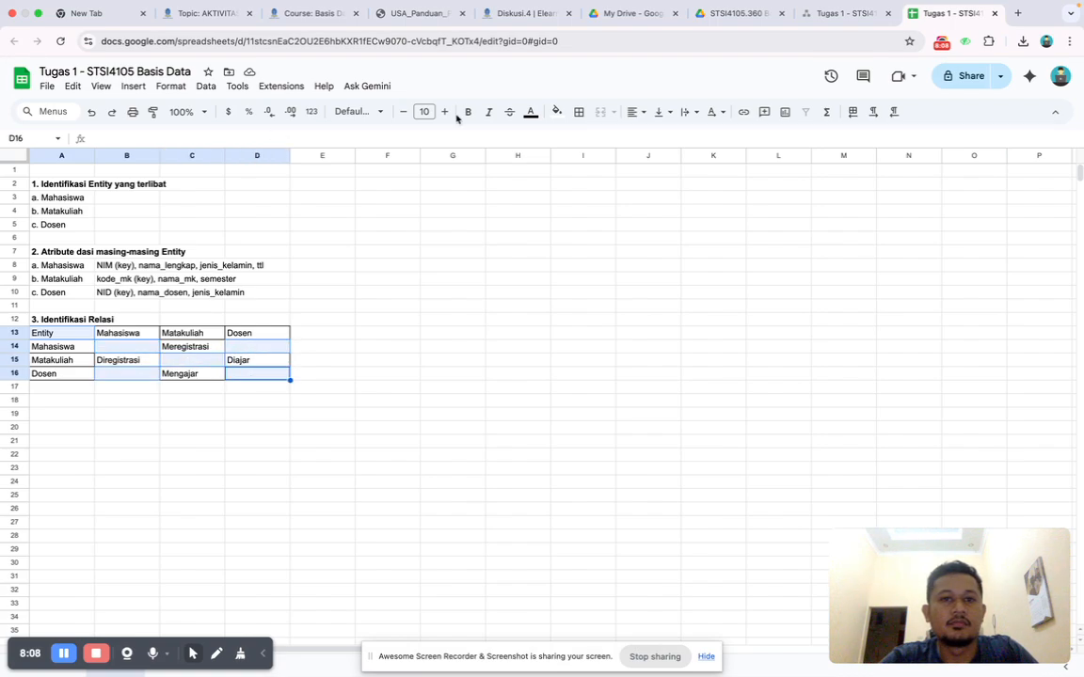
left_click(557, 112)
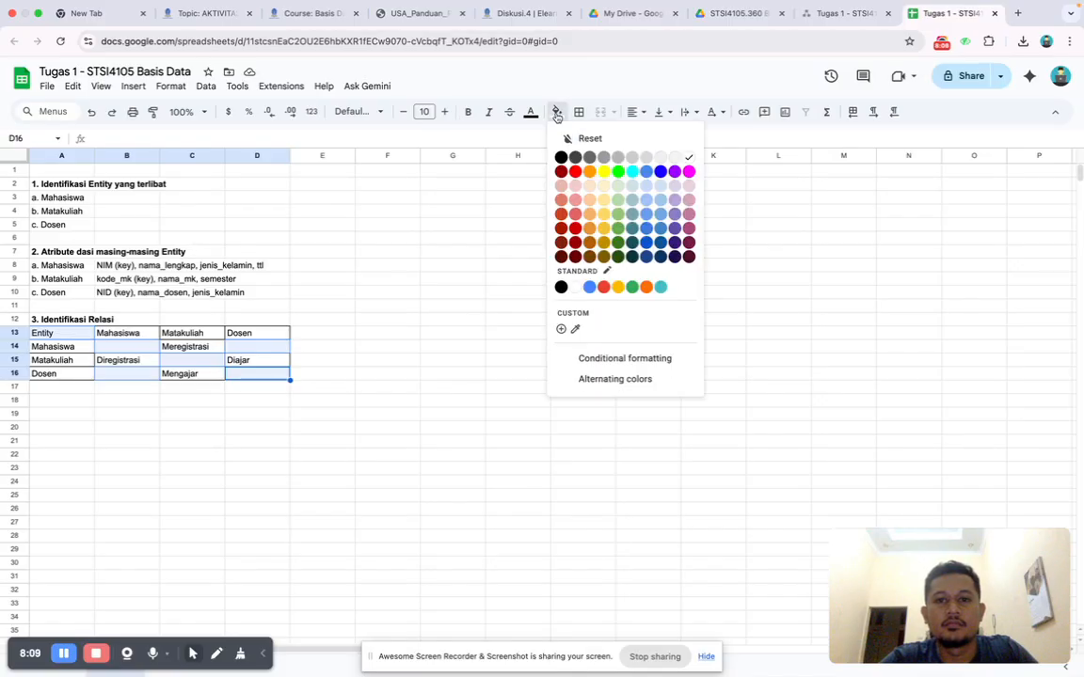
left_click(631, 158)
left_click(450, 429)
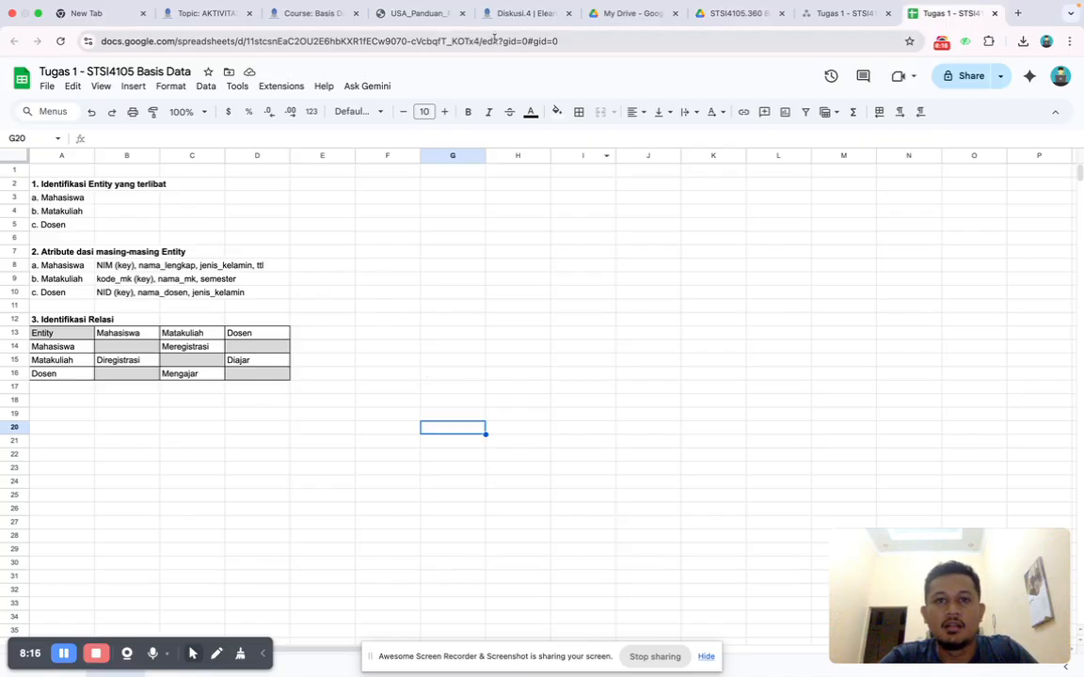
Consult section 4 of the guide and enter the heading "4. Himpunan Derajat Relasi" in cell A18.
left_click(412, 20)
scroll(515, 430, "down", 5)
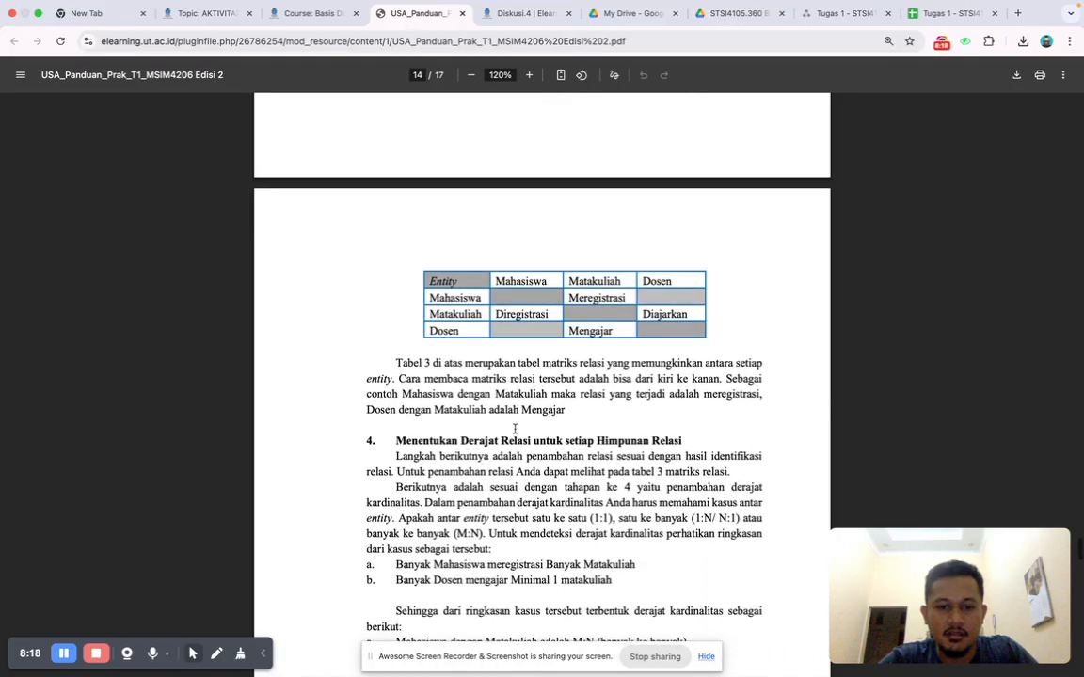
scroll(515, 430, "down", 3)
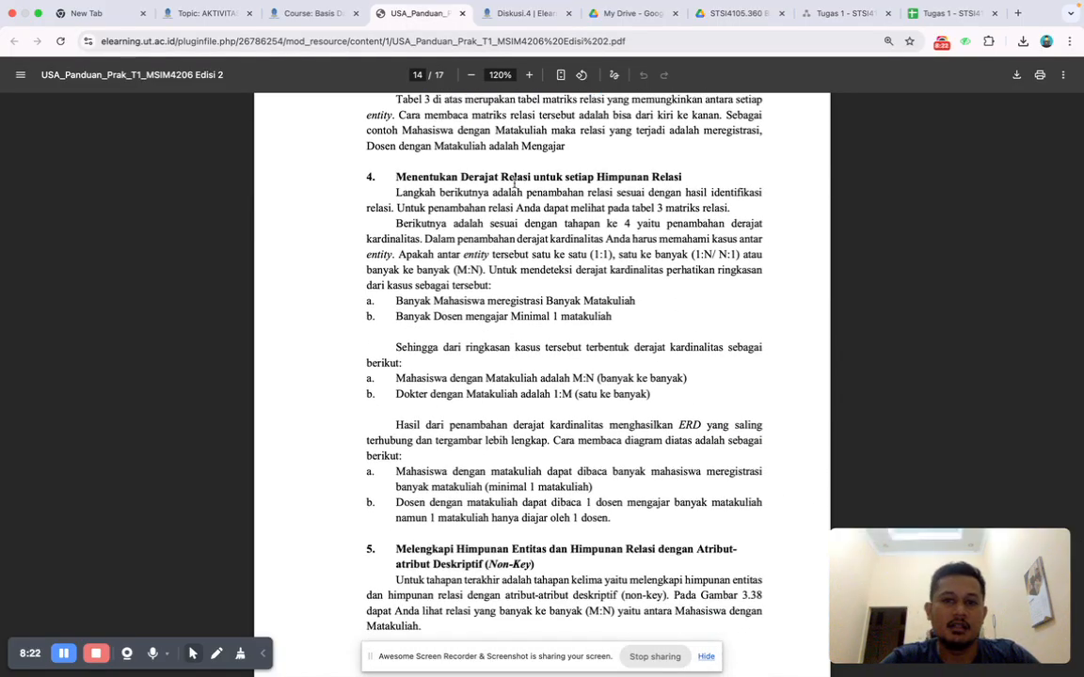
scroll(666, 180, "up", 4)
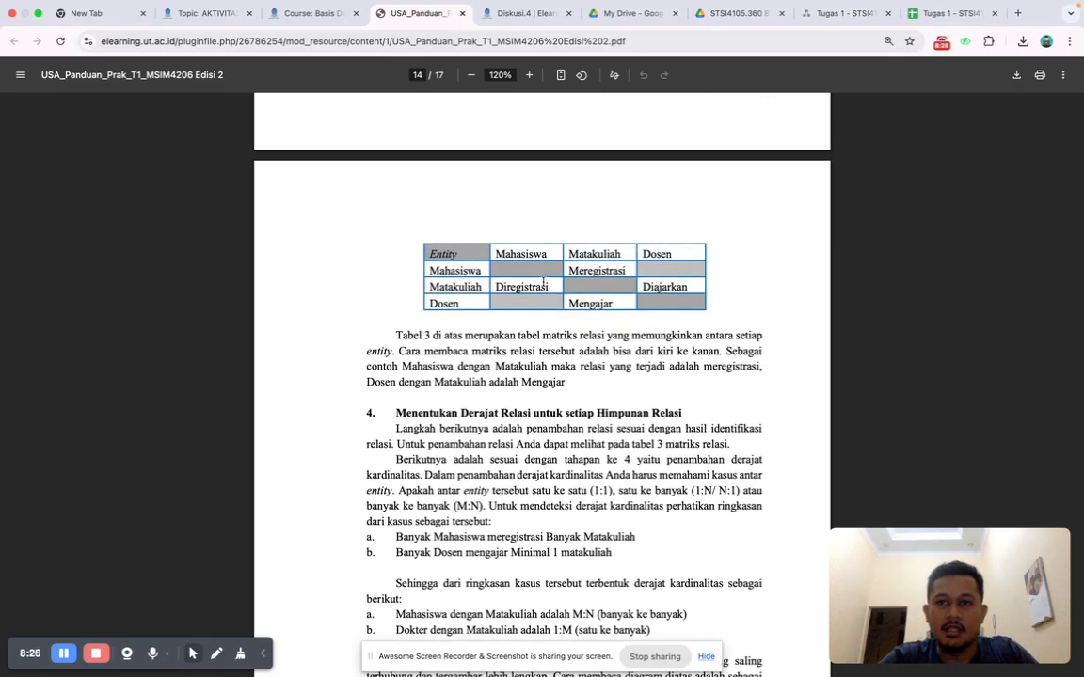
left_click(943, 17)
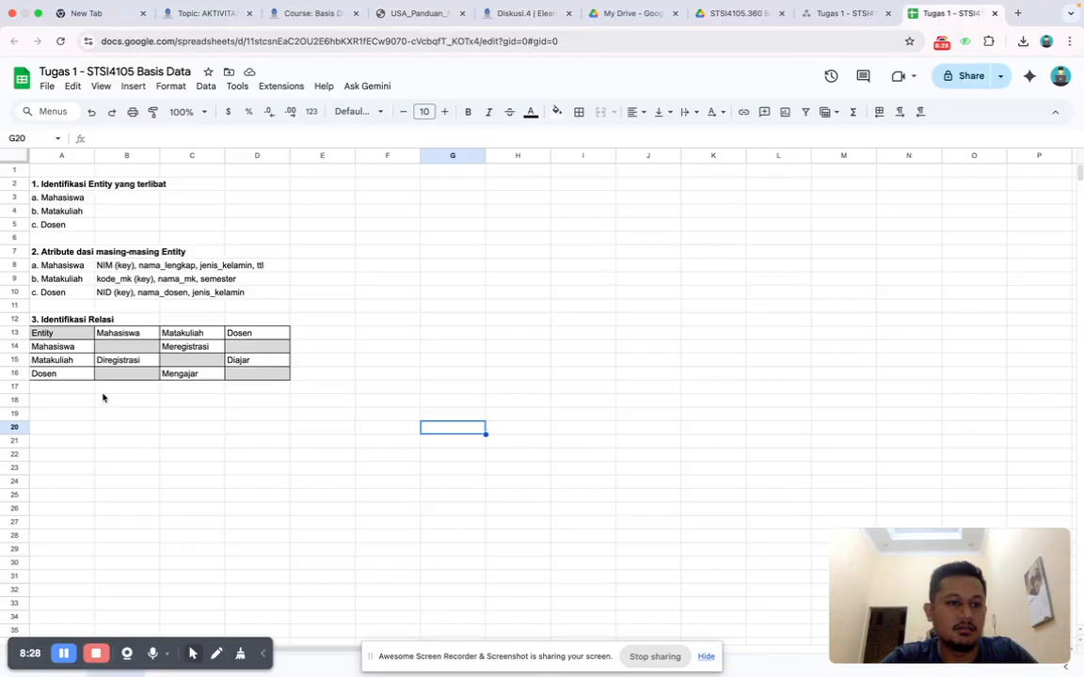
left_click(61, 404)
type("4.")
left_click(406, 23)
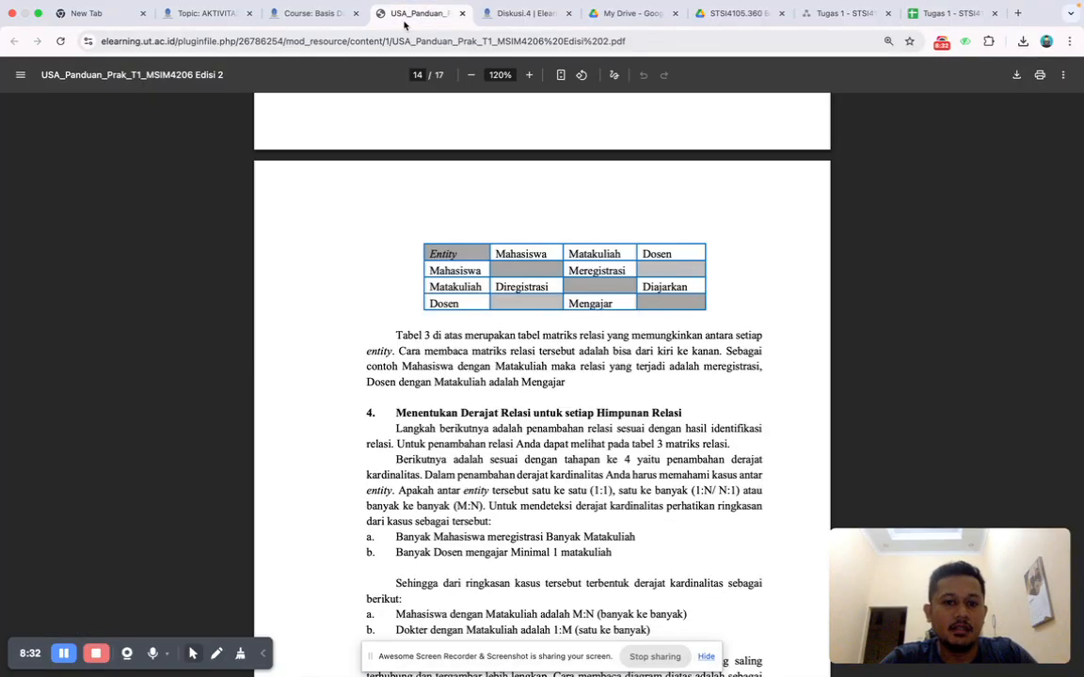
scroll(614, 458, "down", 3)
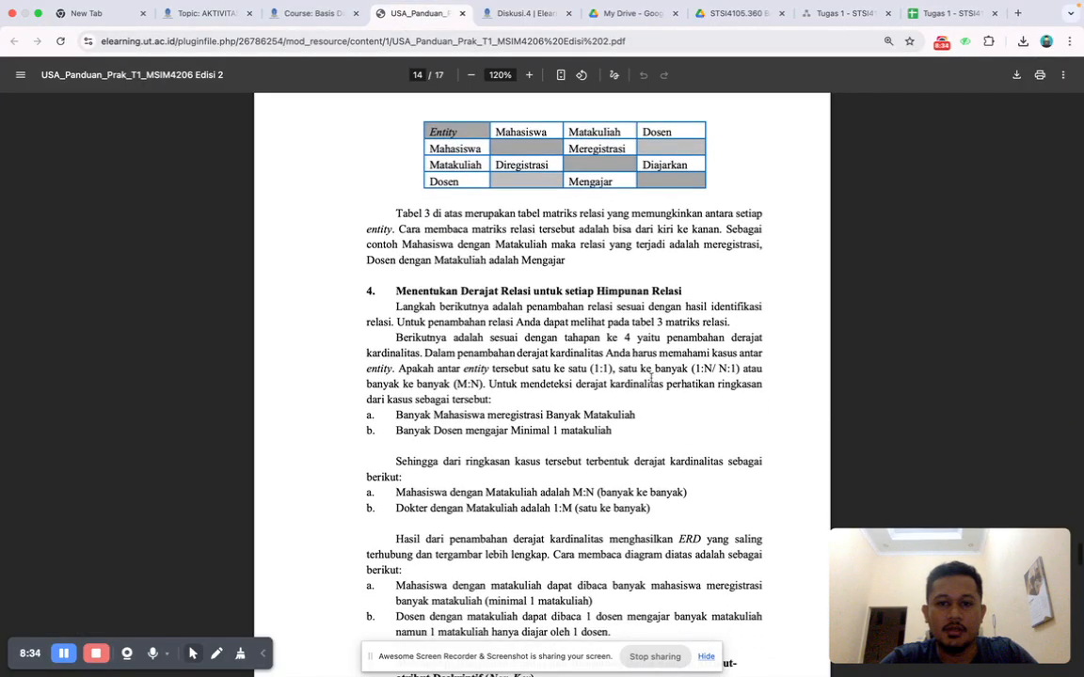
left_click(938, 24)
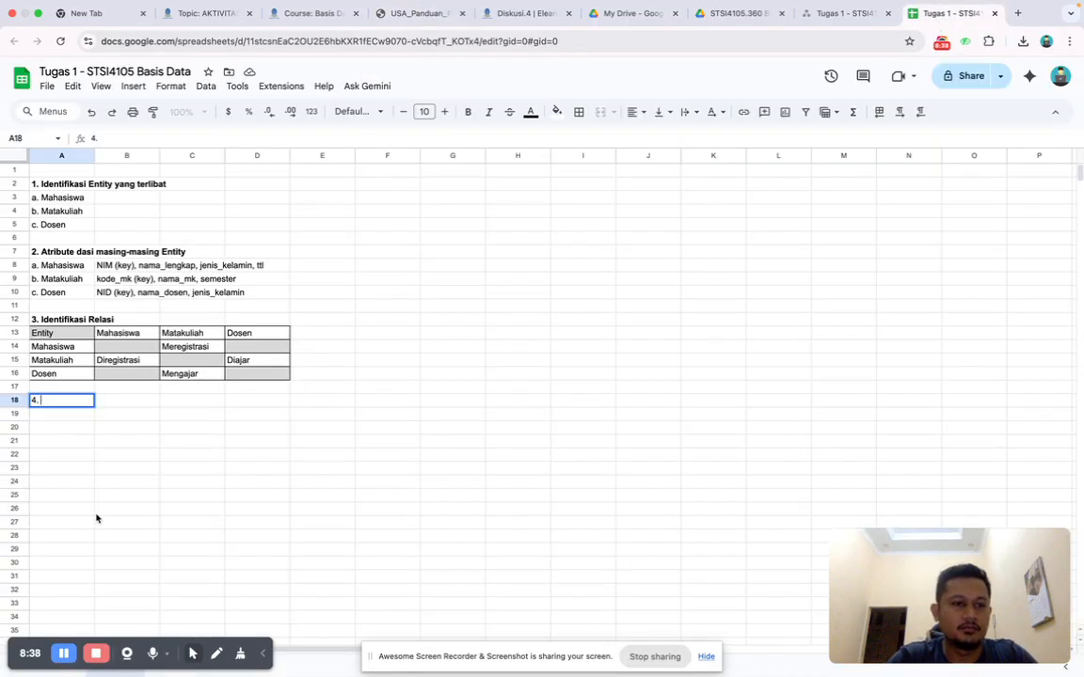
type("Himpunan")
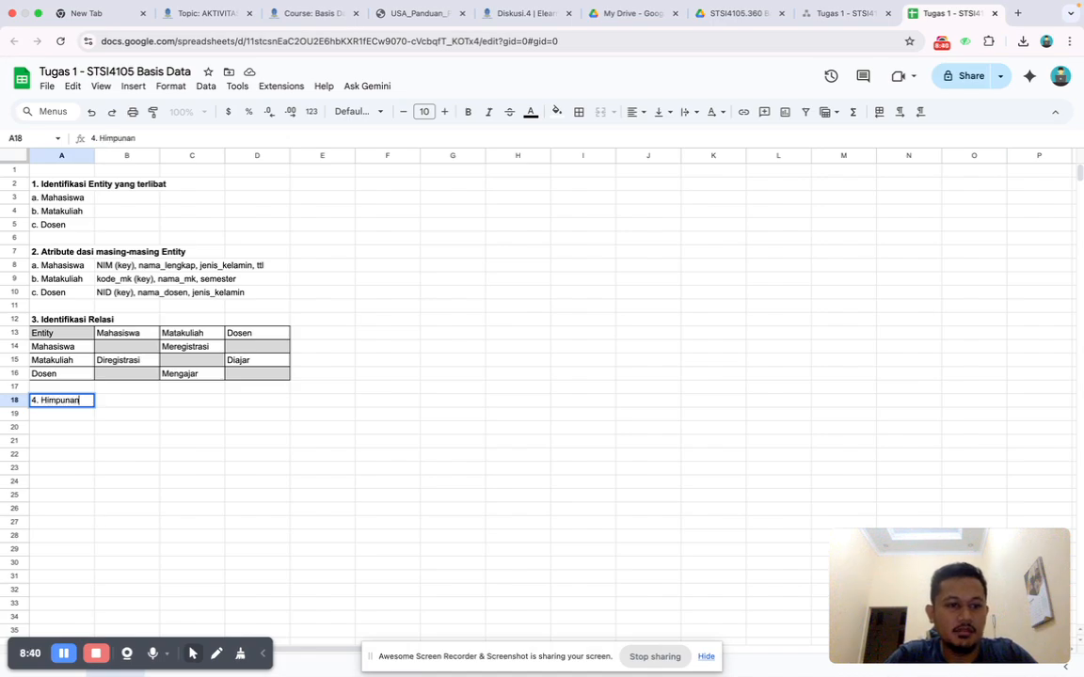
type(" Dera")
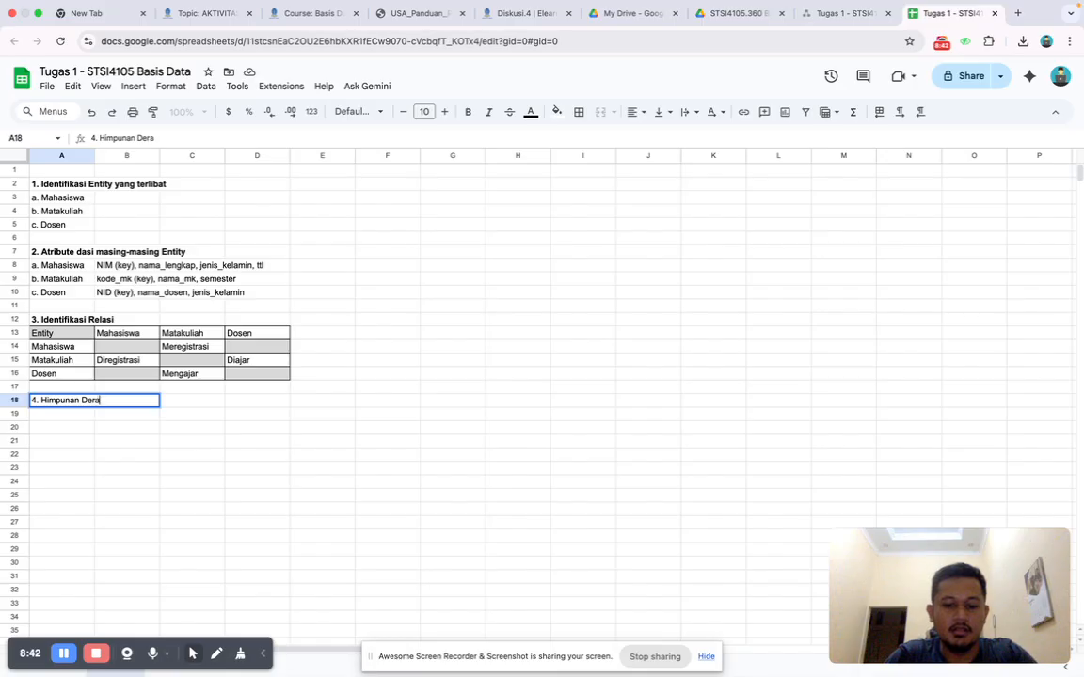
type("jat Relasi")
key("Tab")
key("Return")
Make the section 4 heading in cell A18 bold.
key("Up")
key("ctrl+b")
key("Down")
key("Down")
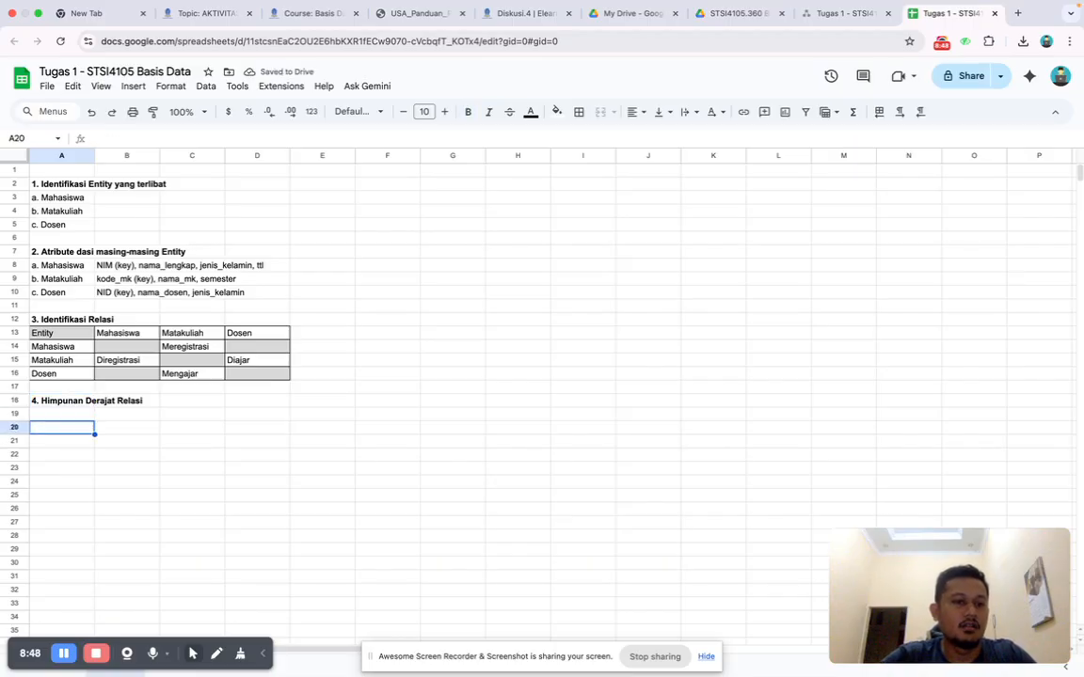
Read the guide's section 4 on cardinality degrees between Mahasiswa, Matakuliah and Dosen, and return to the assignment spreadsheet.
left_click(405, 16)
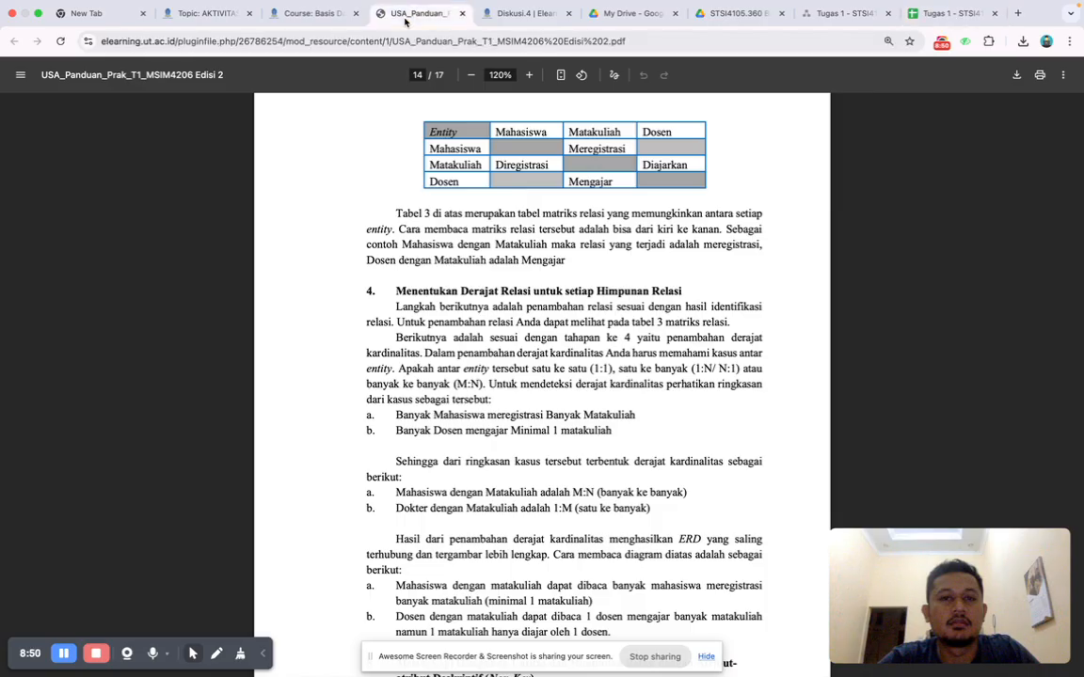
scroll(498, 481, "down", 3)
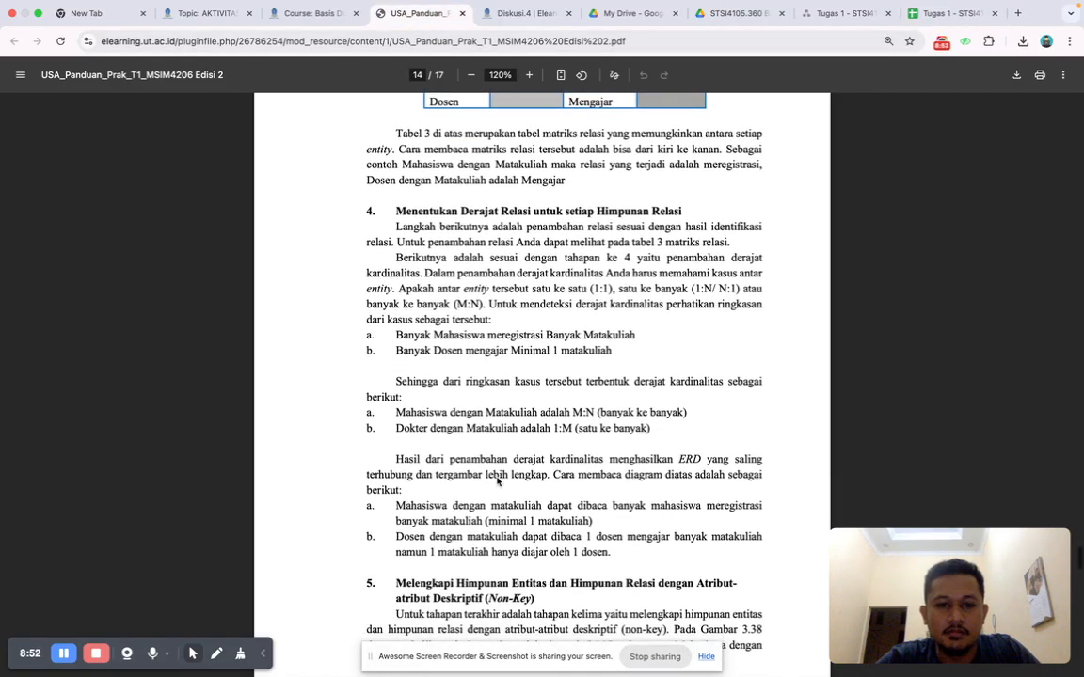
scroll(498, 481, "down", 1)
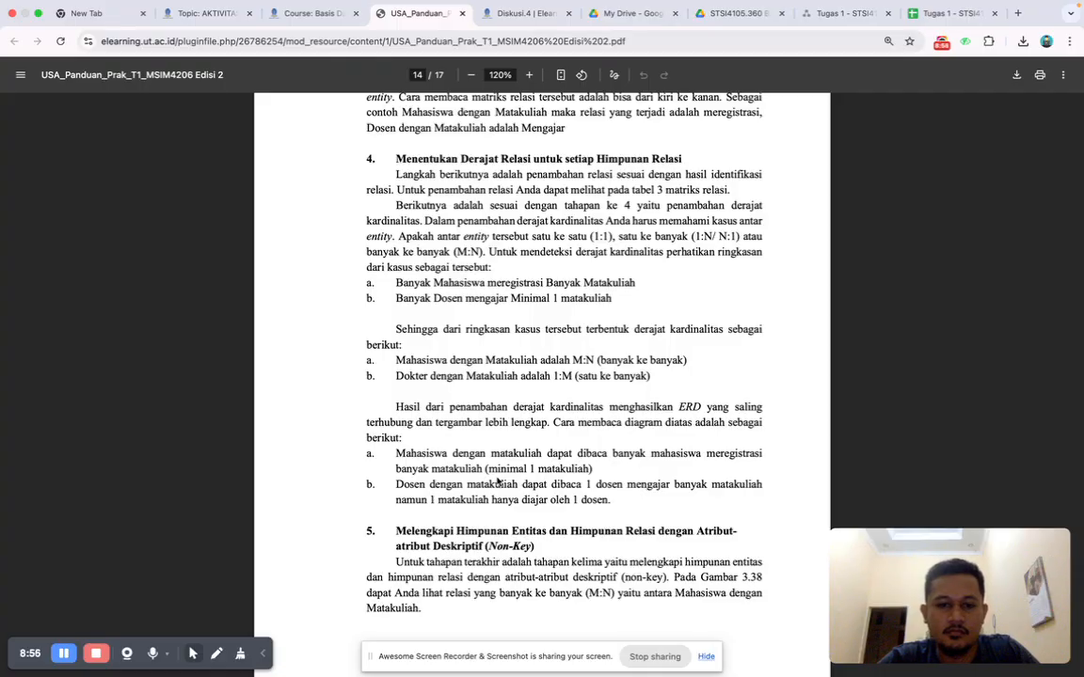
scroll(498, 481, "up", 1)
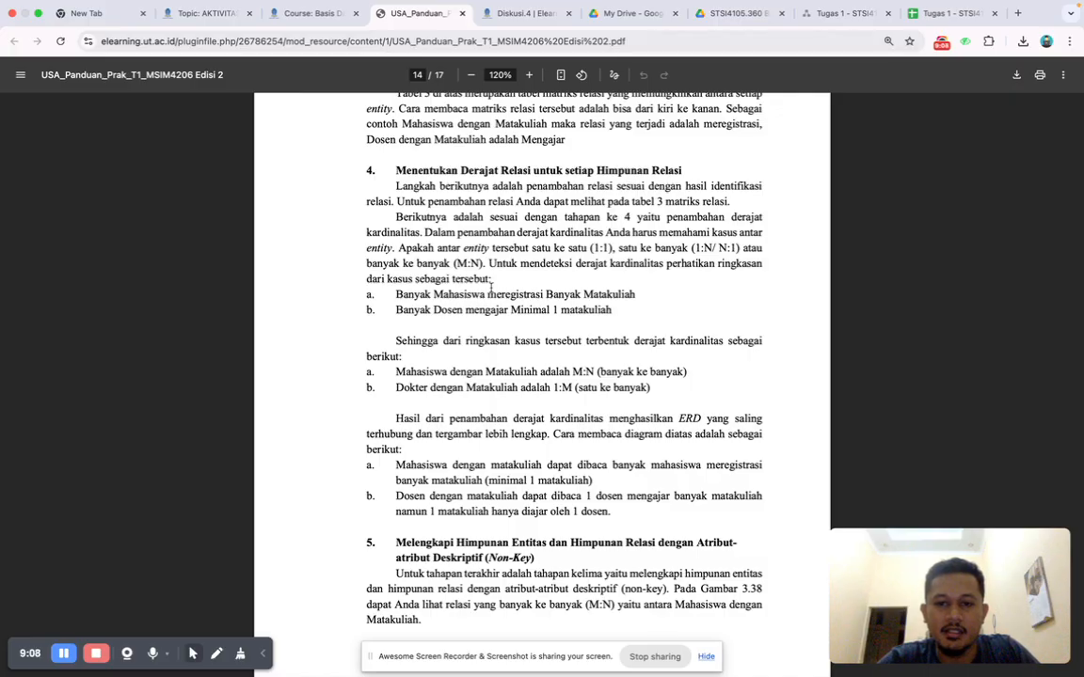
left_click(953, 16)
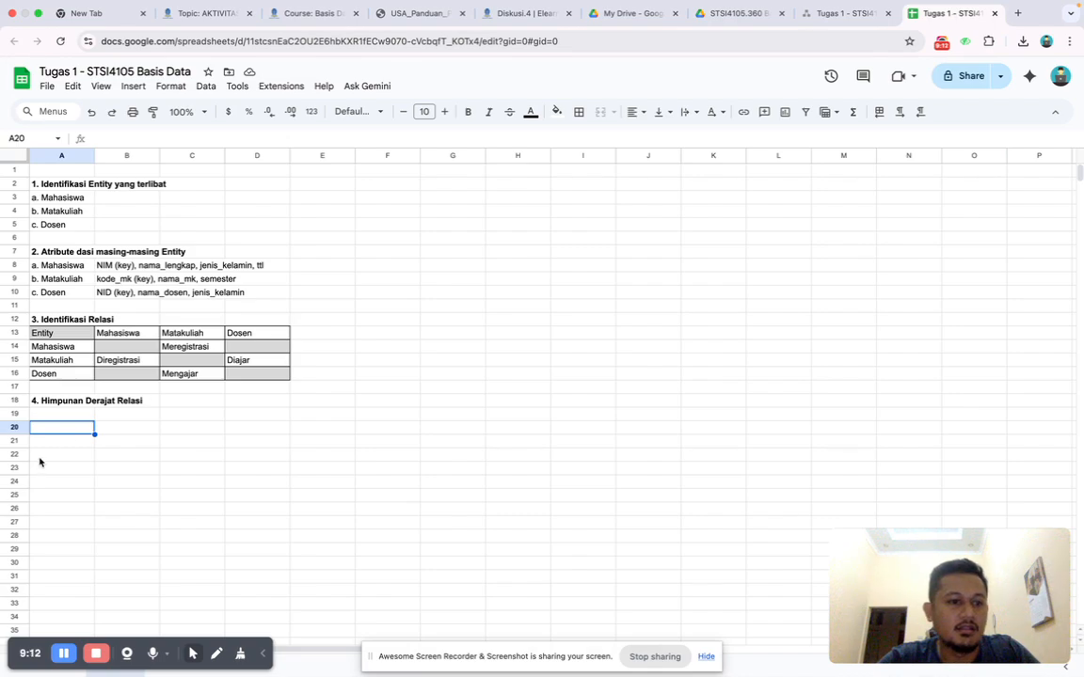
Following the guide's section 4, enter "Mahasiswa dengan Matakuliah M:N (banyak ke banyak)" in cell A20.
type("Mahasiswa")
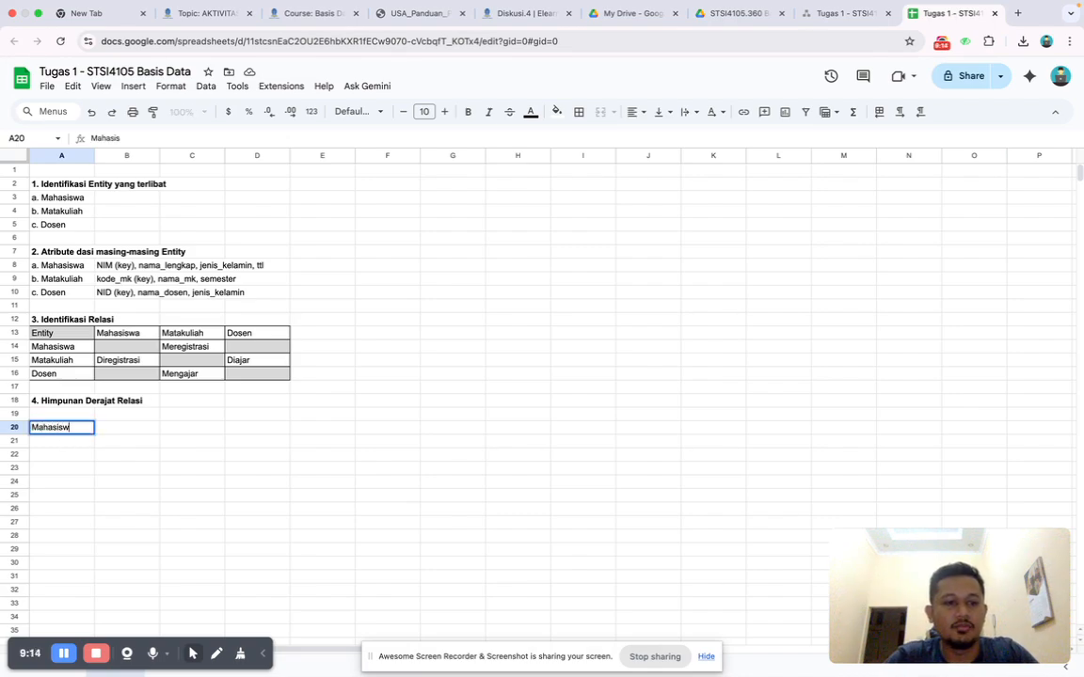
left_click(435, 15)
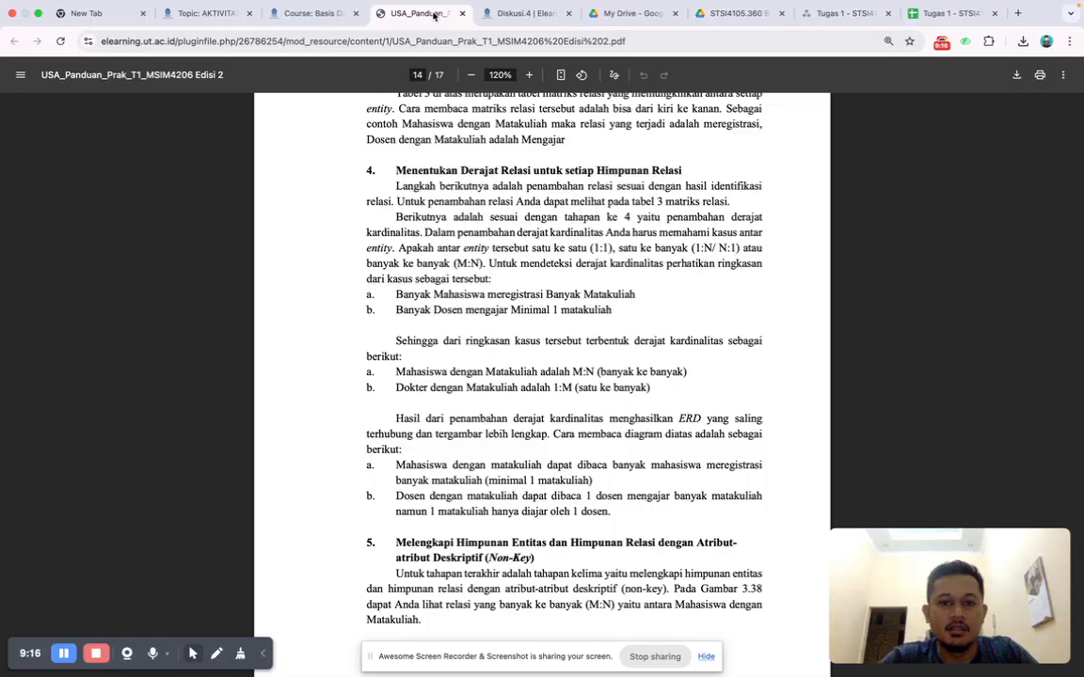
left_click(941, 14)
type("dengan Matakuliah")
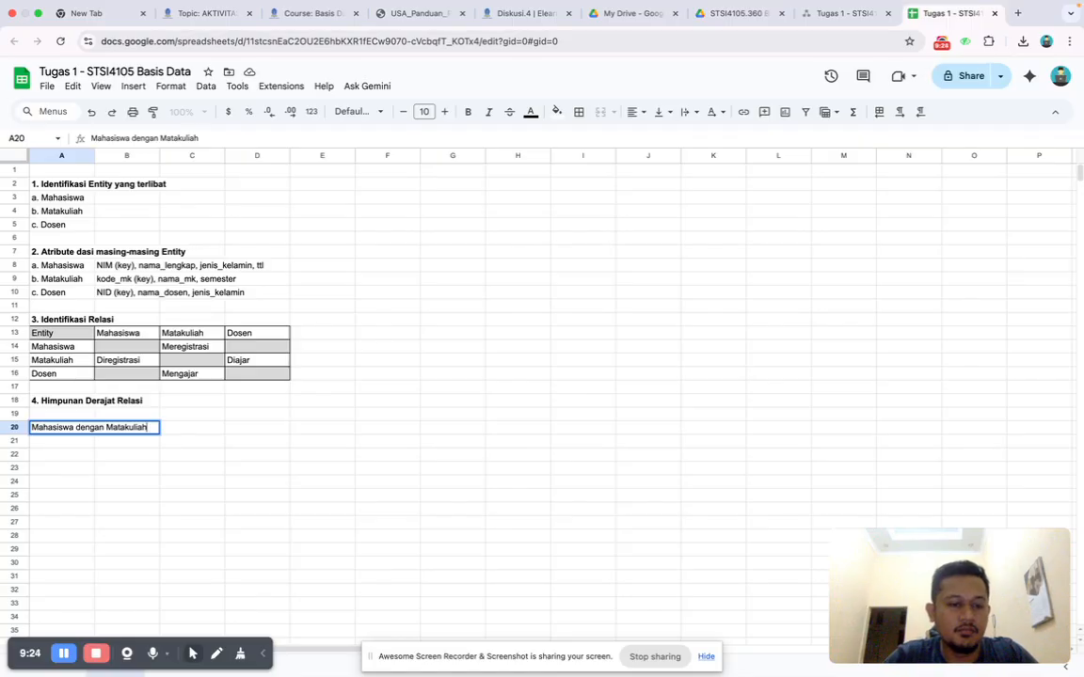
type(" M:N")
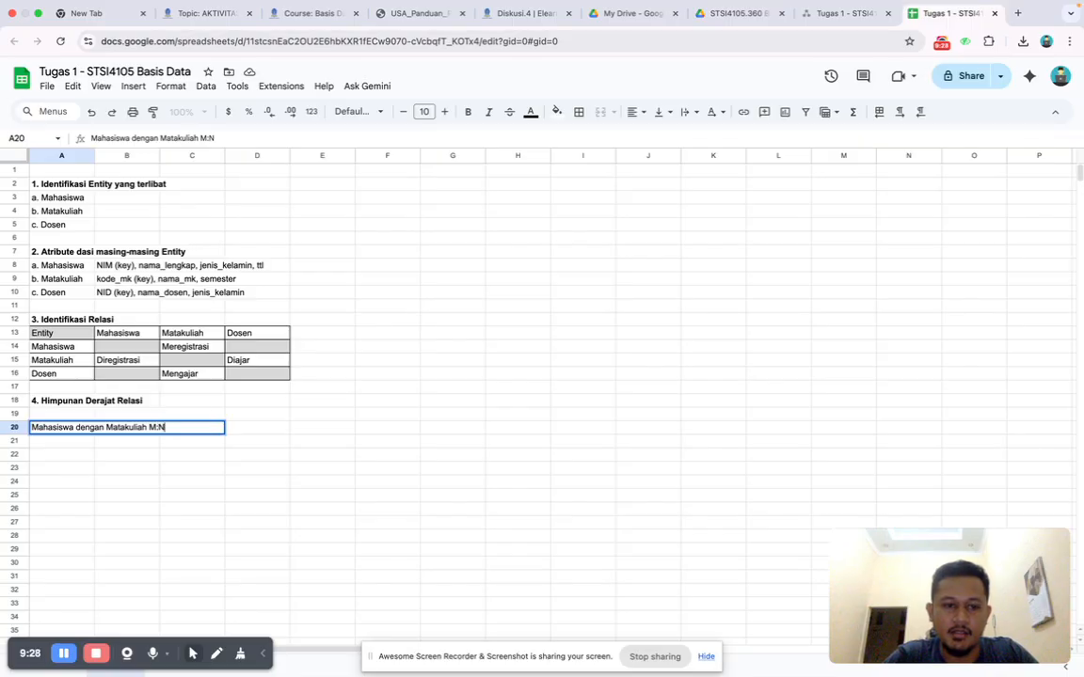
type(" (")
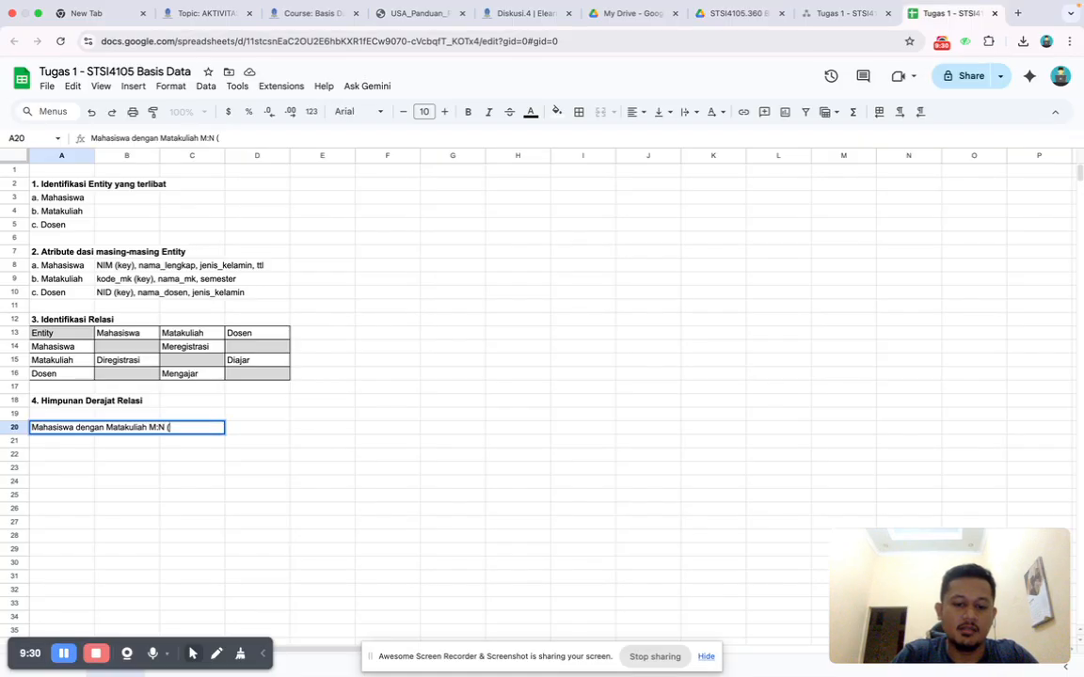
type("banyak ke banyak)")
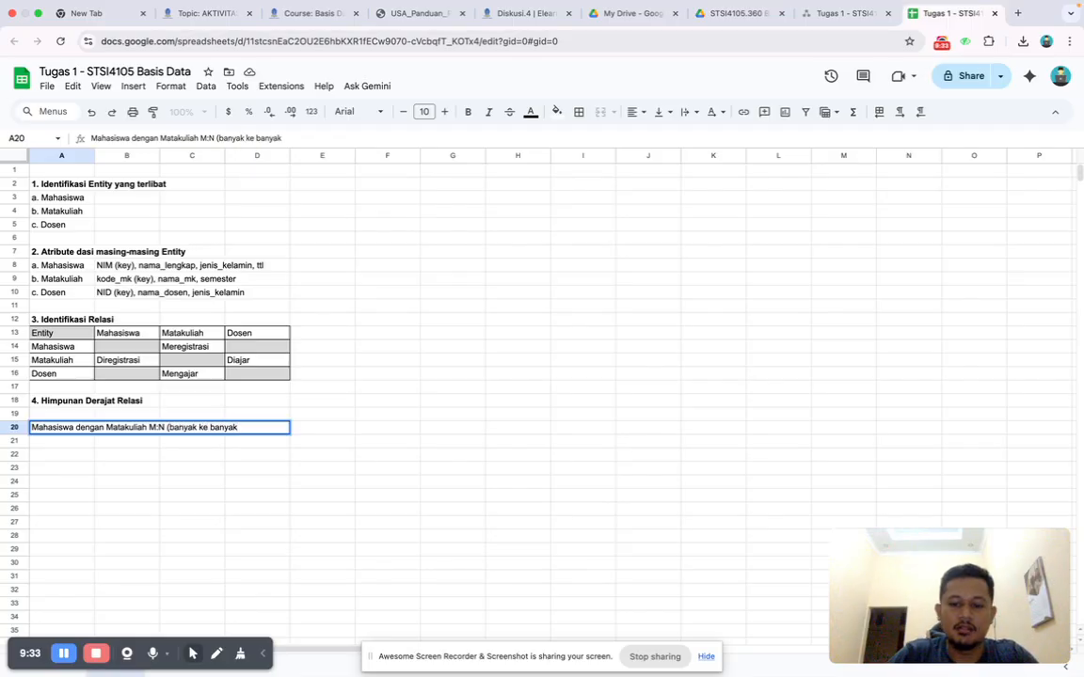
key("Return")
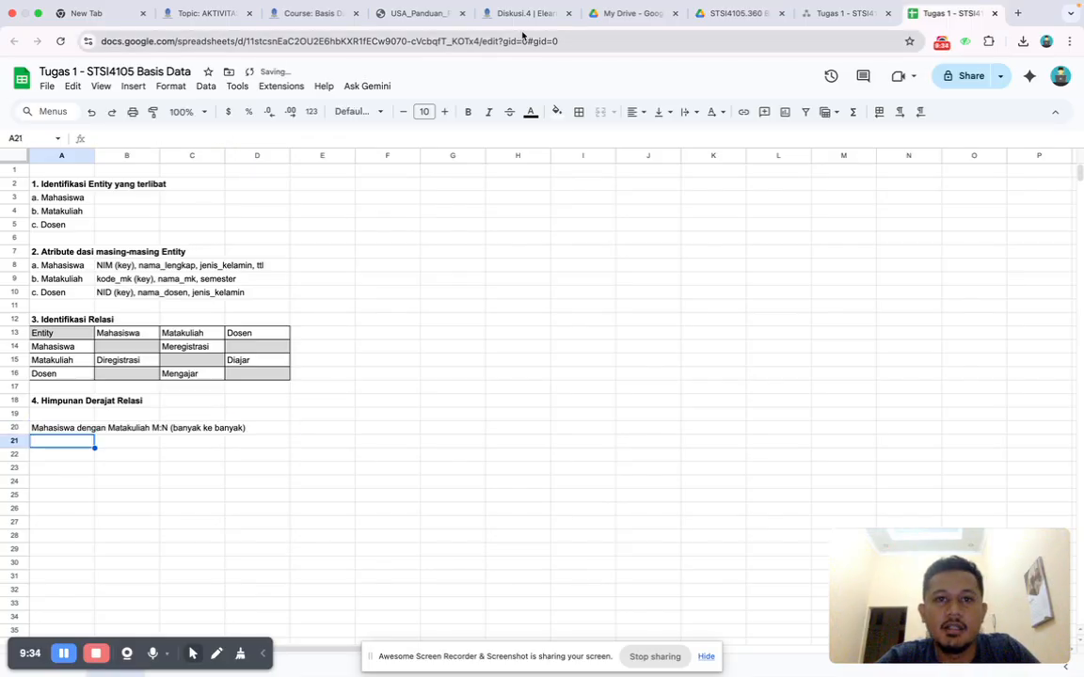
Check the guide and the Tugas 1 case text, and enter "Dosen dengan Matakuliah 1:M (satu ke banyak)" in cell A21.
left_click(420, 15)
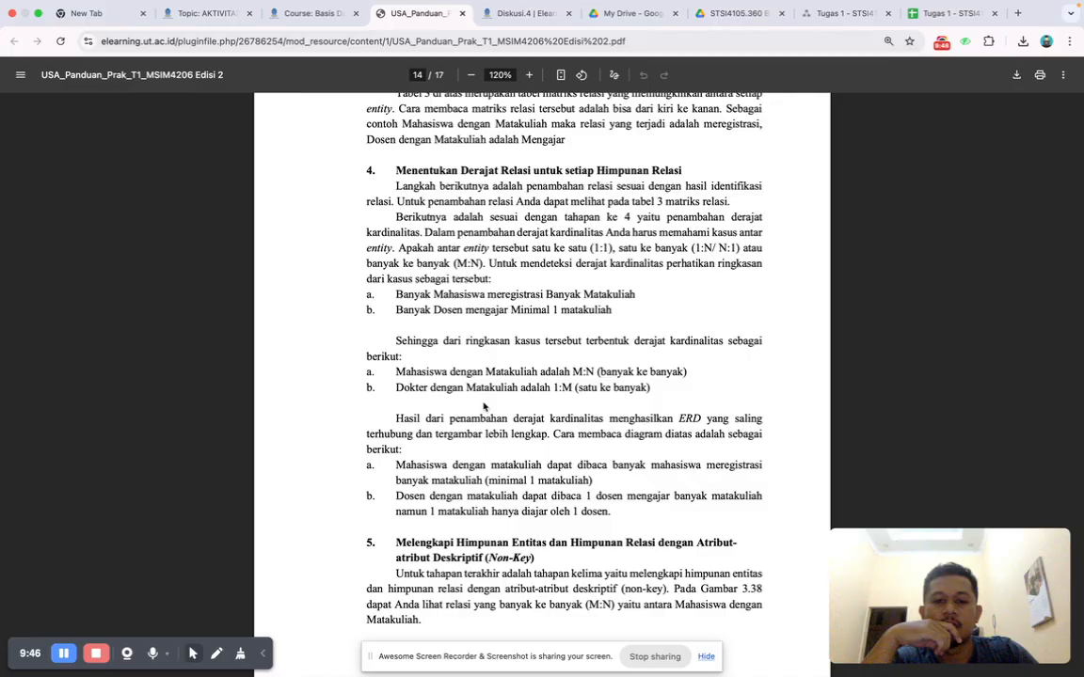
scroll(483, 406, "down", 2)
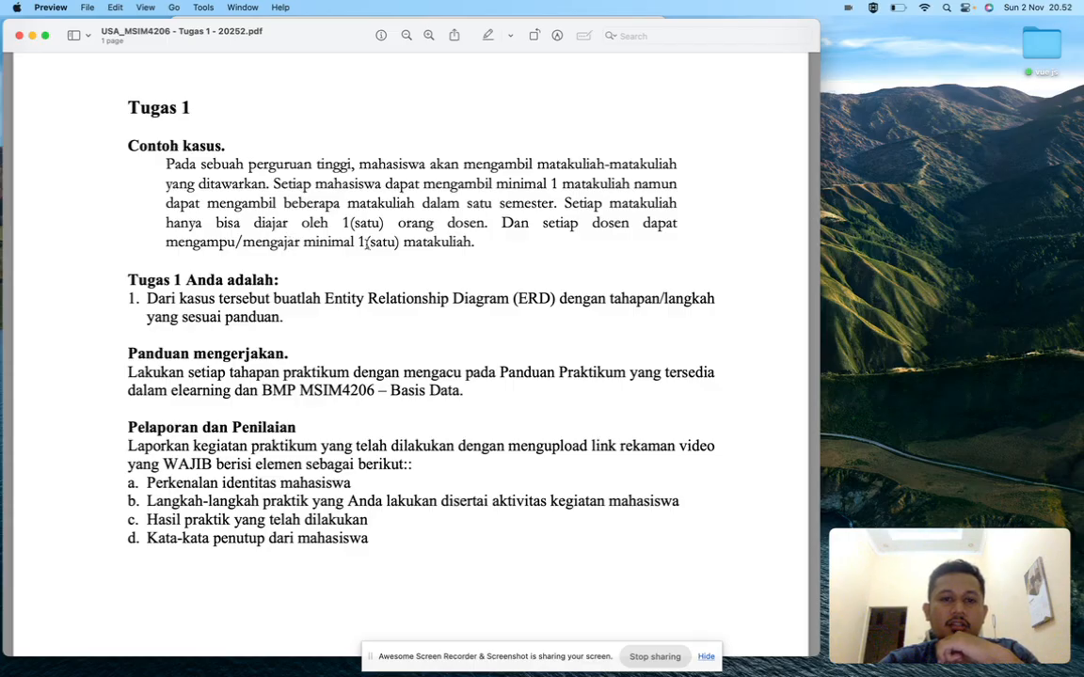
key("ctrl+Right")
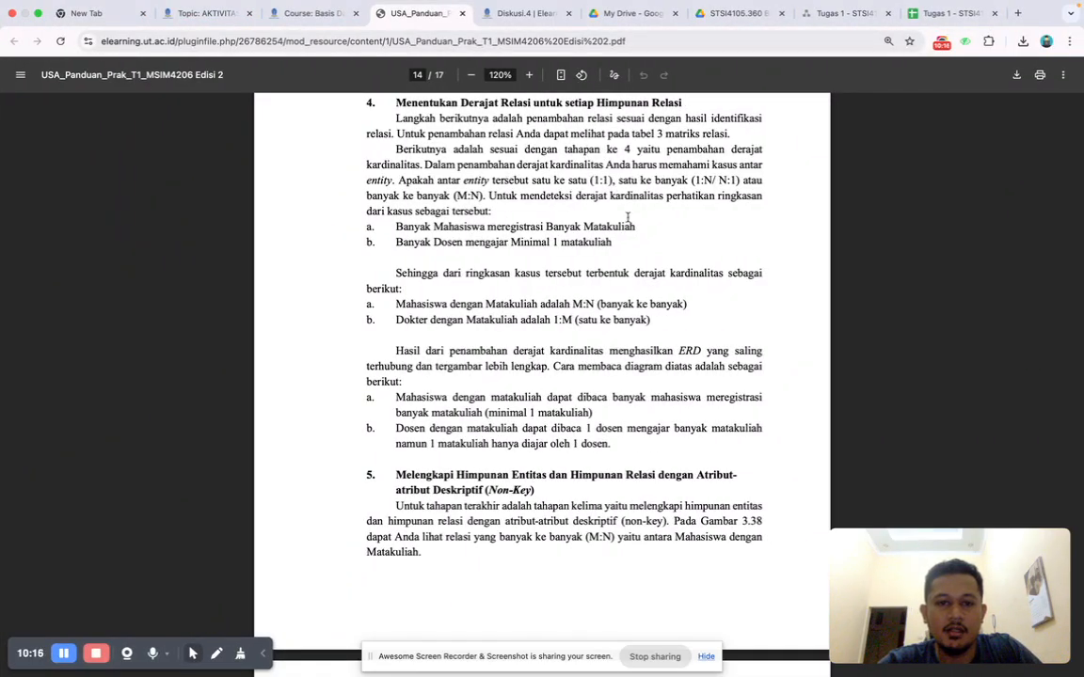
left_click(940, 14)
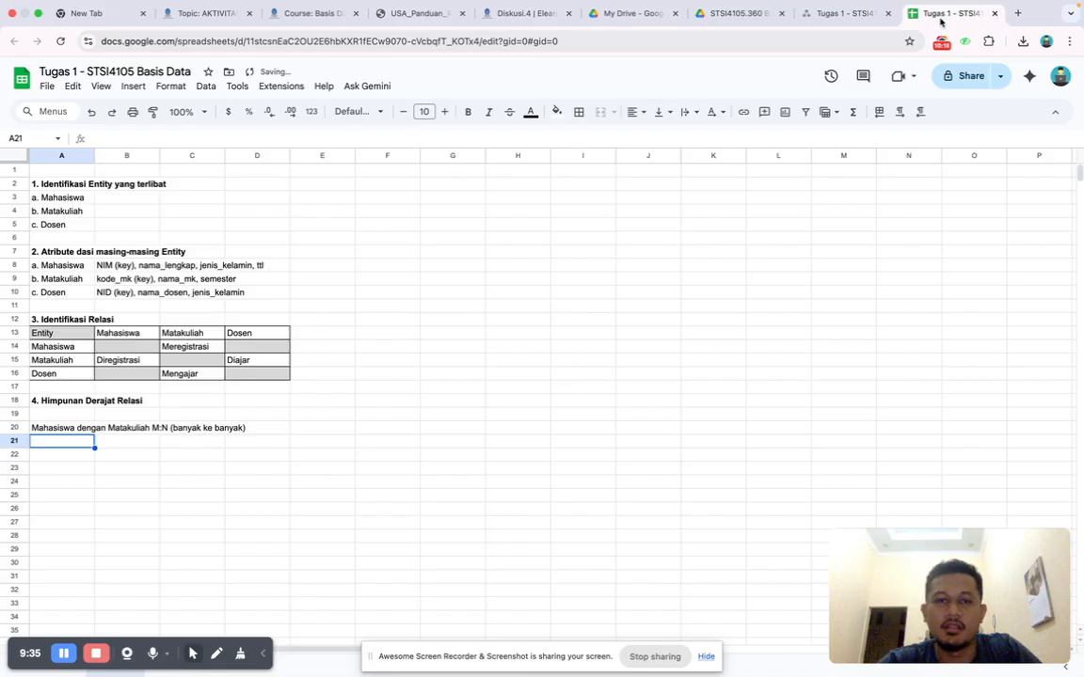
type("Dosen ")
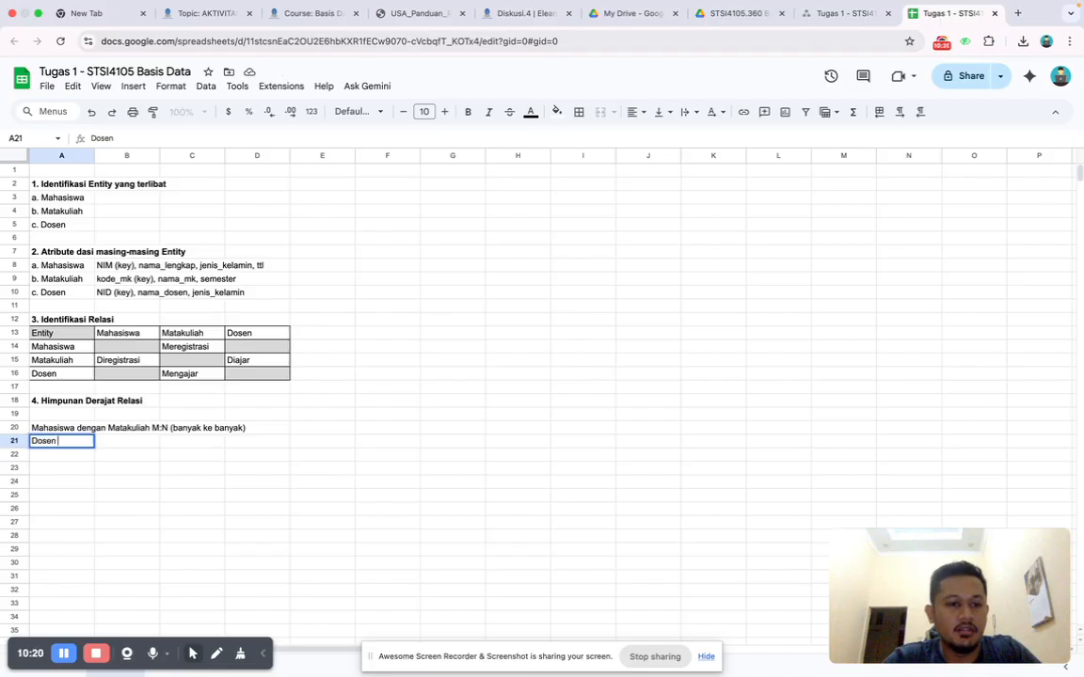
type("dengan Matakuliah 1:M")
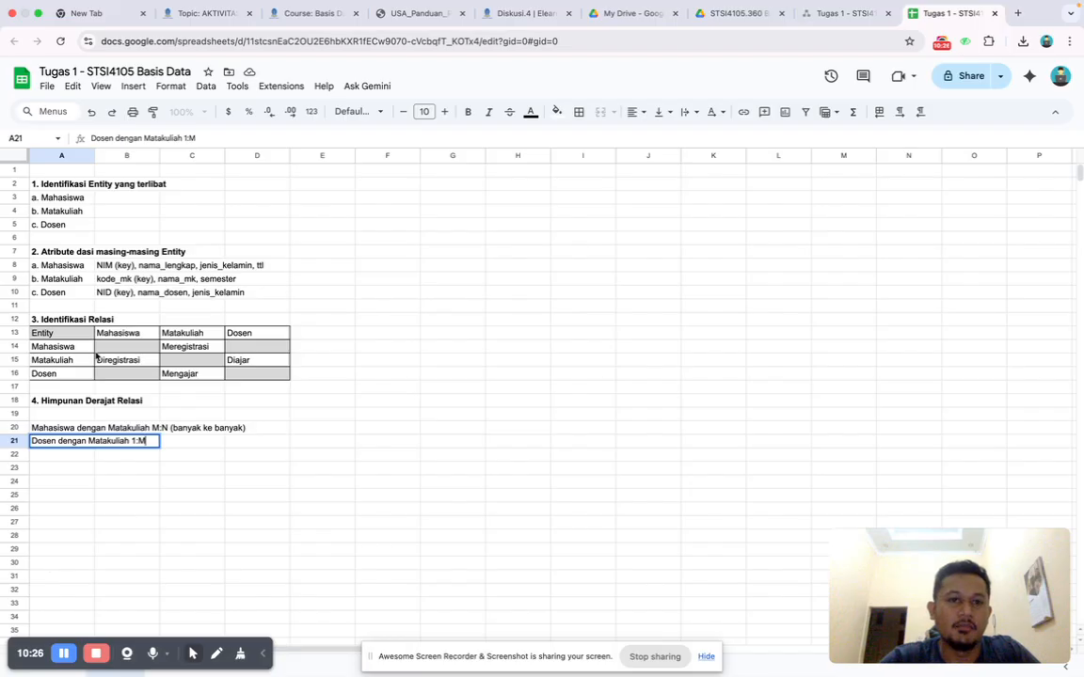
left_click(419, 18)
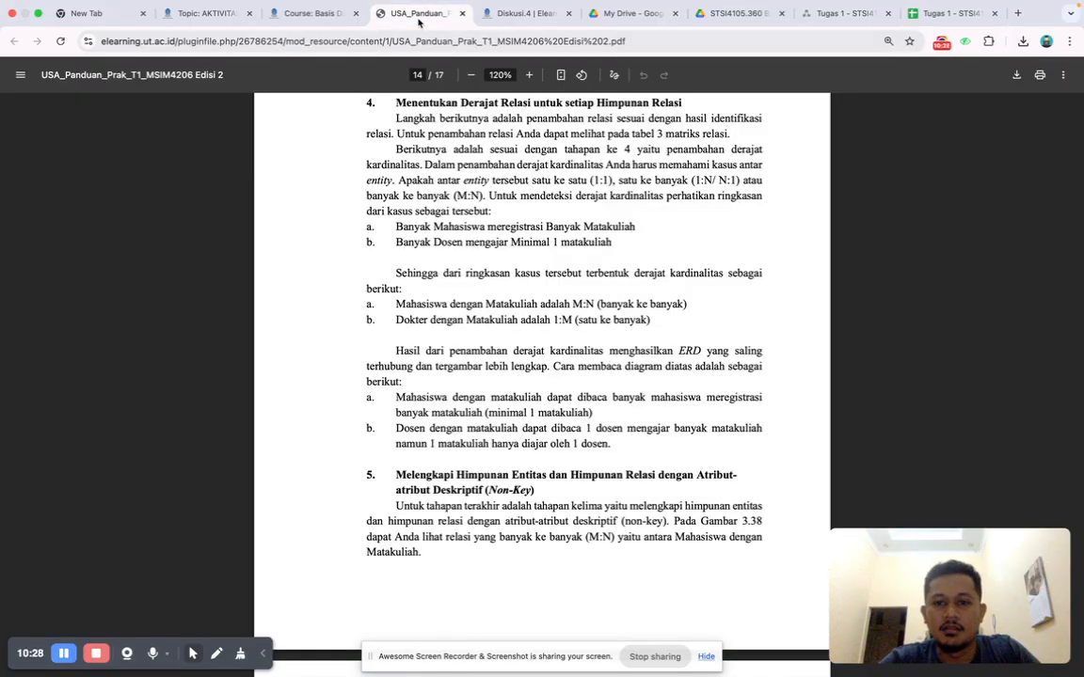
left_click(949, 17)
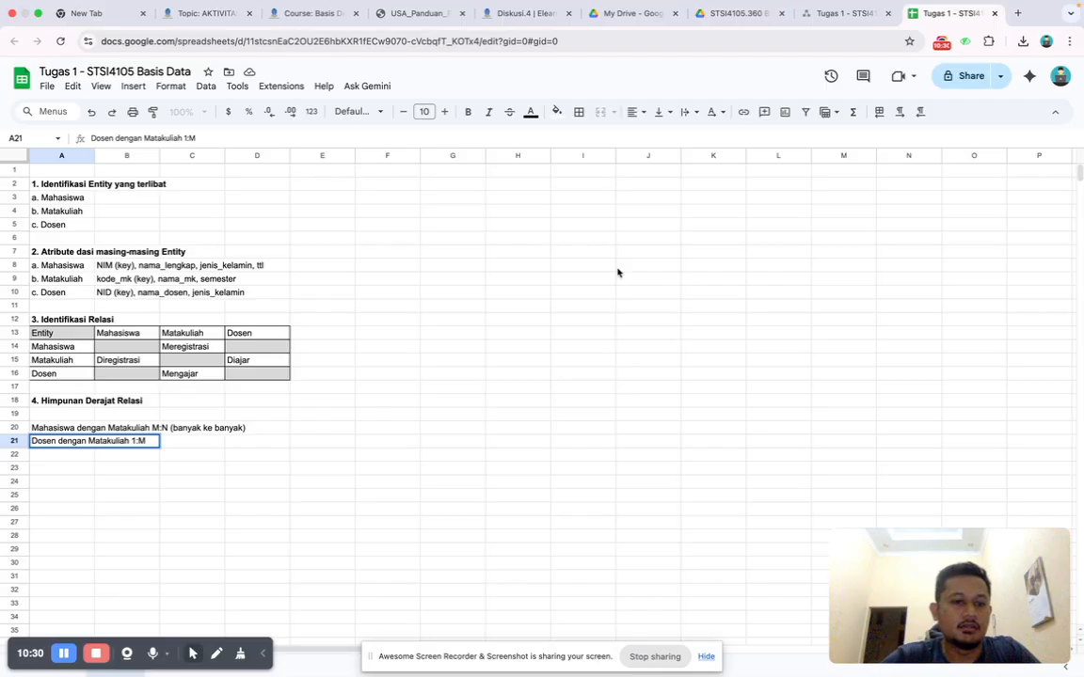
type("(satu")
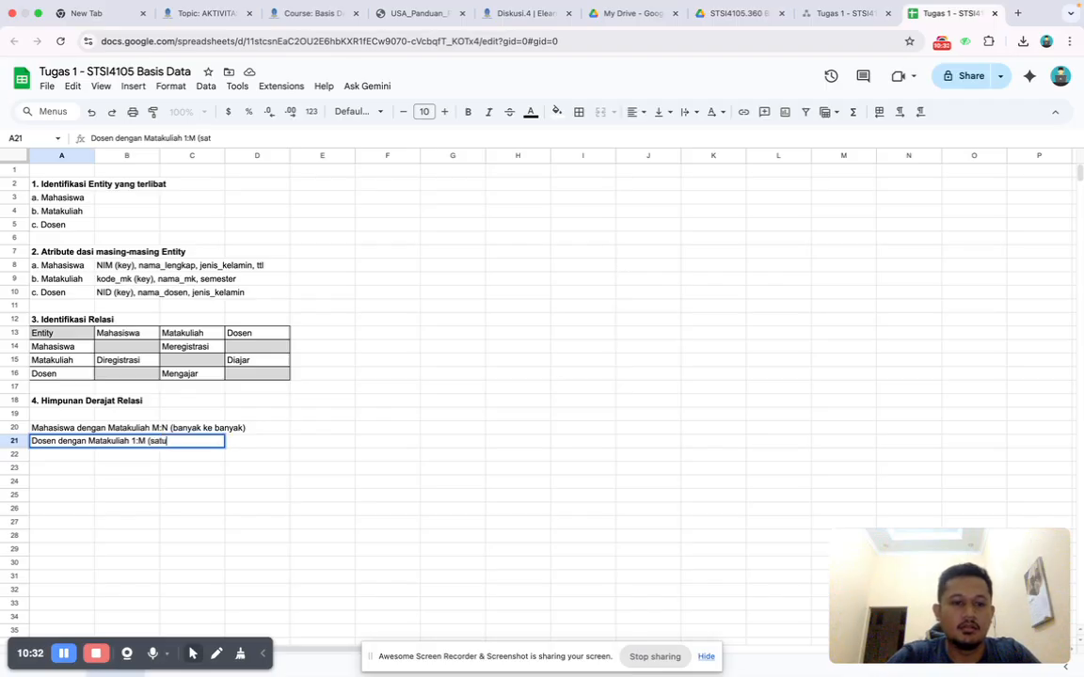
type(" ke banyak")
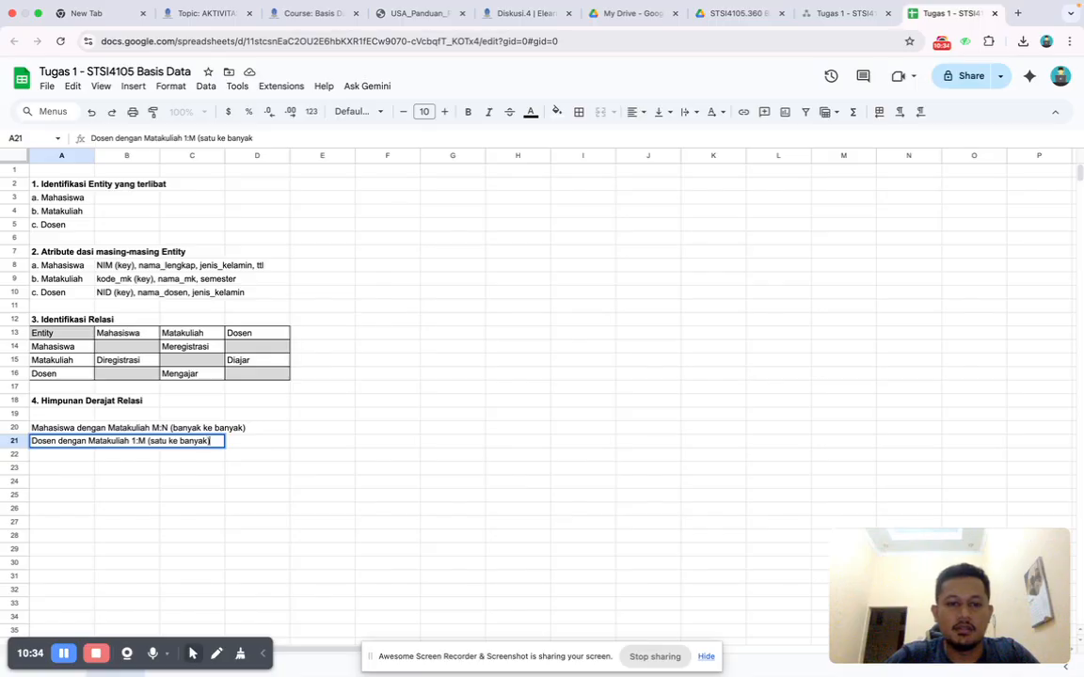
key("Return")
key("Down")
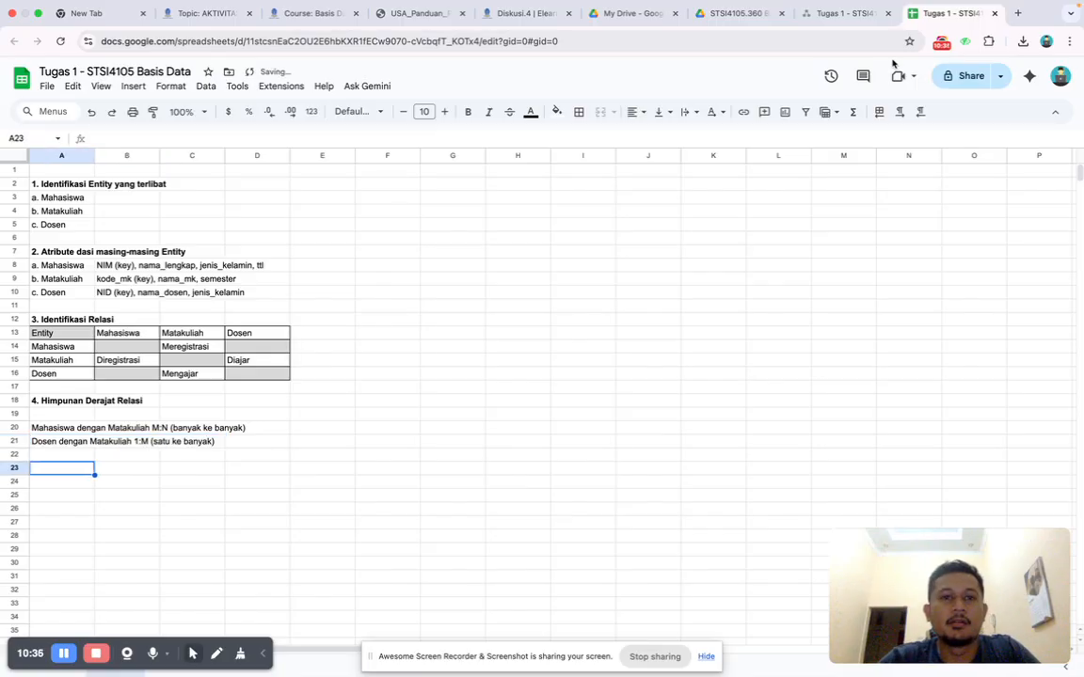
Read the guide's cardinality explanation, section 5 on non-key attributes, and the final university ERD in Gambar 3.
left_click(414, 29)
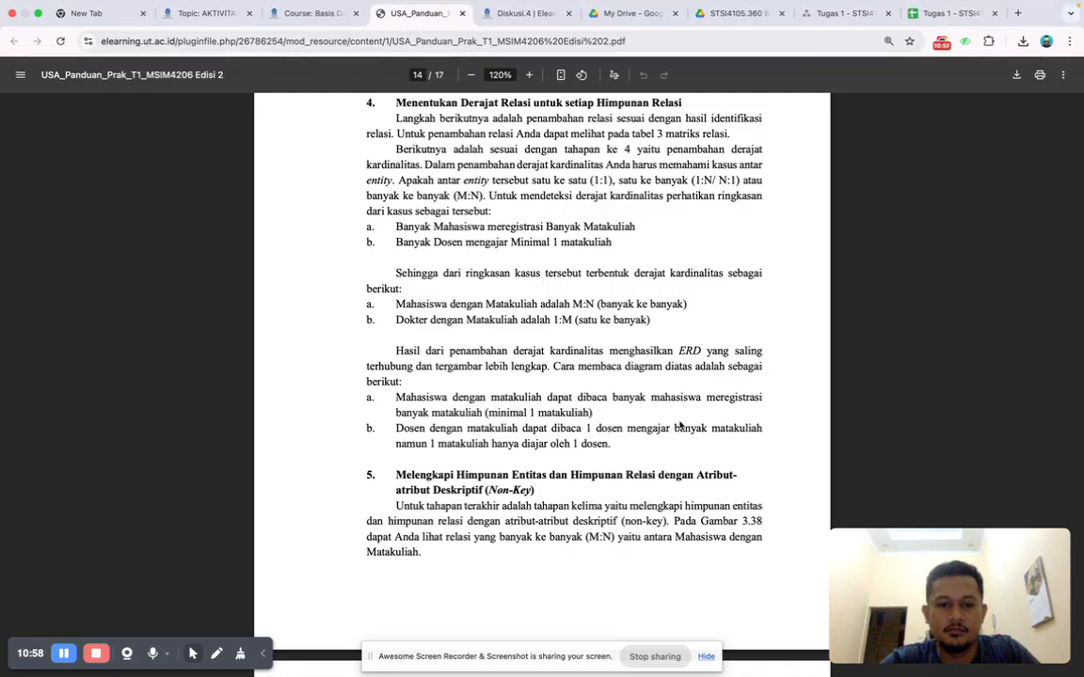
left_click(952, 15)
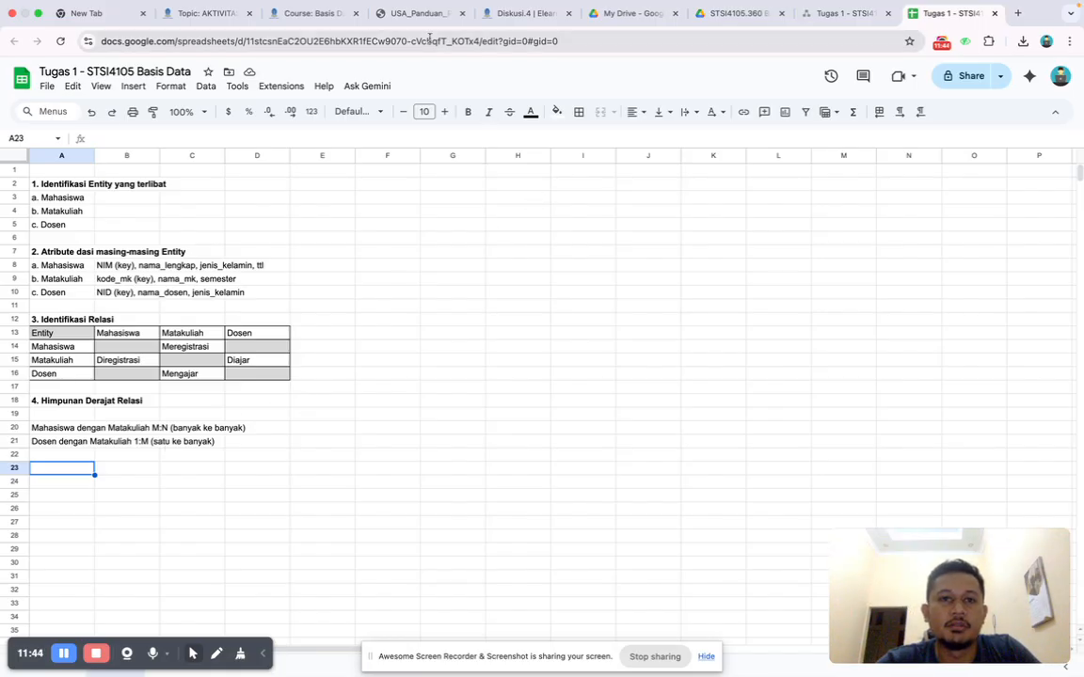
left_click(415, 14)
scroll(511, 442, "down", 2)
scroll(511, 443, "down", 3)
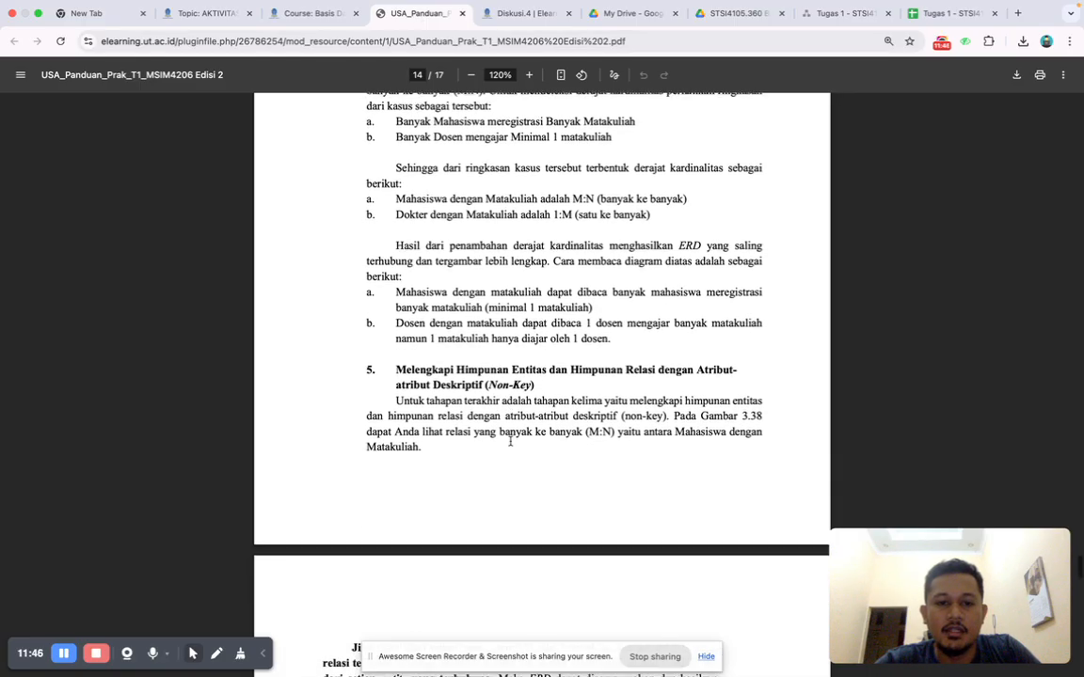
scroll(511, 442, "down", 2)
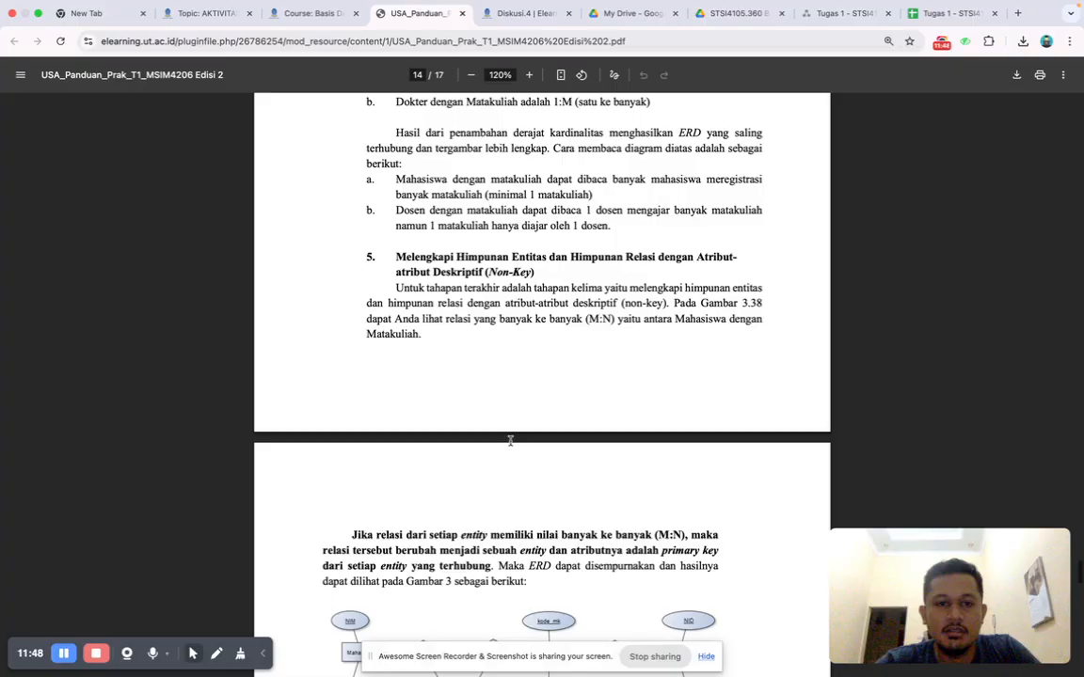
scroll(510, 441, "down", 1)
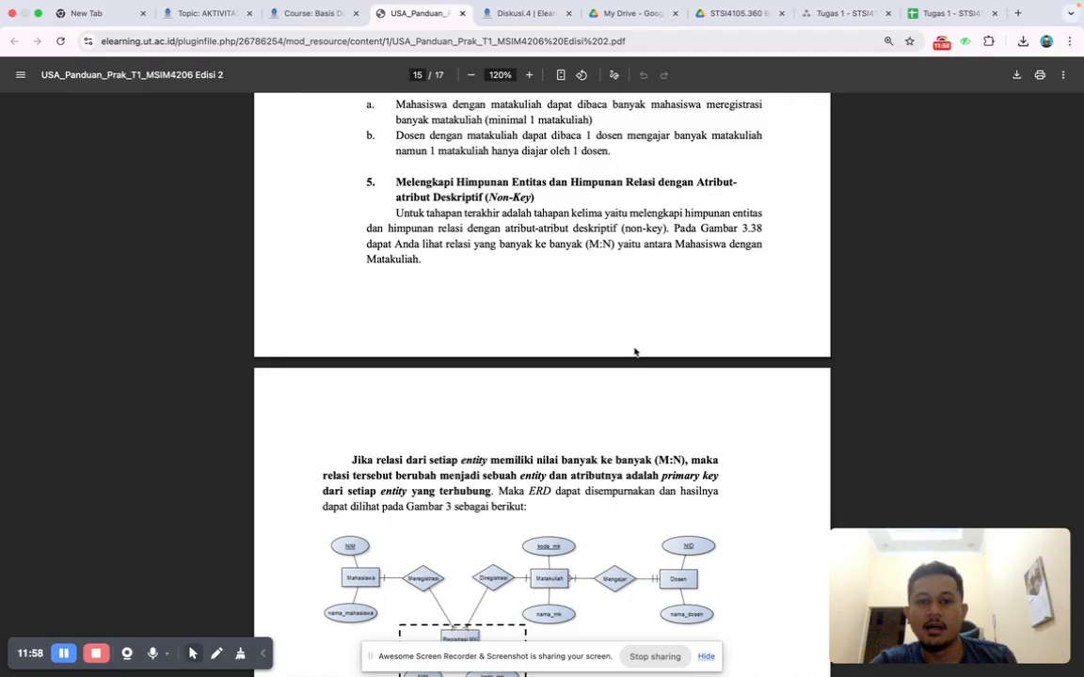
scroll(635, 351, "down", 2)
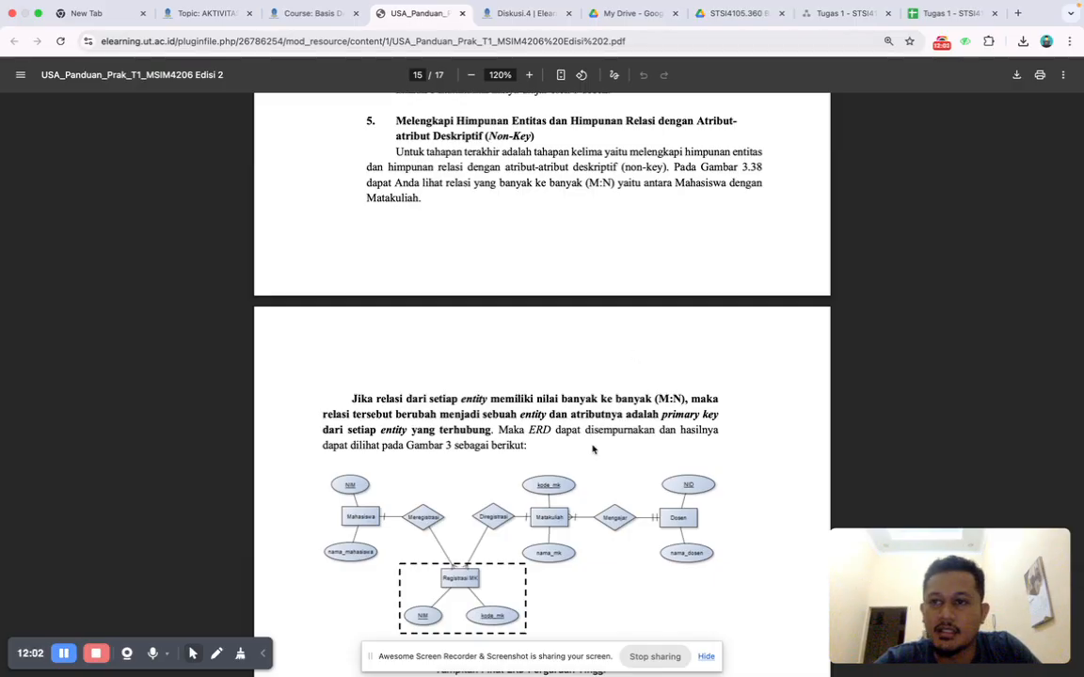
scroll(529, 472, "down", 2)
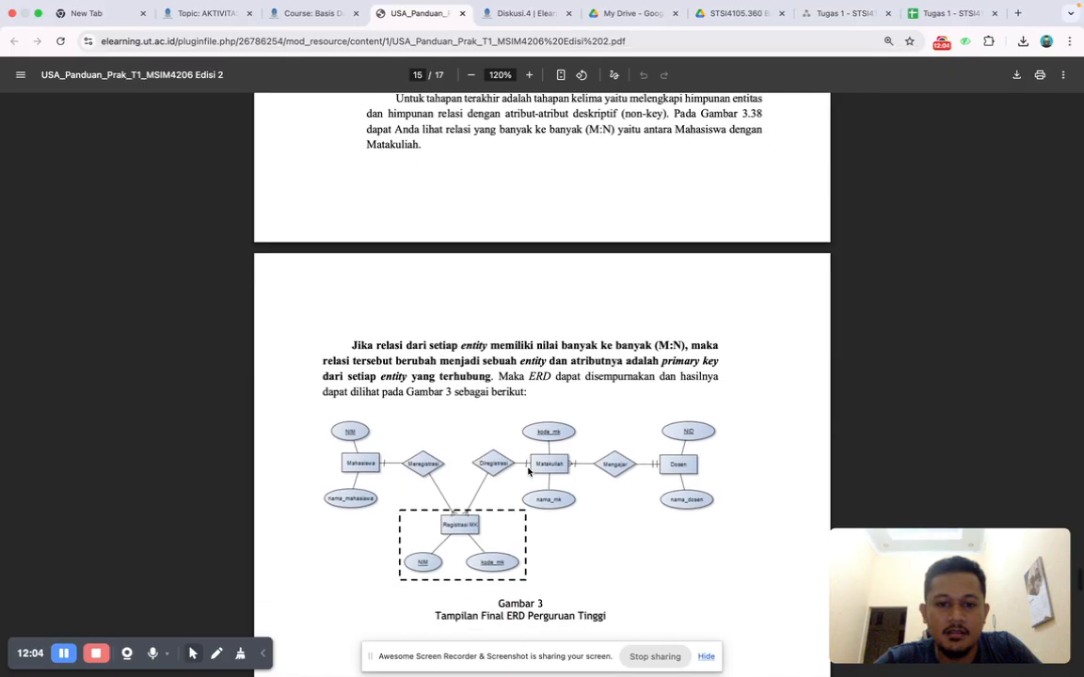
scroll(529, 472, "up", 2)
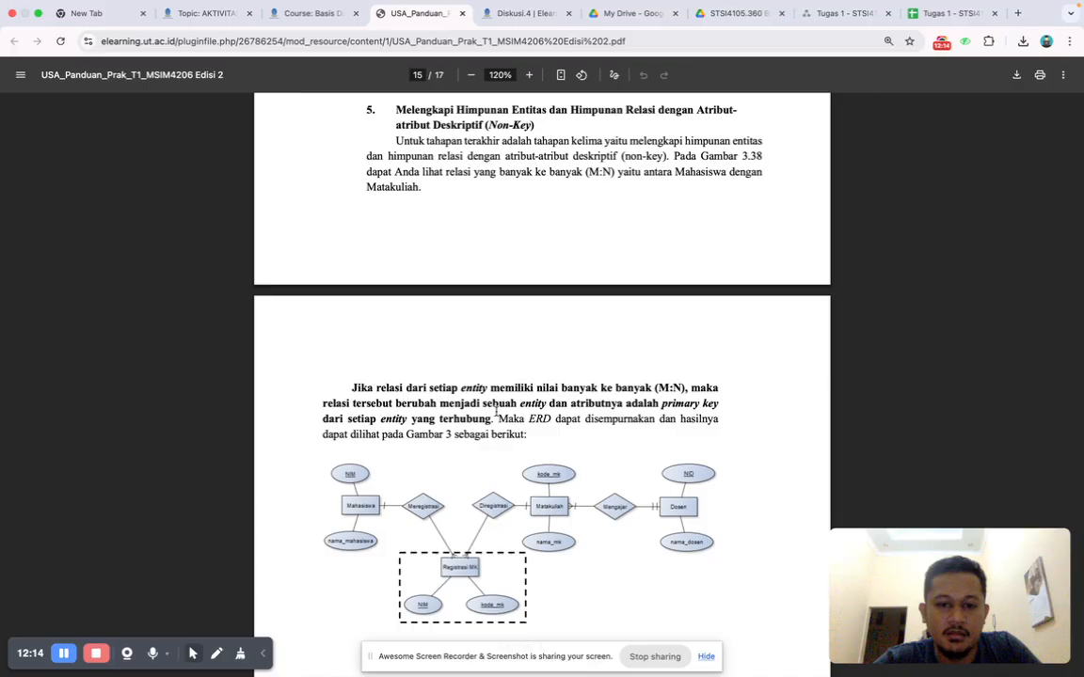
scroll(496, 411, "down", 1)
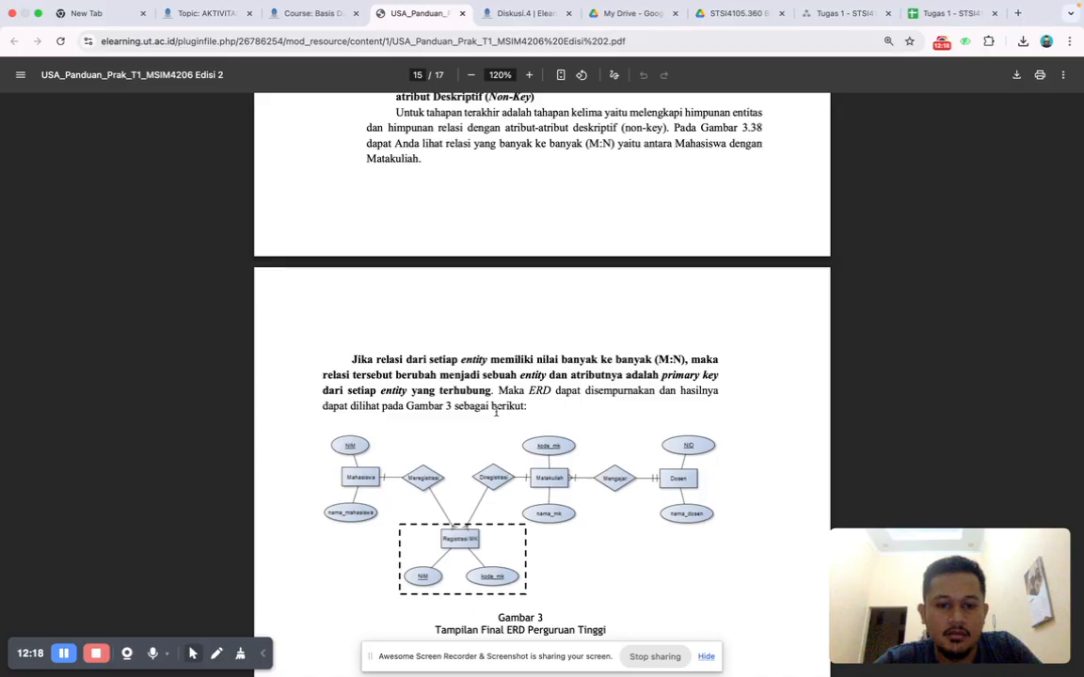
scroll(495, 411, "down", 2)
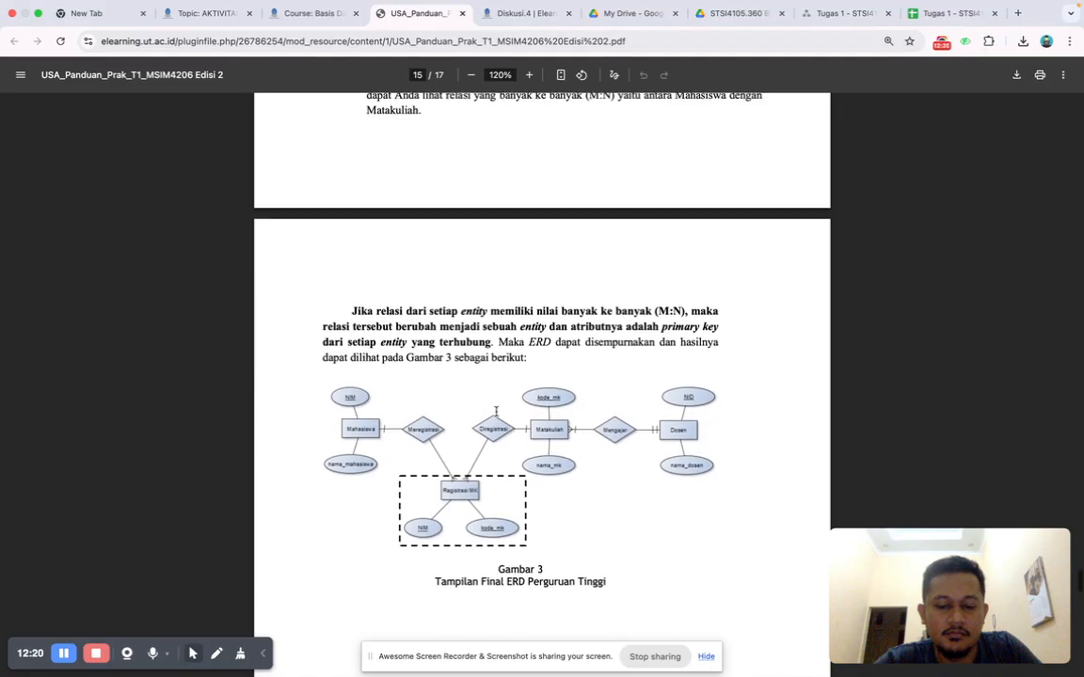
scroll(496, 411, "down", 1)
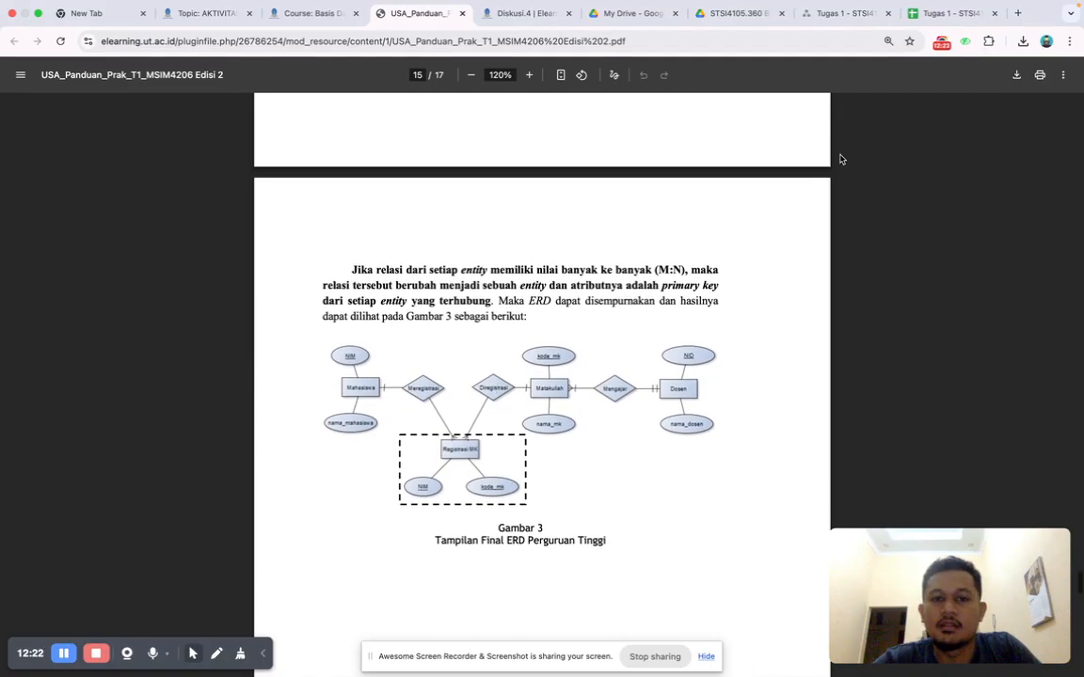
In the assignment spreadsheet, enter the heading "5. Membuat gambar ERD yang dilengkapi dengan attribute non key," in cell A23 and make it bold.
left_click(940, 14)
type("5. M")
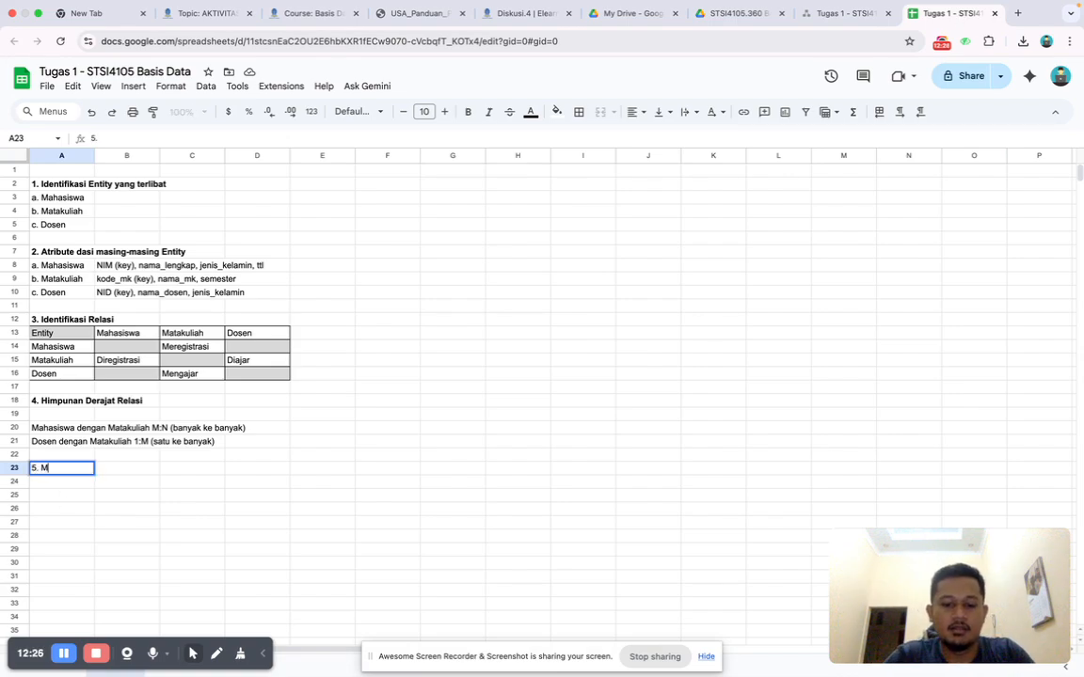
type("embu")
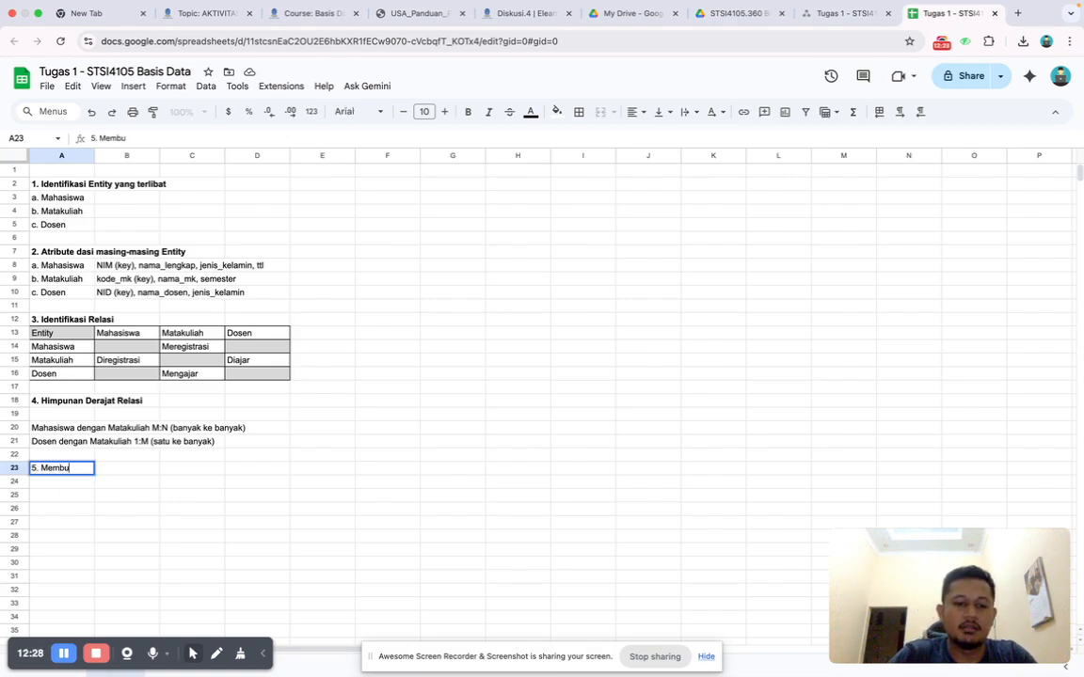
type("at gambar ER")
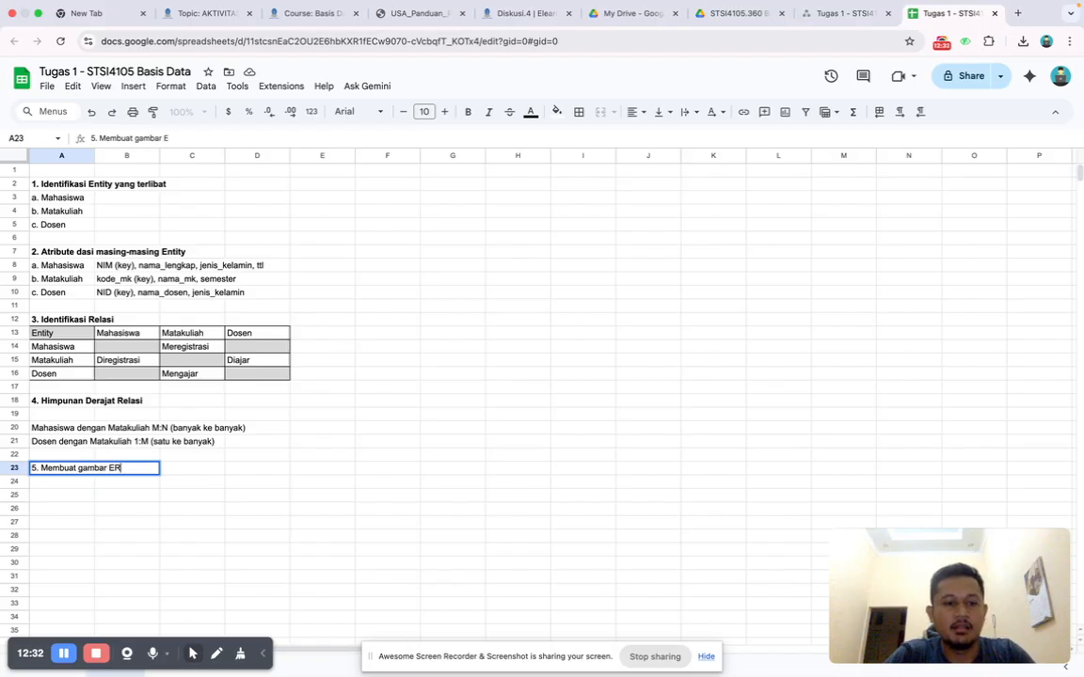
type("D yang s")
key("BackSpace")
type("dilengkapi dengan attribute non")
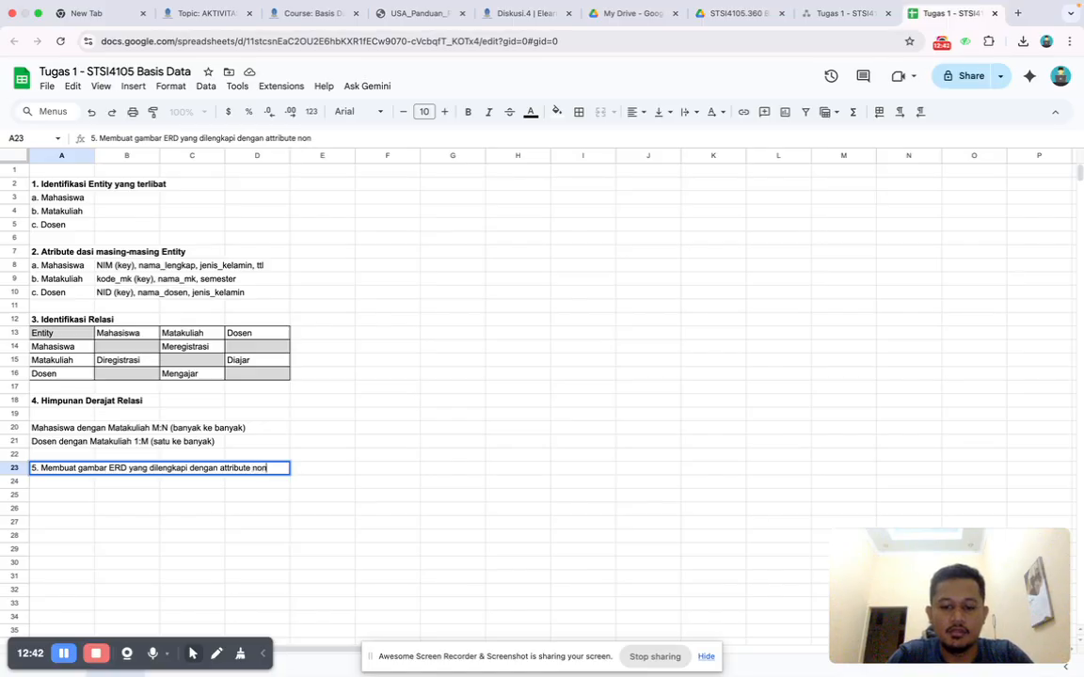
type(" key,")
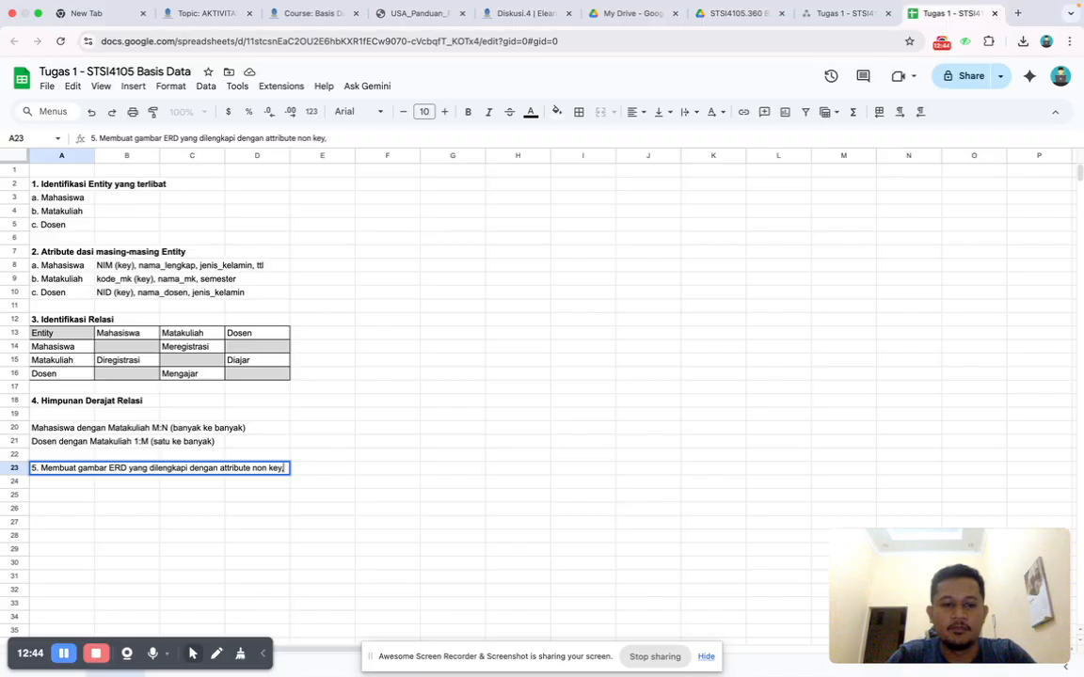
left_click(53, 456)
left_click(38, 472)
key("super+b")
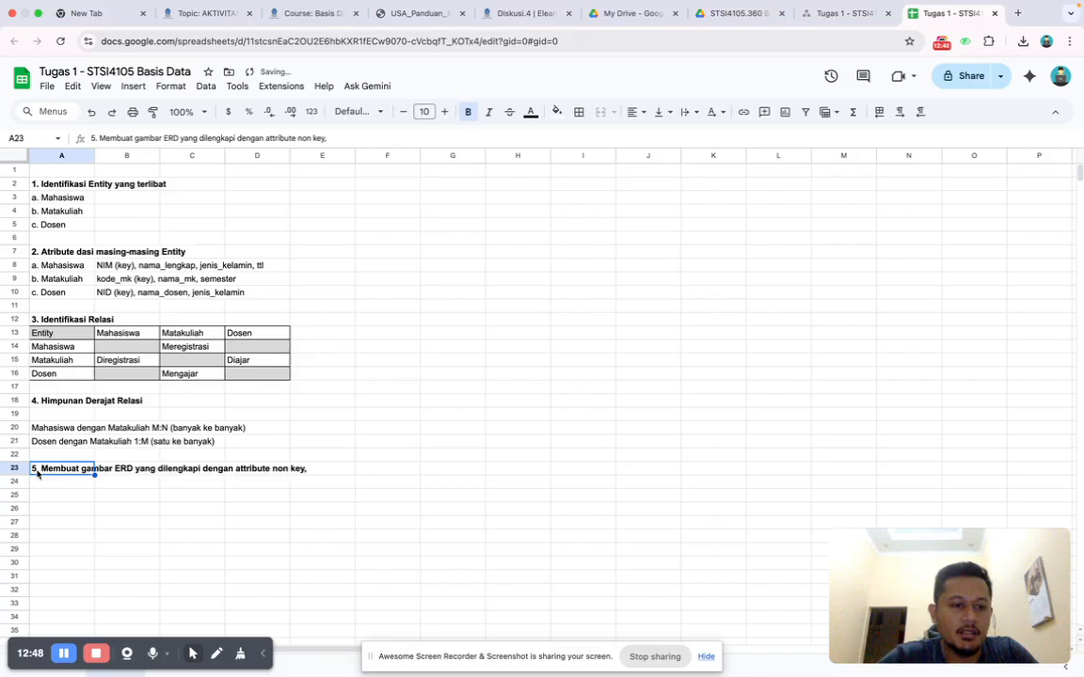
Review the final university ERD in Gambar 3 of the guide.
left_click(247, 469)
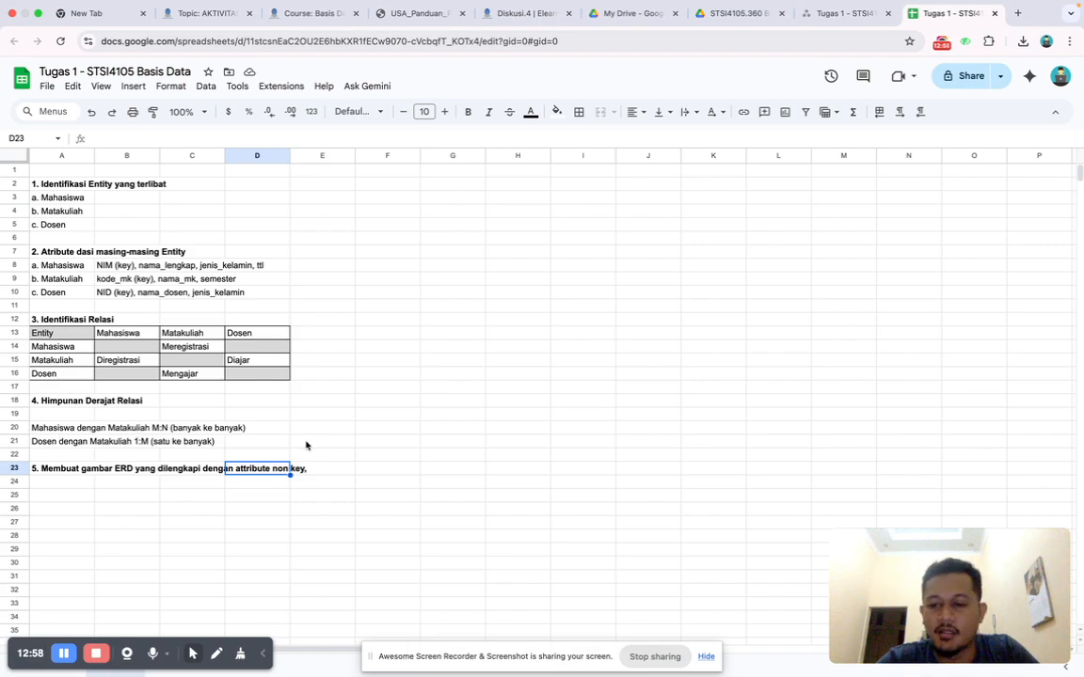
left_click(399, 24)
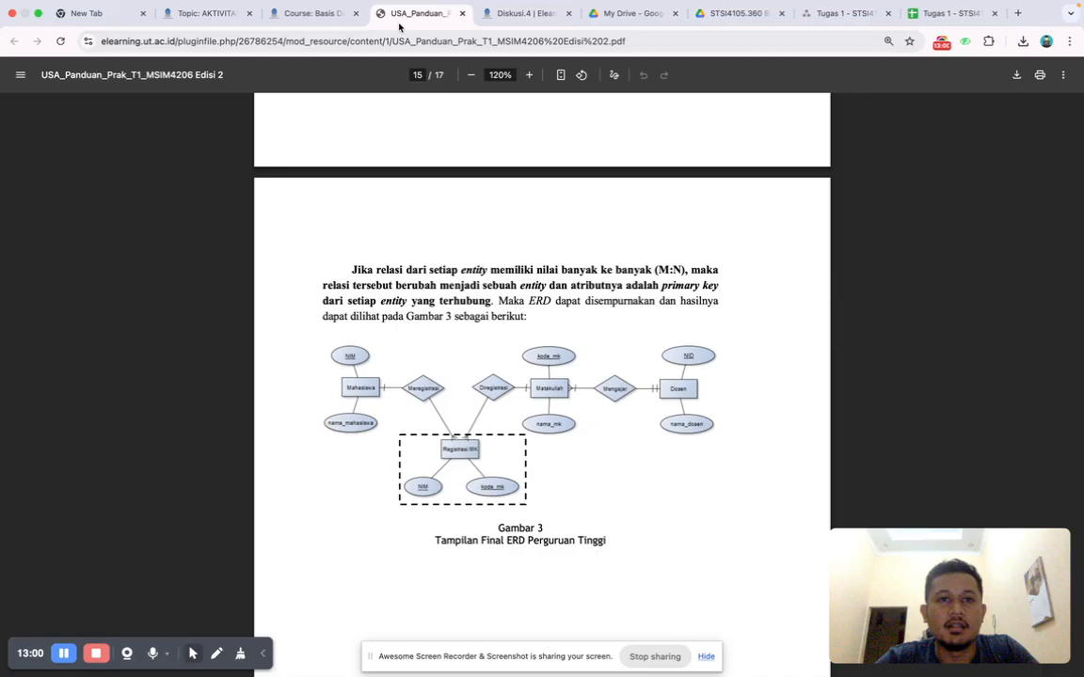
scroll(459, 358, "down", 2)
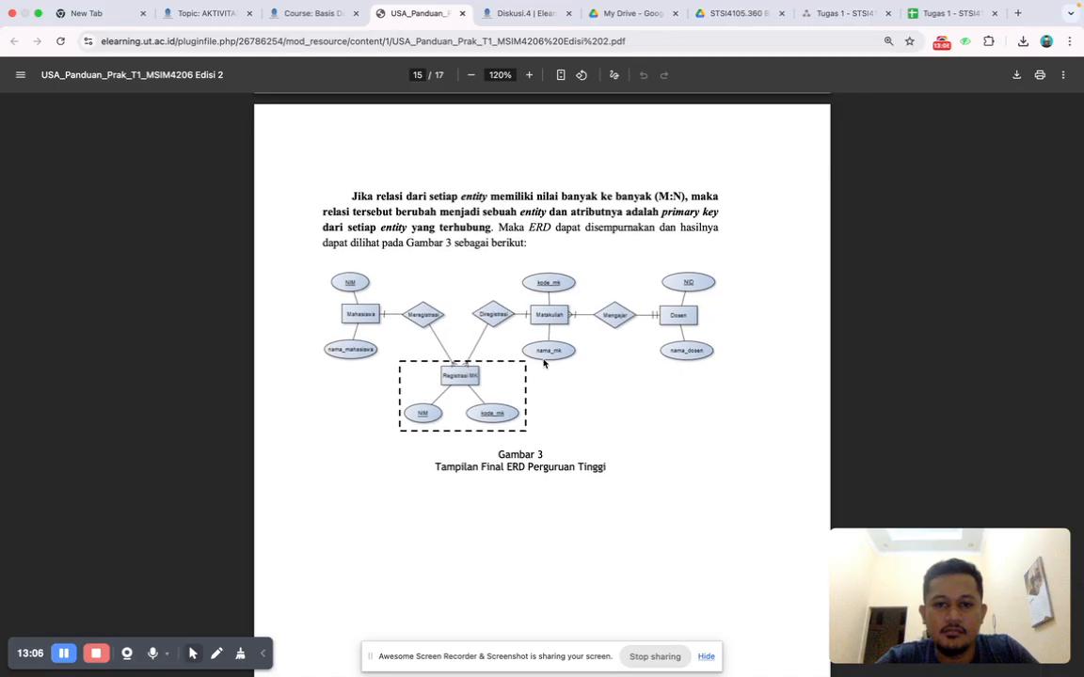
Switch to the draw.io diagram, add a rectangle labelled "Mahasiswa", and place it in the upper-left area of the page.
left_click(842, 14)
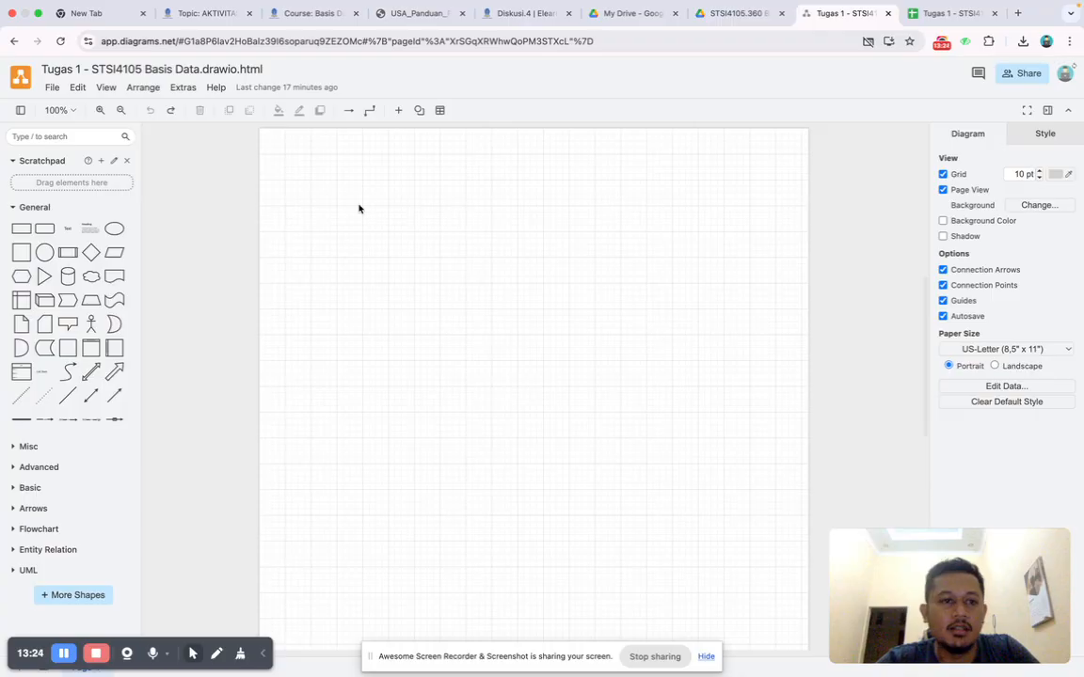
left_click(27, 232)
double_click(538, 396)
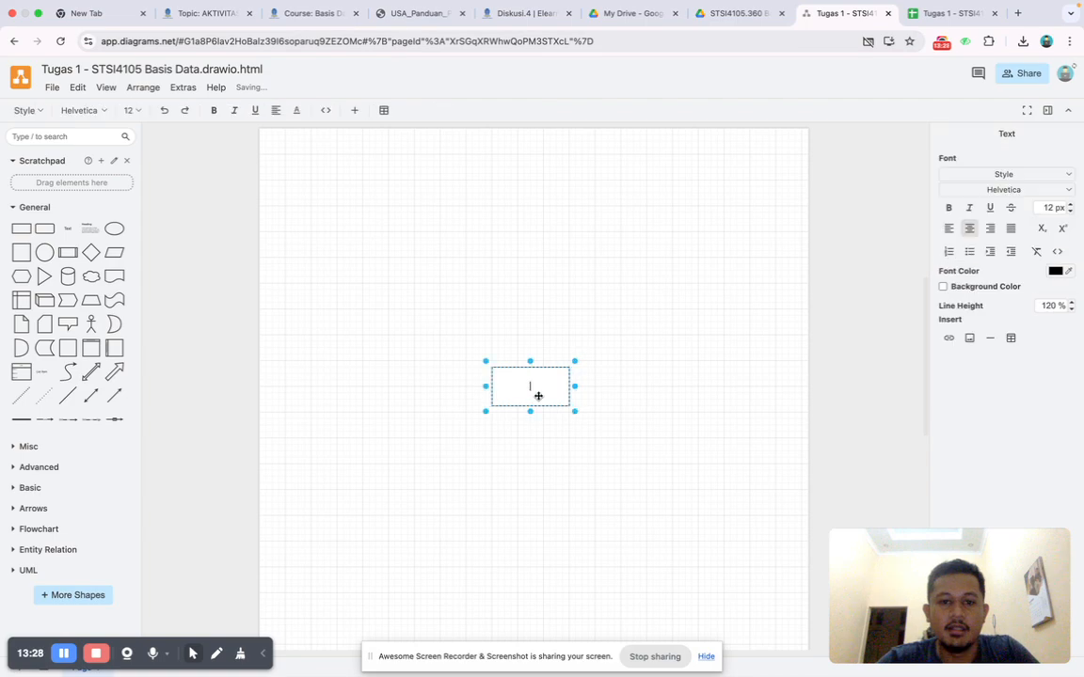
type("Mahasiswa")
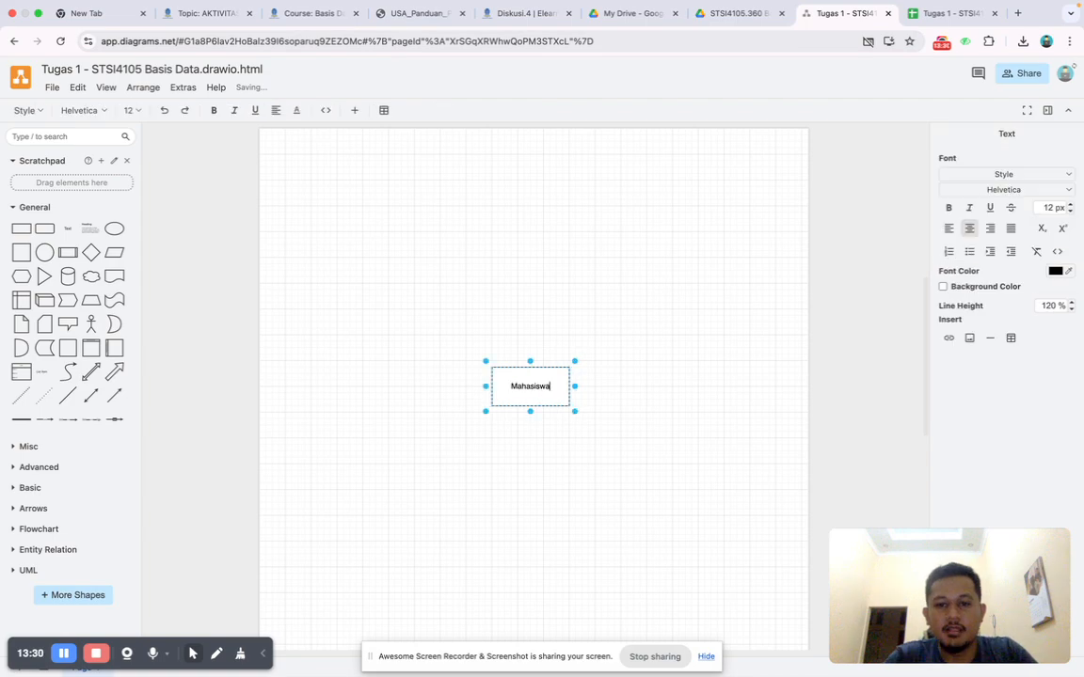
left_click(552, 351)
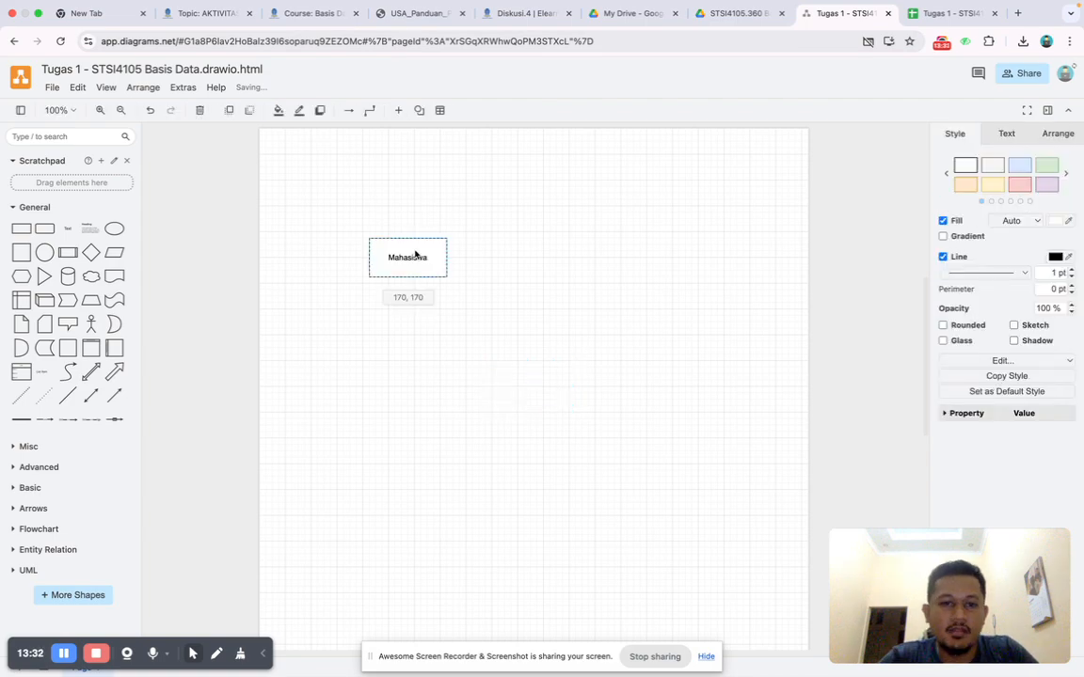
left_click_drag(414, 254, 389, 262)
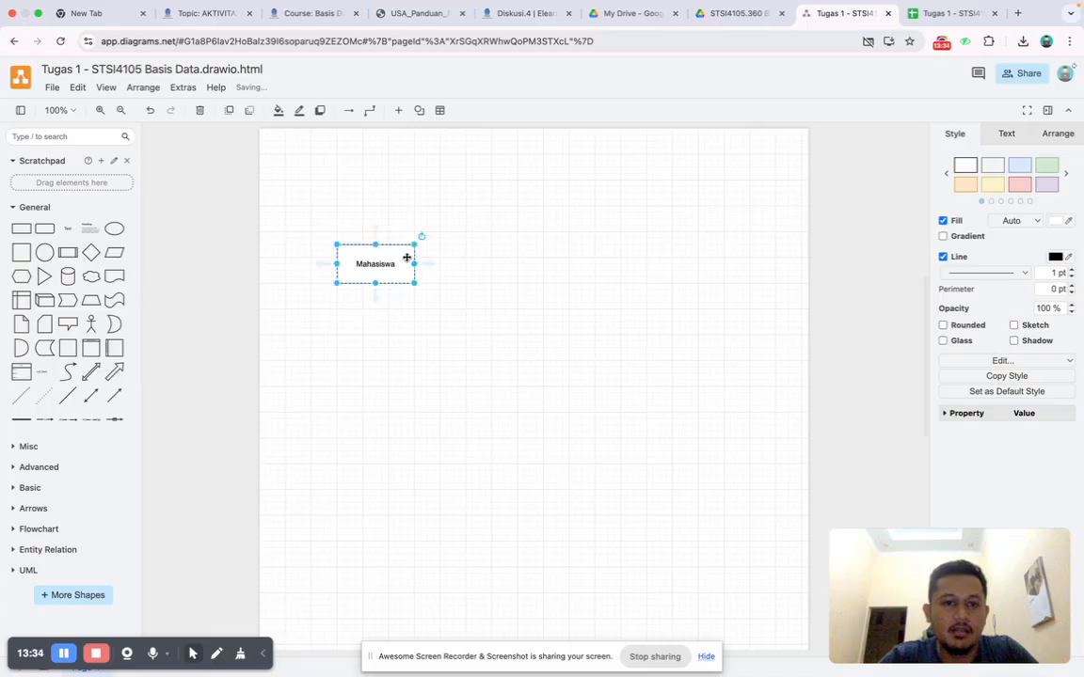
Duplicate the Mahasiswa rectangle to its right, in line with it, and label the copy "Matakuliah".
key("super+v")
left_click_drag(412, 267, 508, 264)
double_click(533, 265)
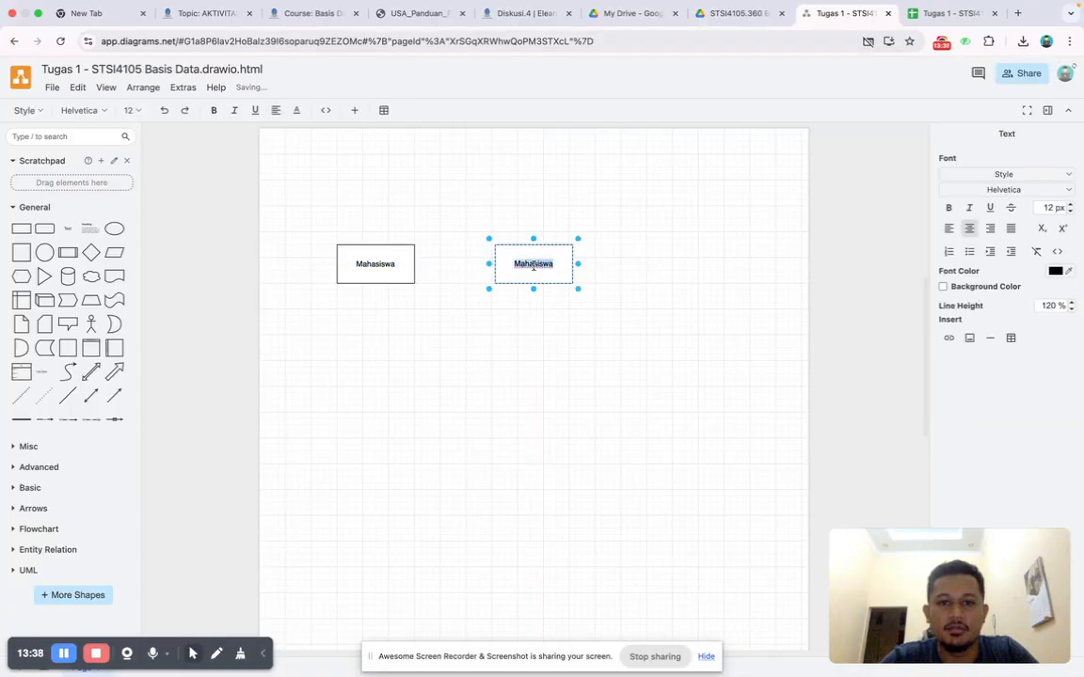
type("Matakul")
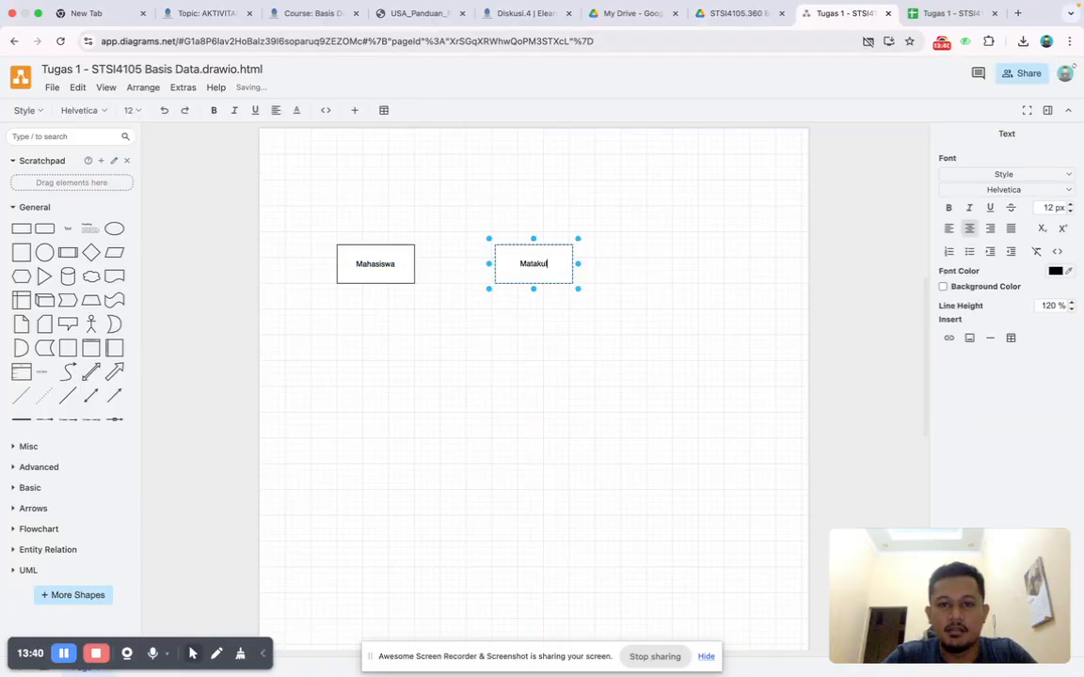
type("iah")
key("Escape")
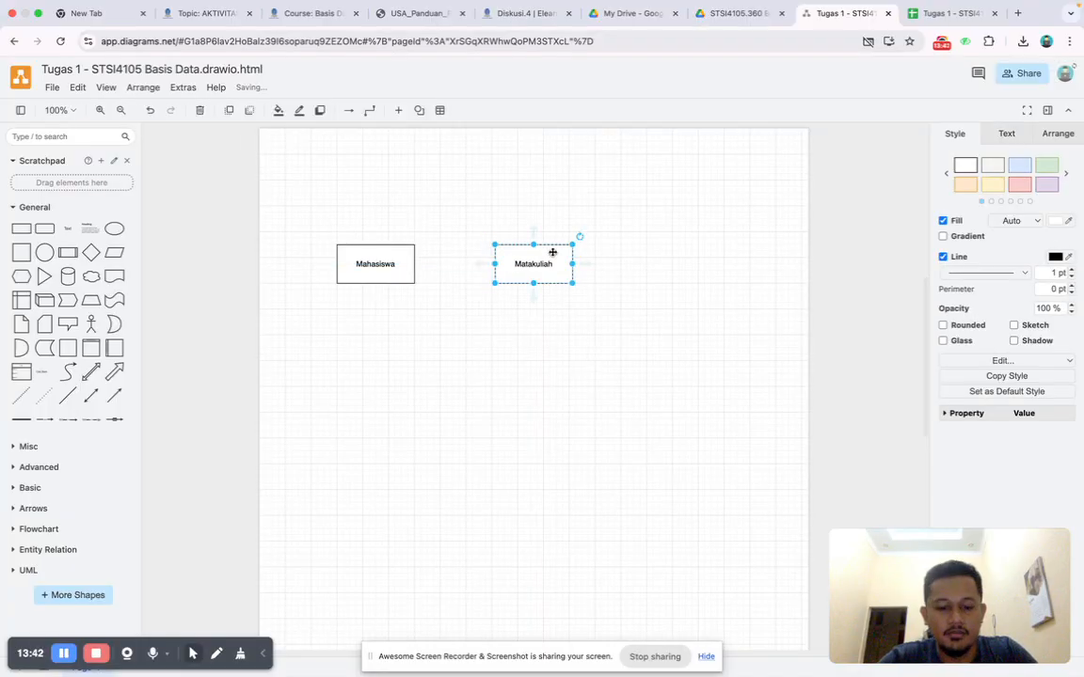
Duplicate the Matakuliah rectangle to its right, in line with it, and label the copy "Dosen".
key("super+v")
left_click_drag(574, 260, 684, 254)
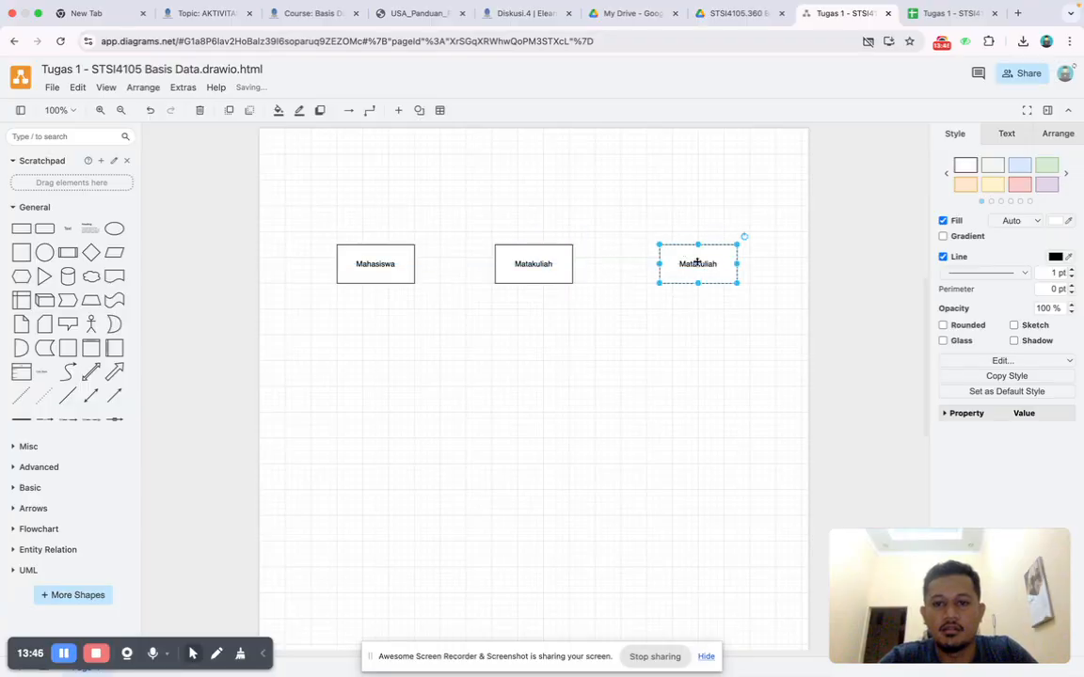
double_click(697, 264)
type("Dosen")
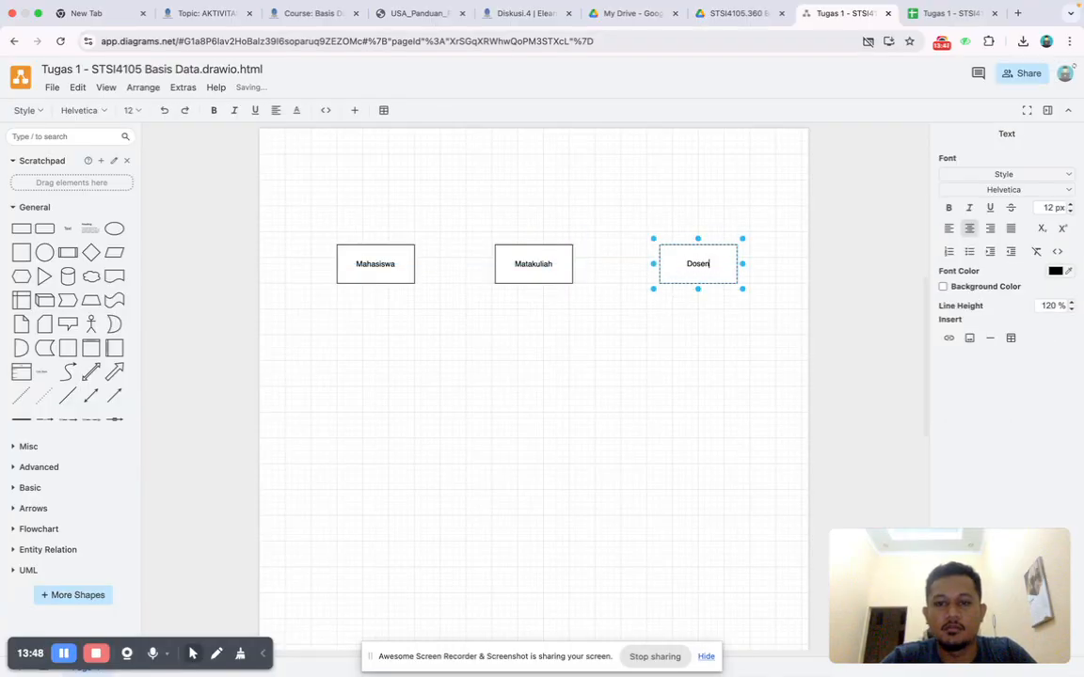
left_click(584, 396)
Review the Tugas 1 case text, Gambar 3 in the guide, and the entity attributes listed in the assignment spreadsheet.
key("ctrl+Left")
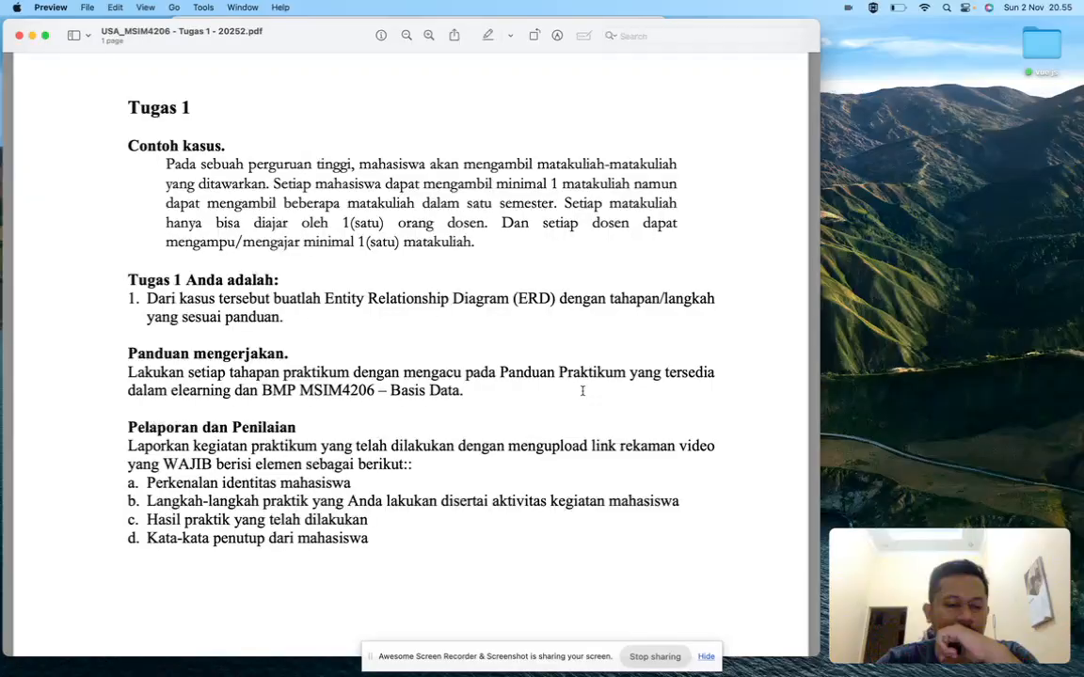
key("ctrl+Right")
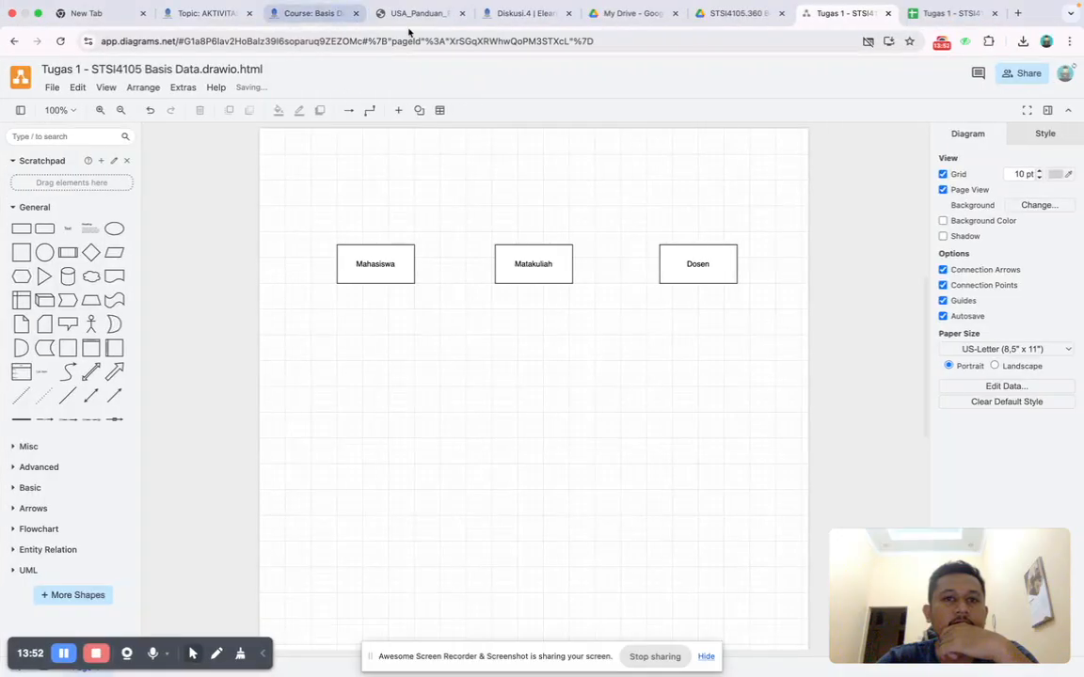
left_click(434, 15)
scroll(423, 259, "up", 3)
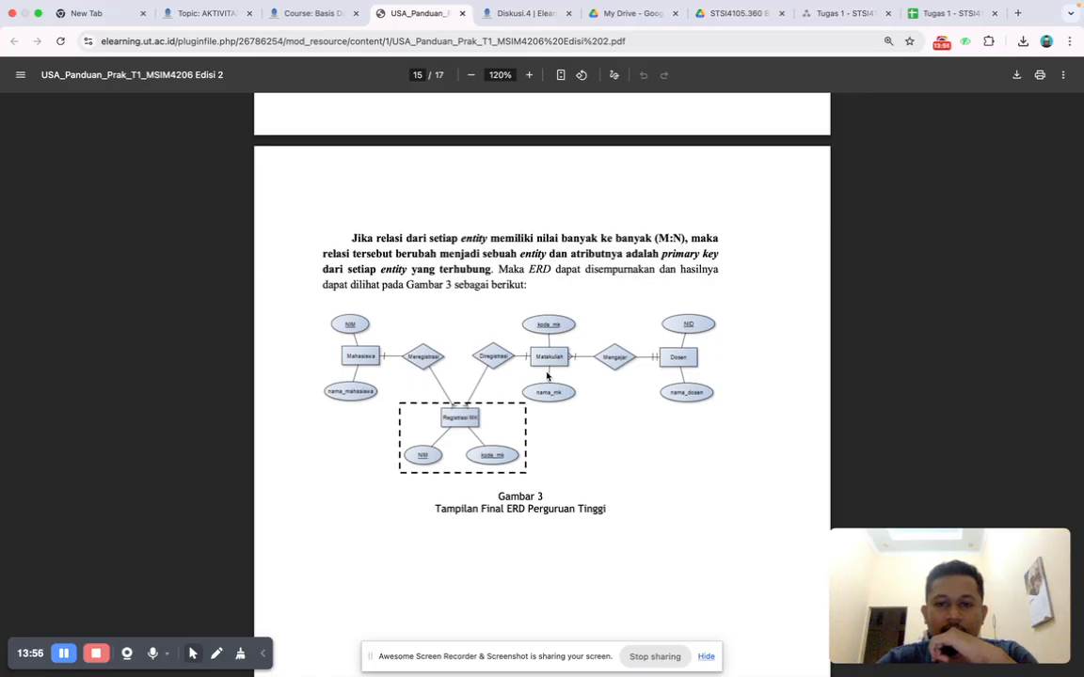
left_click(862, 22)
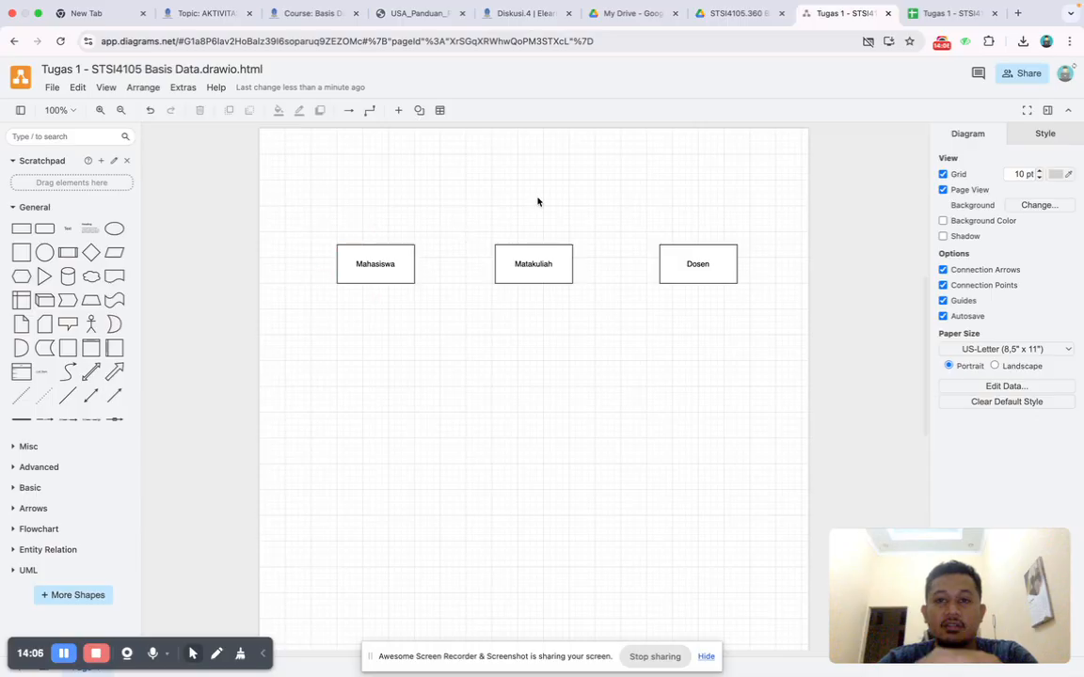
left_click(922, 11)
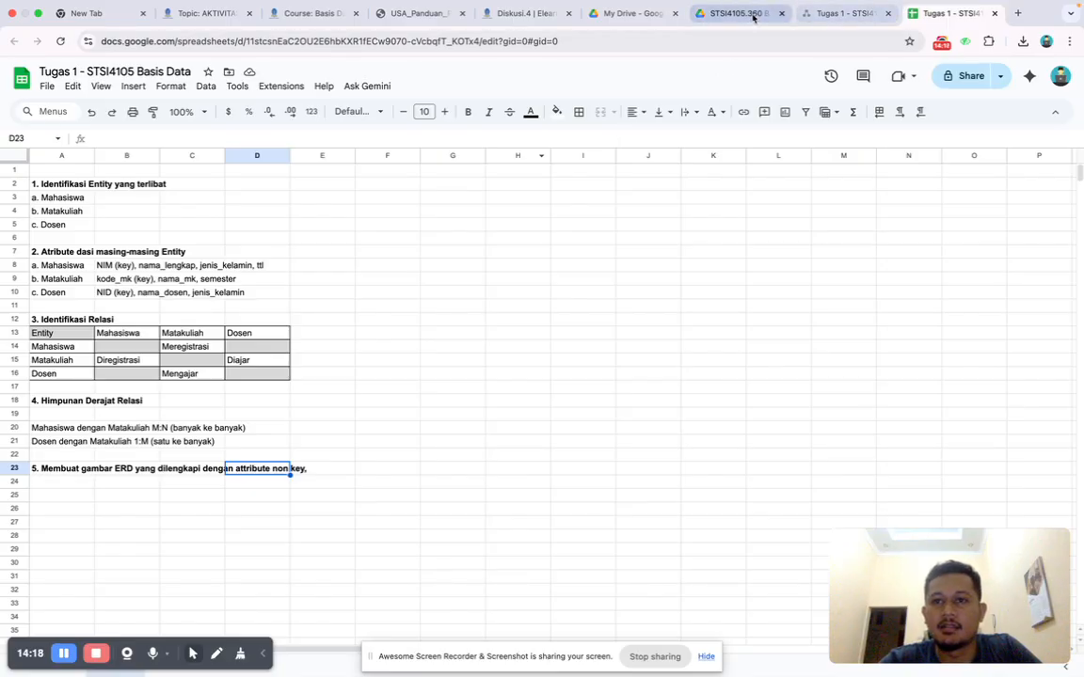
left_click(818, 15)
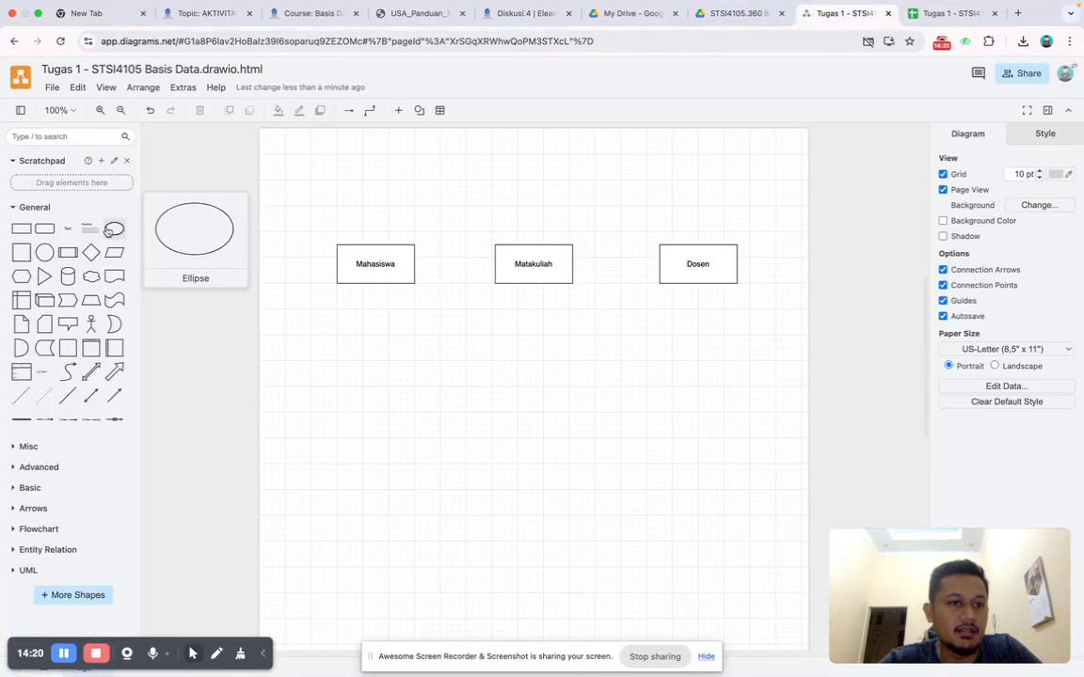
In the draw.io diagram, add an ellipse above the Mahasiswa rectangle, label it "NIM", and underline the label.
left_click(114, 228)
left_click_drag(505, 375, 376, 168)
double_click(360, 183)
type("NIM")
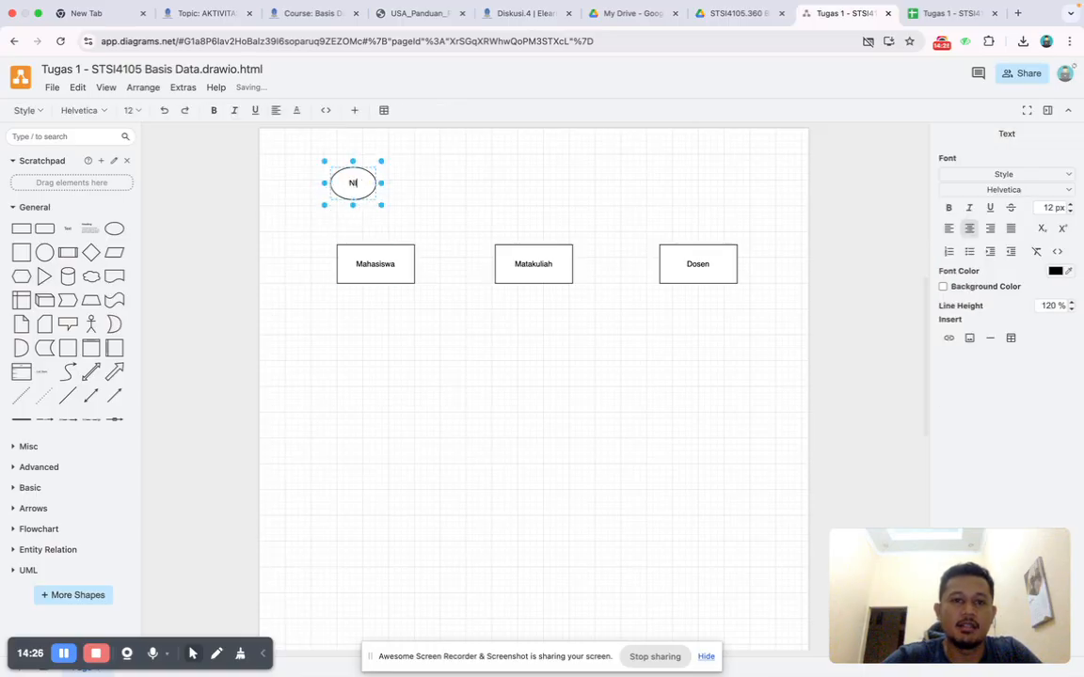
left_click(433, 198)
left_click(356, 183)
double_click(356, 185)
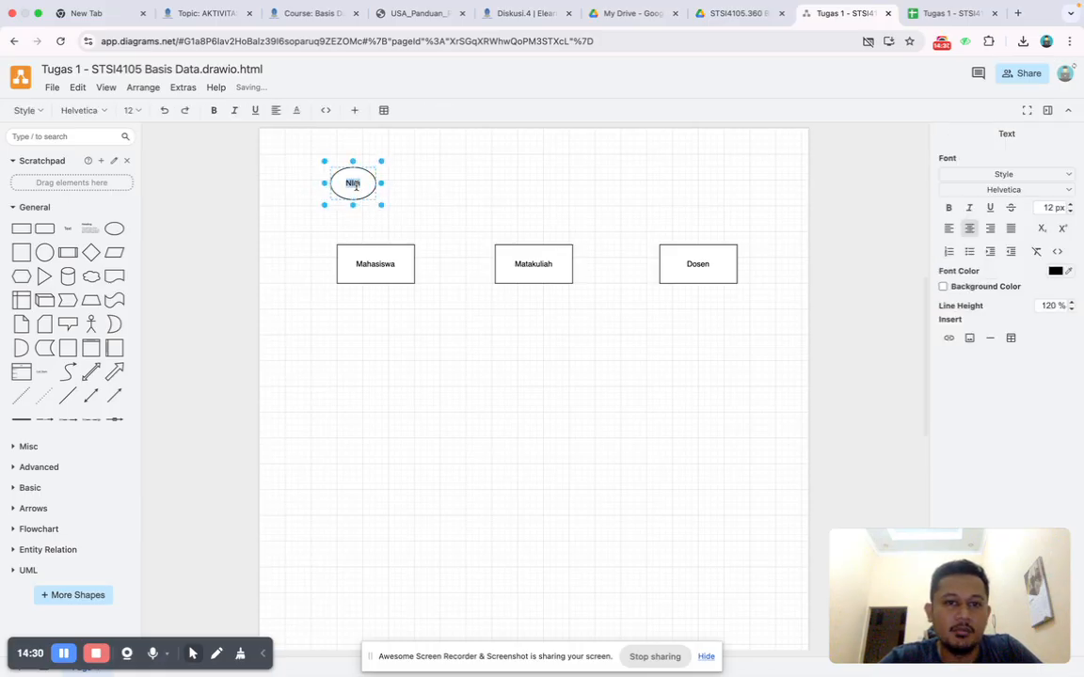
left_click(436, 188)
Place a copy of the NIM ellipse above the Mahasiswa rectangle and label it "nama_lengkap".
left_click_drag(351, 182, 339, 214)
double_click(339, 213)
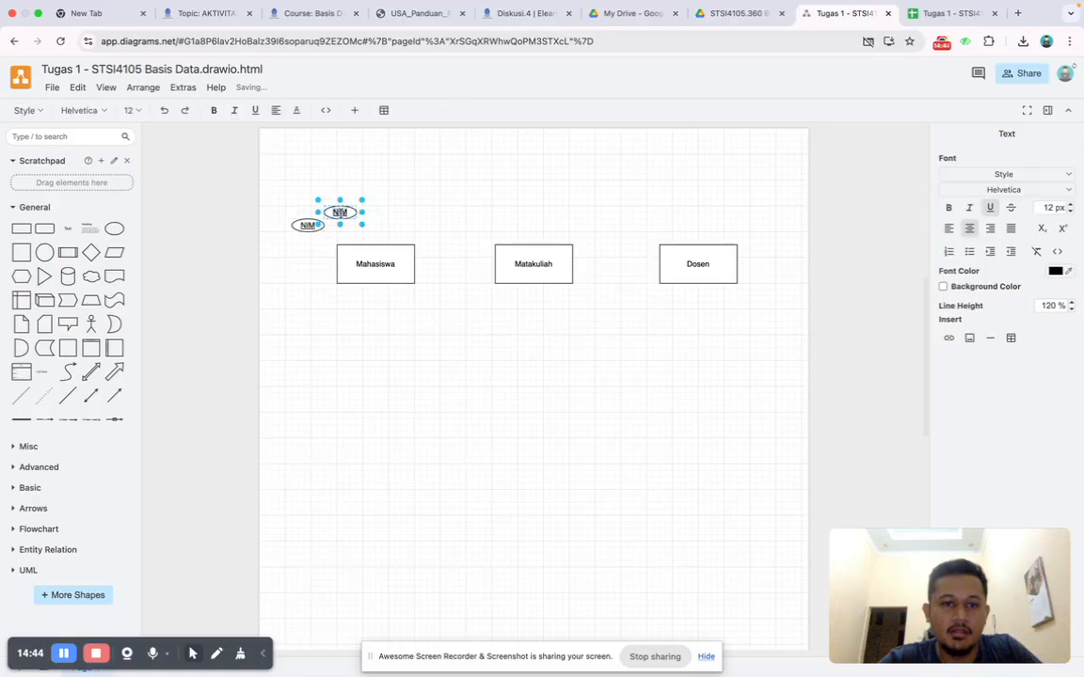
type("nama_leng")
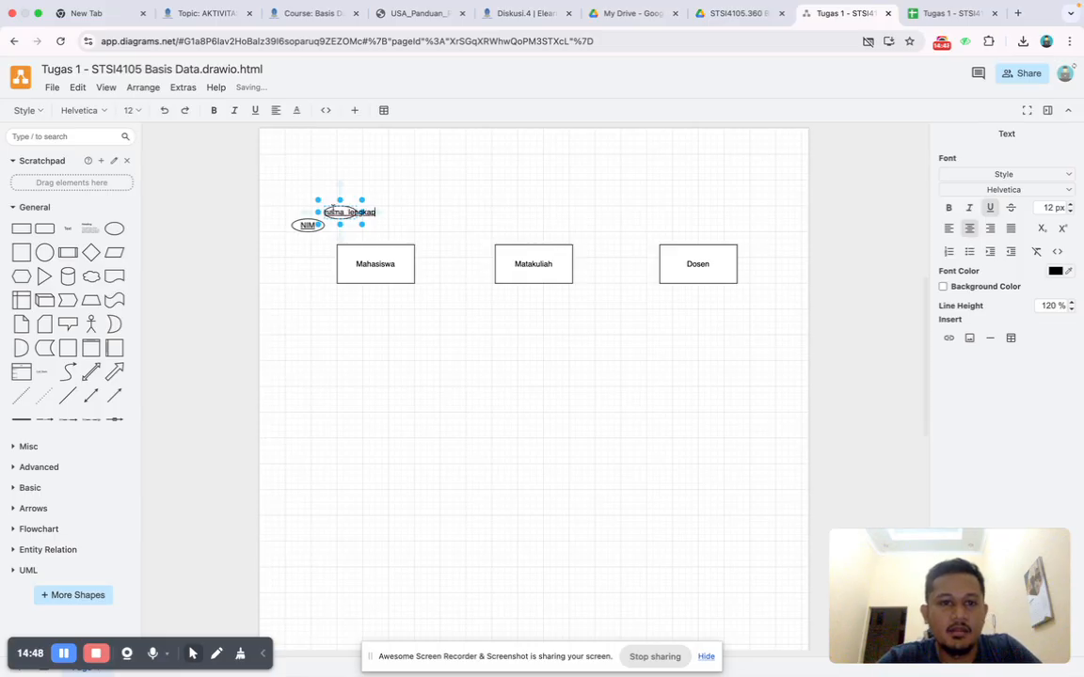
type("kap")
Enlarge the nama_lengkap ellipse to fit its text, remove the label's underline, and shift it slightly left.
left_click_drag(362, 199, 387, 187)
double_click(362, 205)
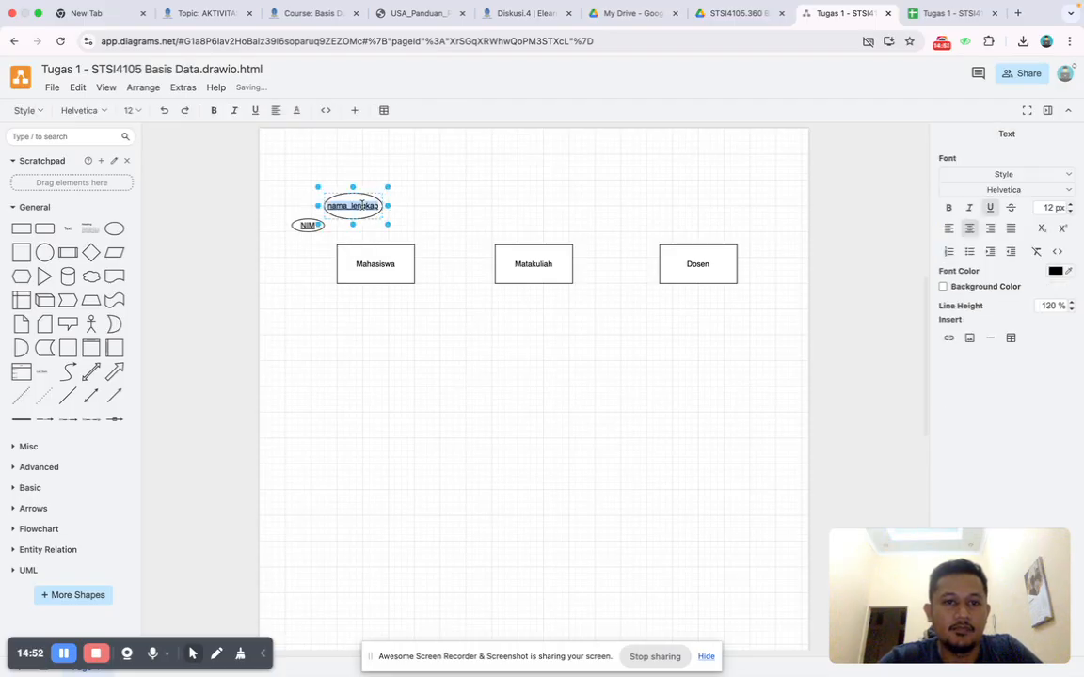
left_click(378, 172)
left_click(356, 197)
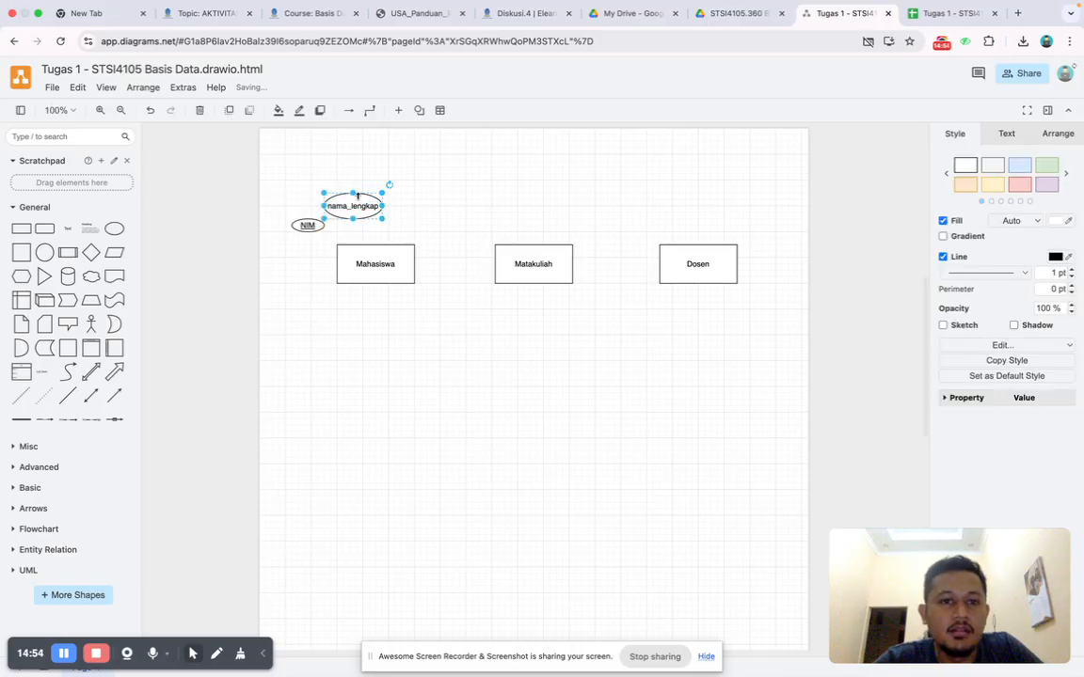
left_click_drag(357, 195, 350, 195)
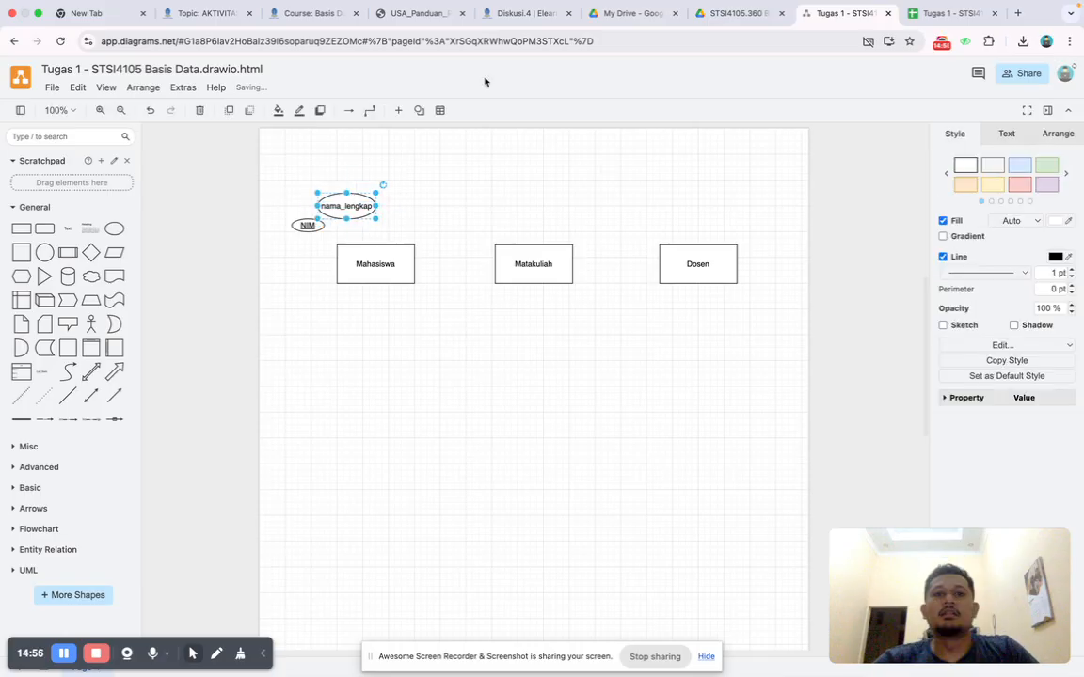
Check the Mahasiswa attributes in the spreadsheet, duplicate the nama_lengkap ellipse in the diagram, and label the copy "jenis_kelamin".
left_click(932, 15)
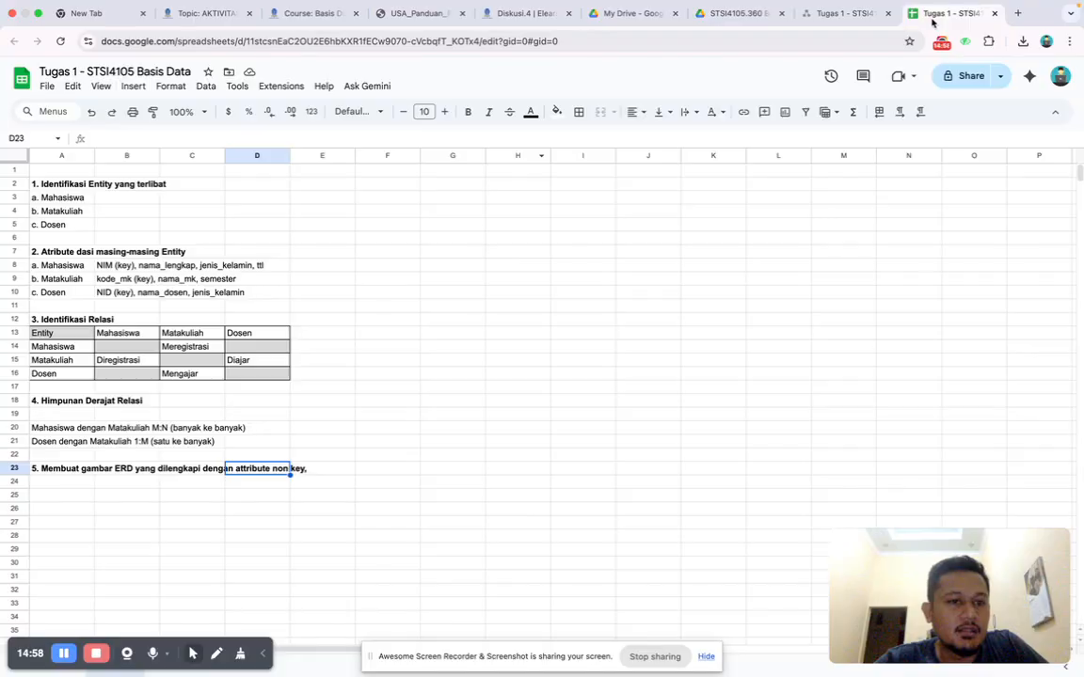
left_click(844, 14)
key("super+c")
key("super+v")
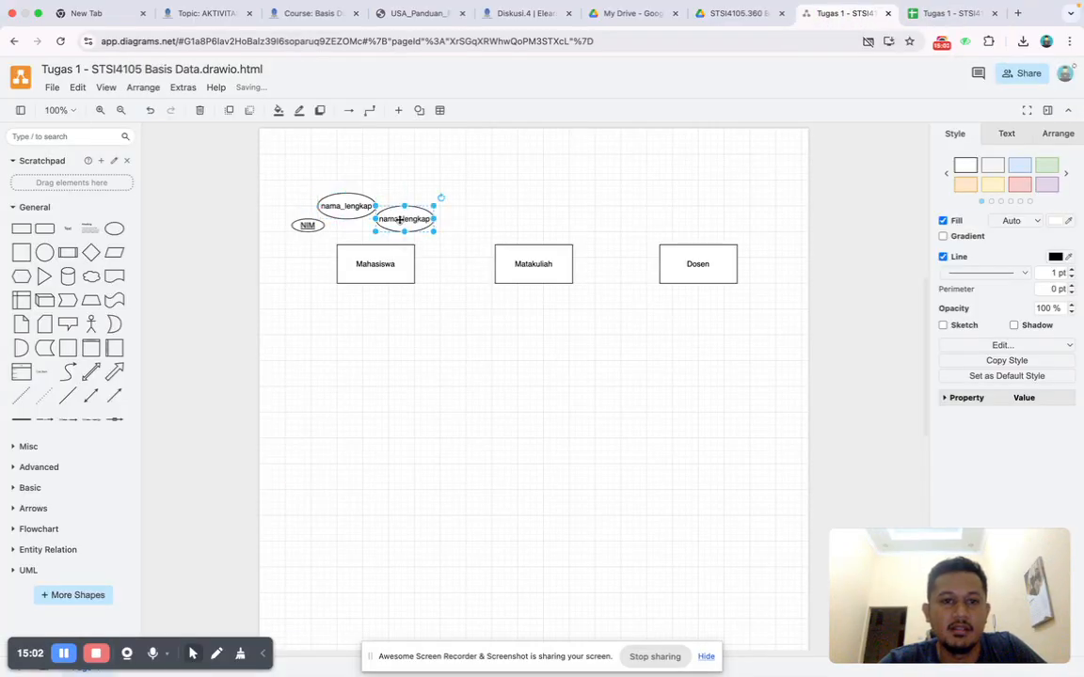
double_click(399, 219)
type("jenis_kelamin")
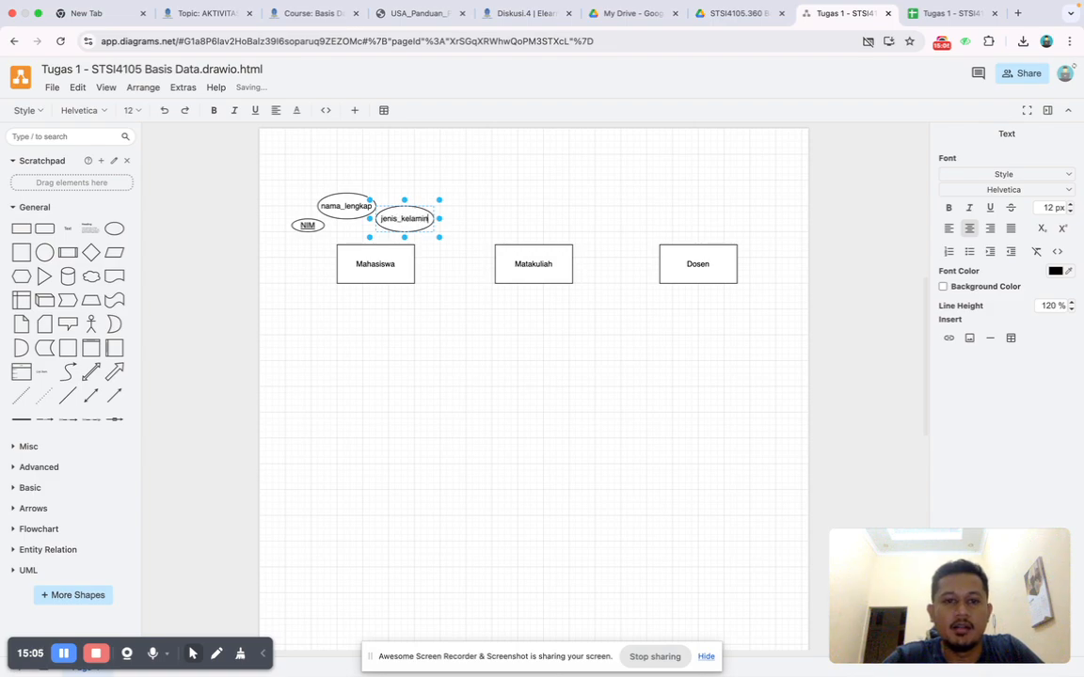
left_click(435, 179)
Arrange the nama_lengkap ellipse above NIM and the jenis_kelamin ellipse centred above the Mahasiswa rectangle.
left_click_drag(409, 215, 408, 183)
left_click_drag(353, 207, 330, 201)
left_click_drag(401, 191, 372, 193)
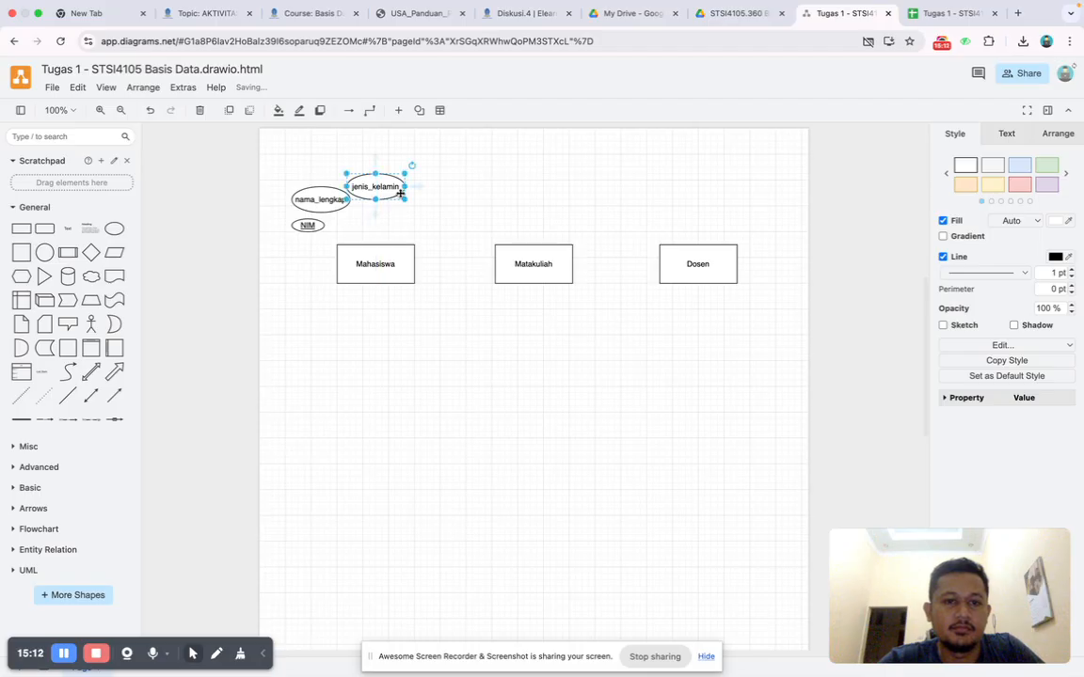
Add a copy of the attribute ellipse to the right of jenis_kelamin and label it "ttl".
key("super+v")
double_click(430, 208)
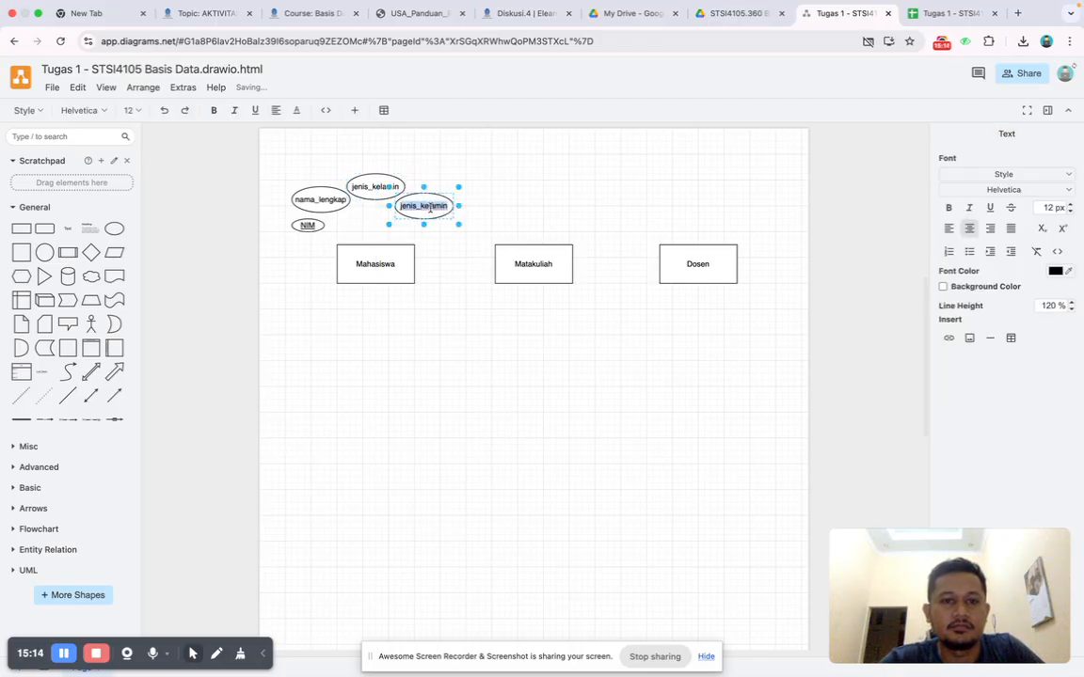
type("ttl")
left_click(540, 194)
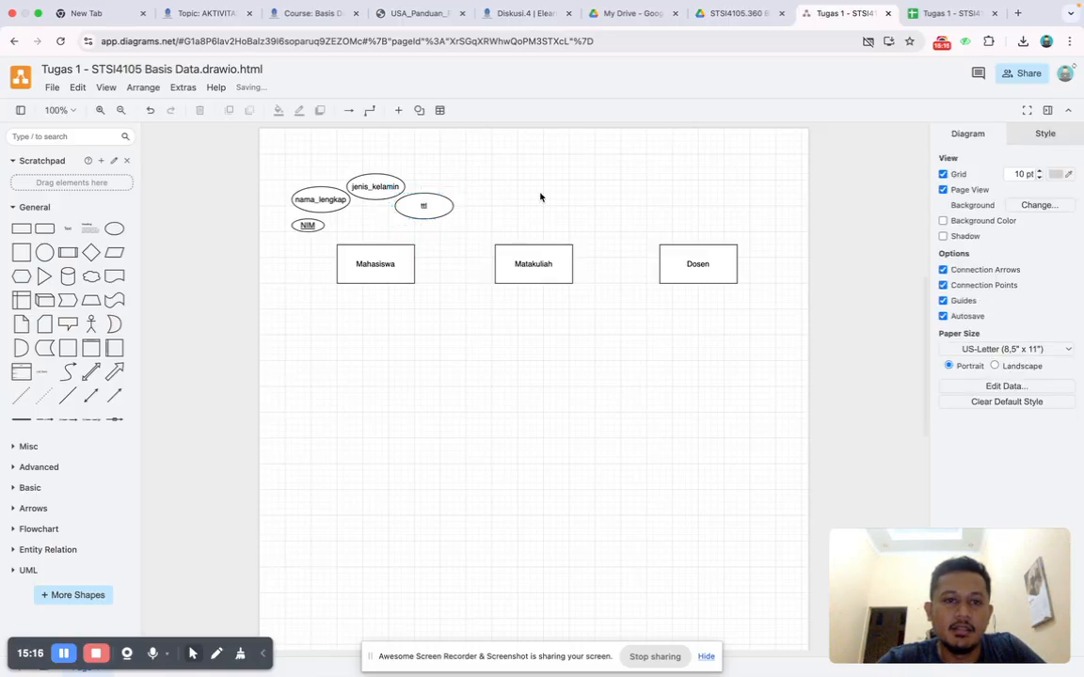
Add a plain line connecting the NIM ellipse to the upper edge of the Mahasiswa rectangle.
left_click(69, 395)
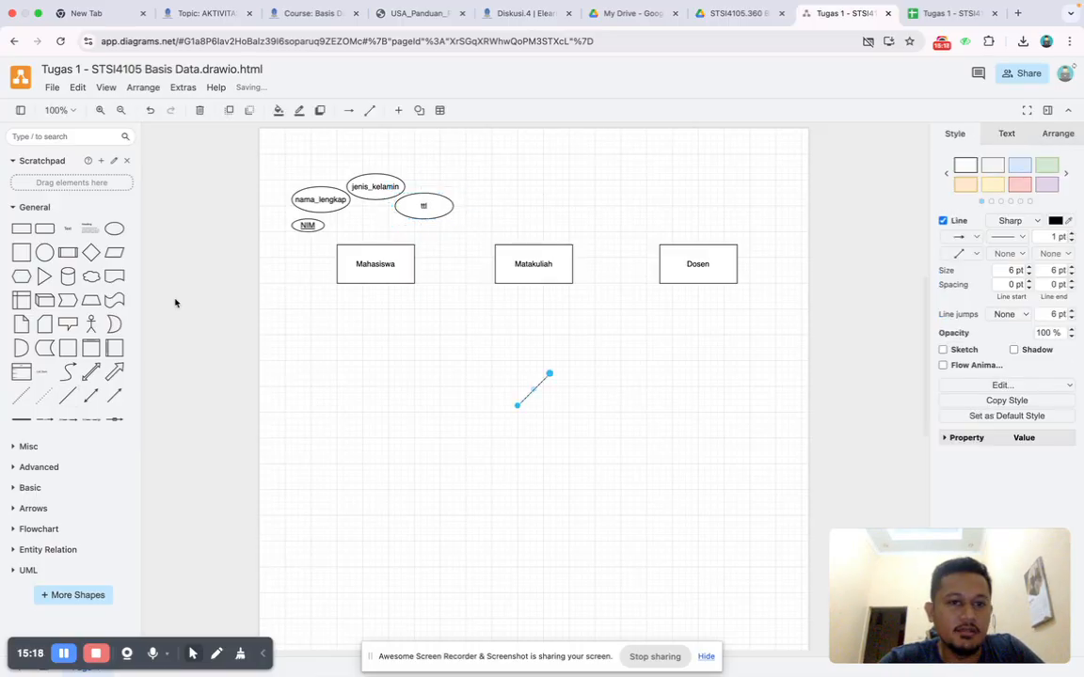
left_click_drag(519, 407, 319, 234)
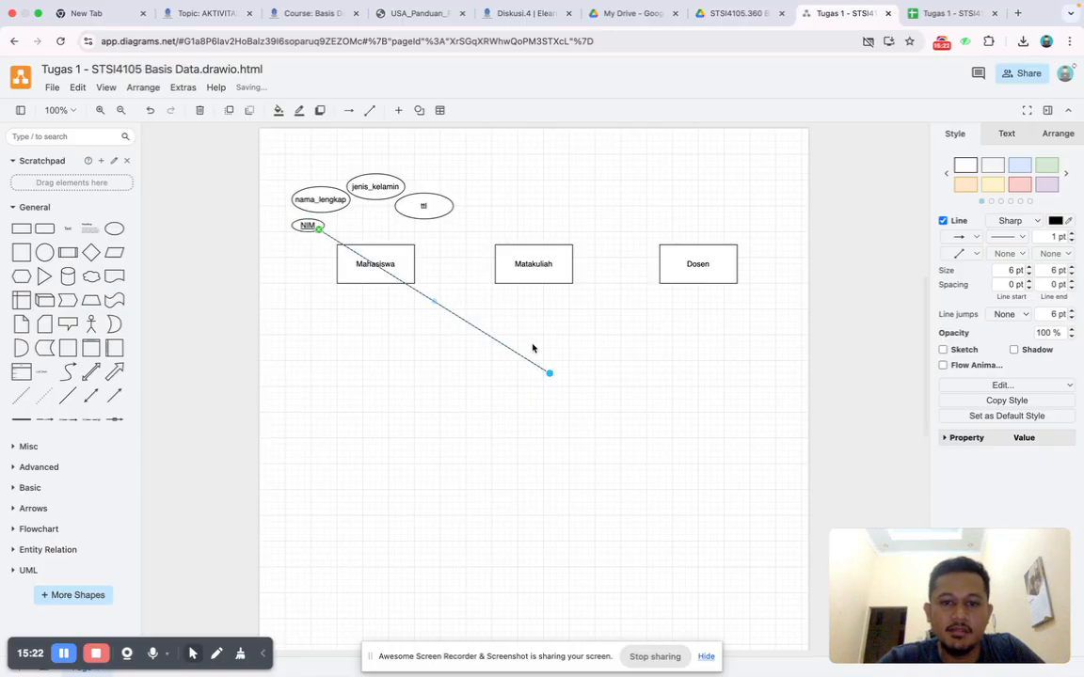
left_click_drag(551, 374, 356, 245)
Connect nama_lengkap and jenis_kelamin to the Mahasiswa rectangle with copies of the line, and add another copy for ttl.
key("super+v")
mouse_move(357, 222)
left_mouse_down()
mouse_move(333, 218)
mouse_move(341, 209)
left_mouse_up()
left_click_drag(394, 240, 376, 244)
key("super+v")
left_click_drag(382, 207, 376, 199)
left_click_drag(417, 244, 381, 242)
key("ctrl+v")
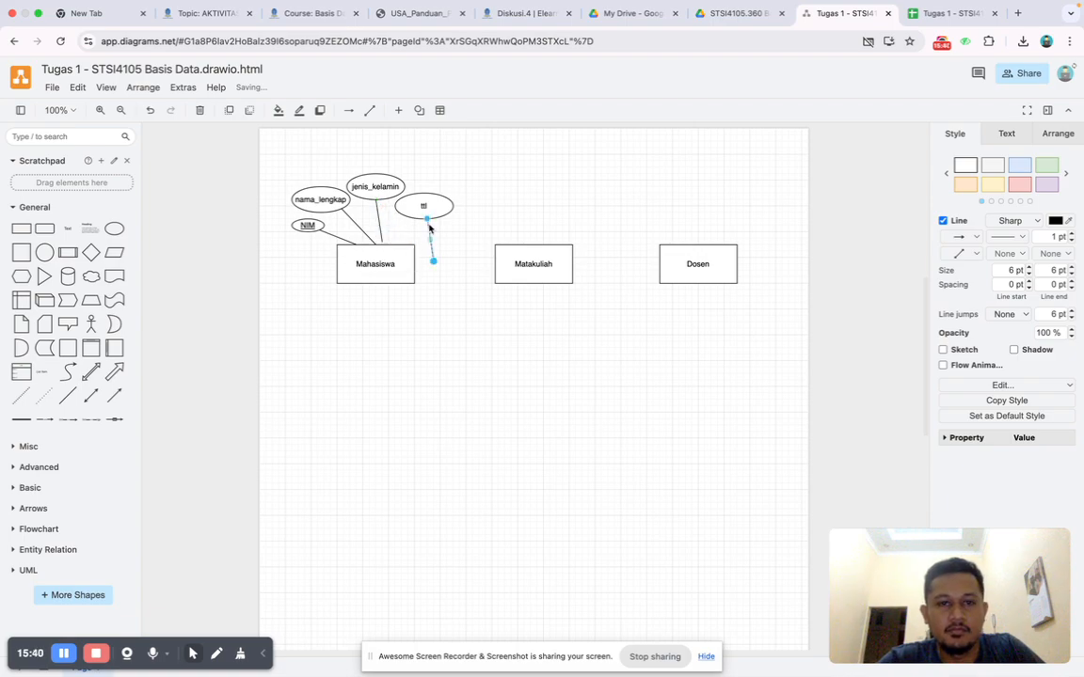